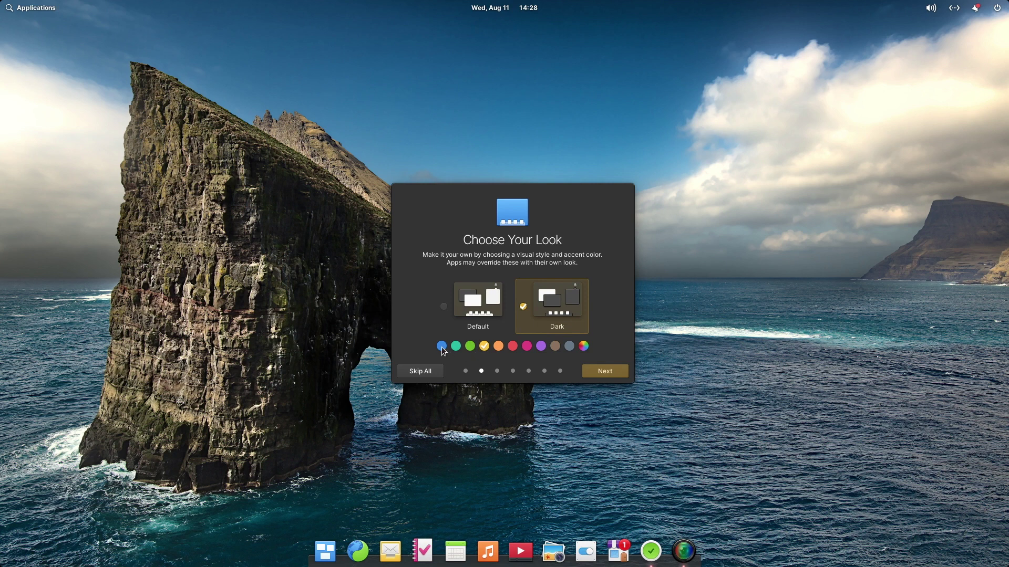
Pick the blue accent colour and preview the Default style beside a temporarily opened Videos window
{"action": "left_click", "coordinate": [441, 346]}
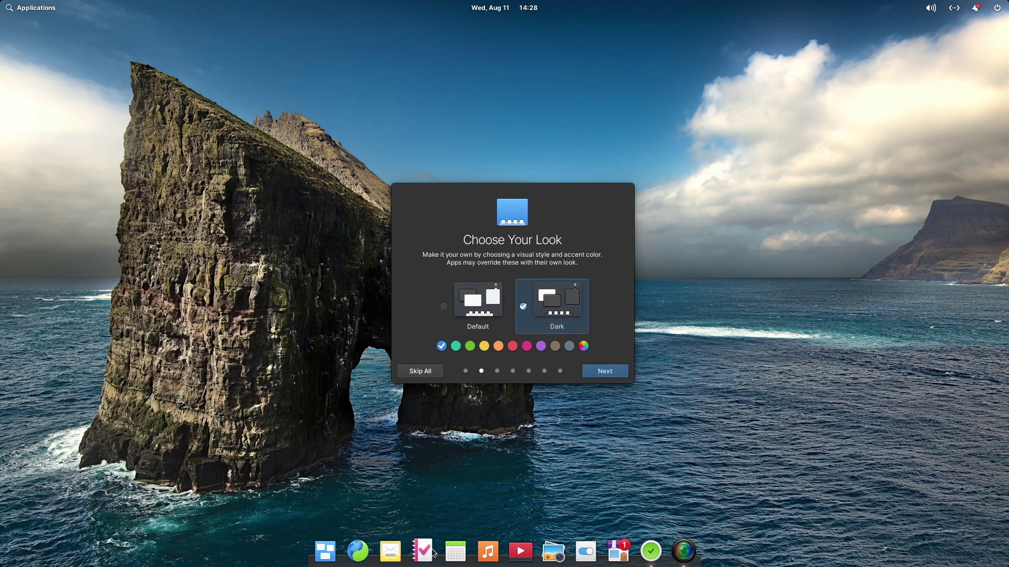
{"action": "left_click", "coordinate": [521, 551]}
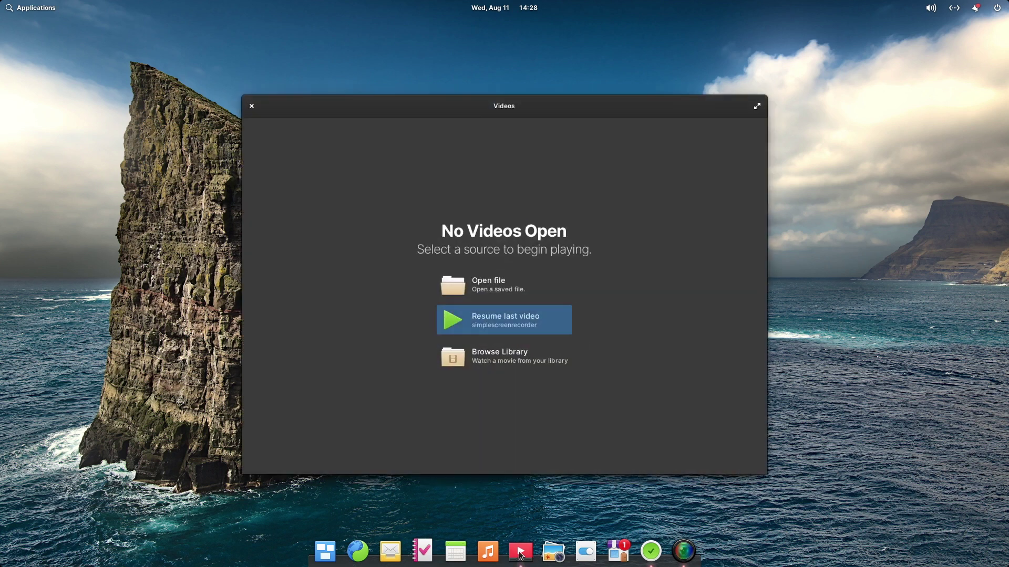
{"action": "left_click_drag", "start_coordinate": [510, 101], "coordinate": [776, 46]}
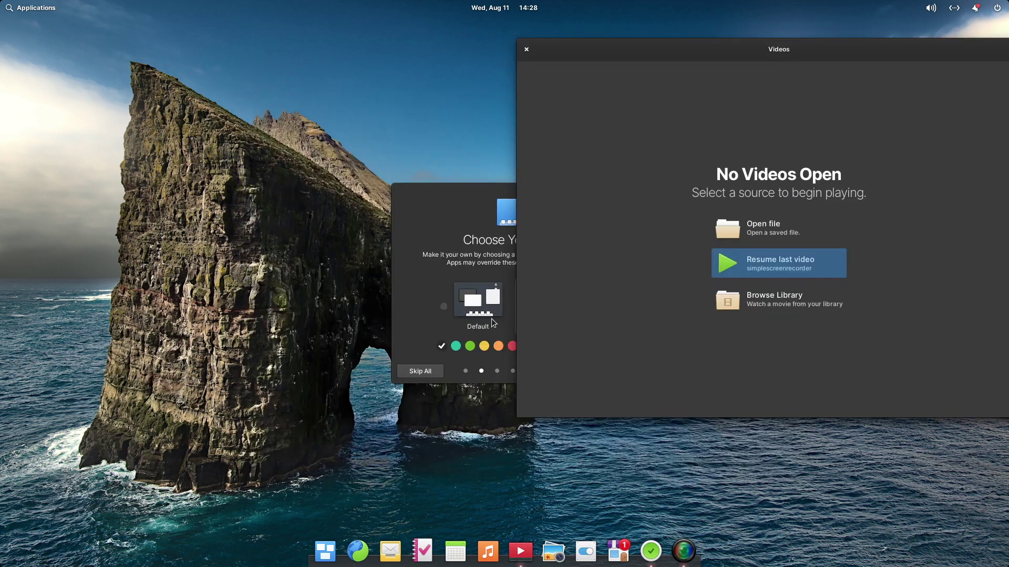
{"action": "left_click", "coordinate": [459, 310]}
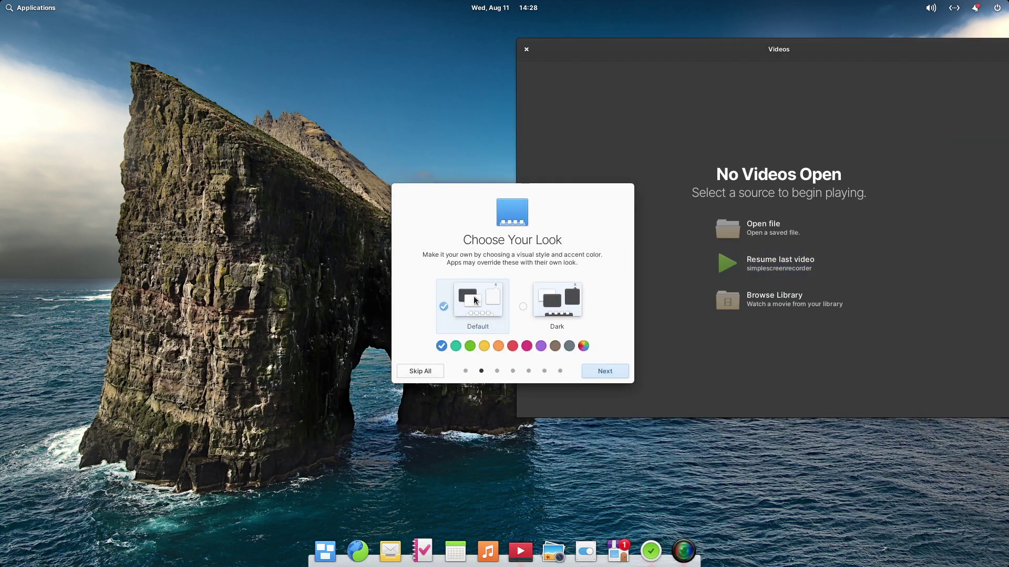
{"action": "left_click", "coordinate": [526, 49]}
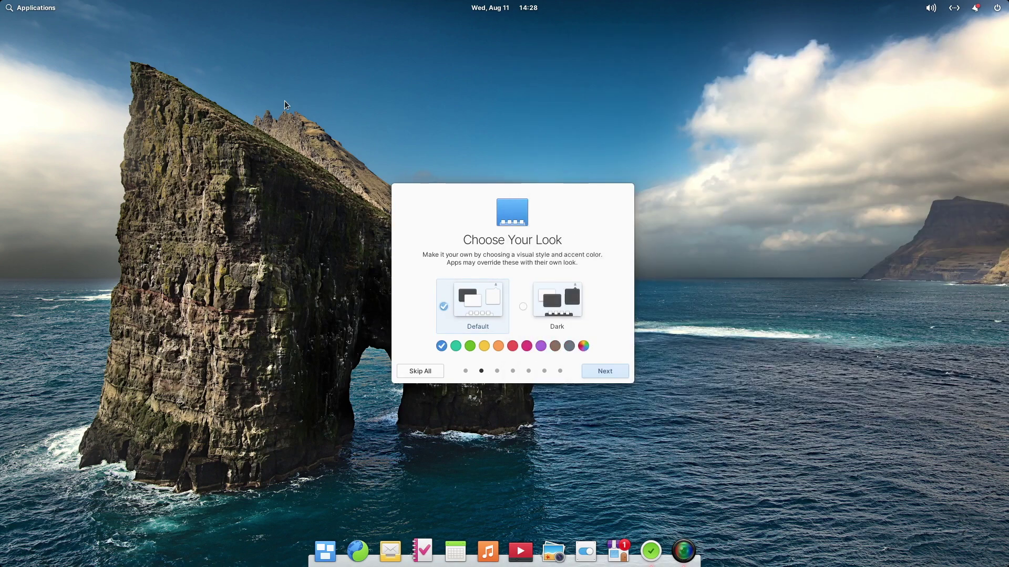
View the open windows and workspaces in the Multitasking View and return to the desktop
{"action": "left_click", "coordinate": [323, 556]}
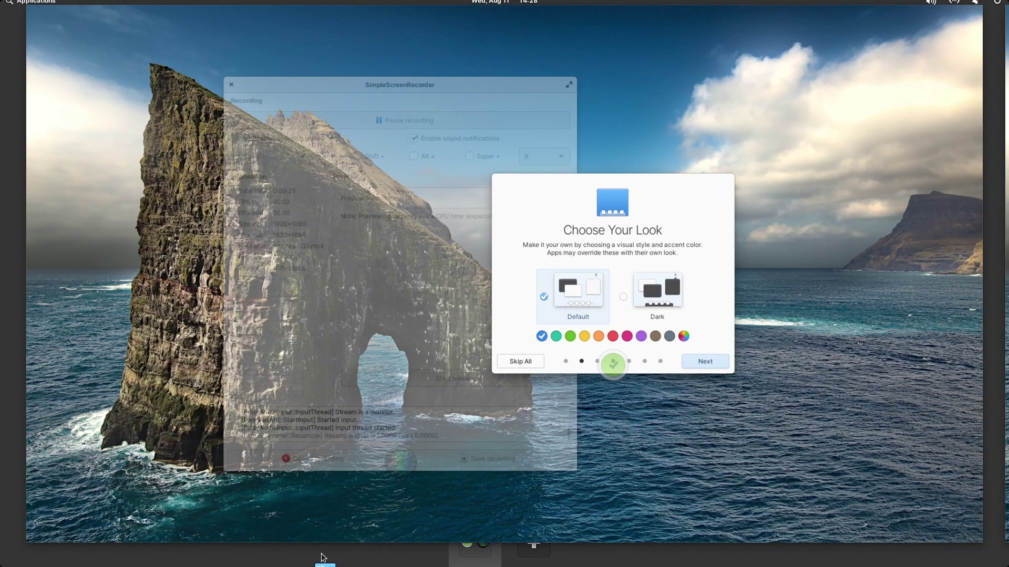
{"action": "left_click", "coordinate": [463, 547]}
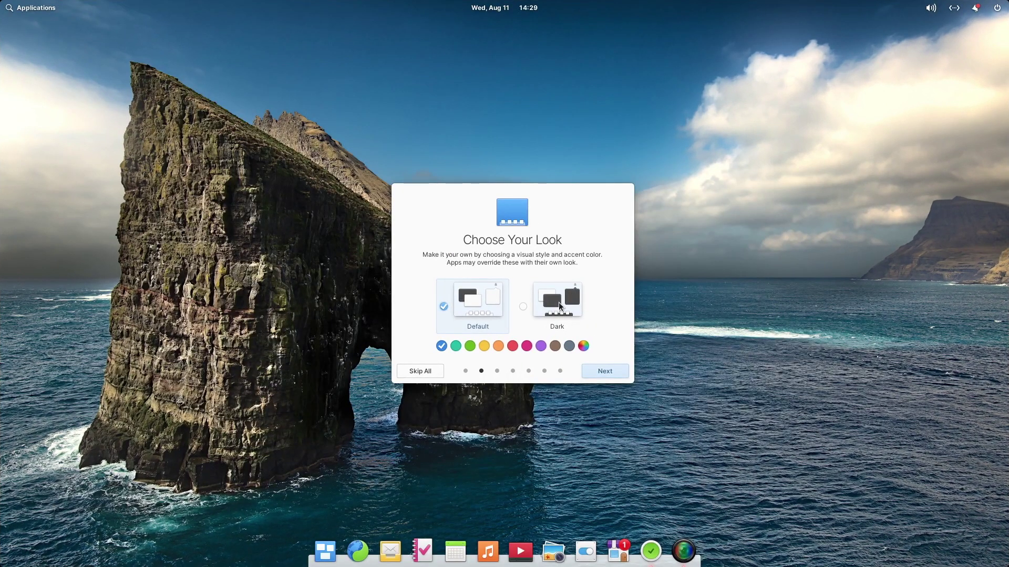
Compare the applications menu in the Dark and Default visual styles, leaving Default selected
{"action": "left_click", "coordinate": [558, 302]}
{"action": "left_click", "coordinate": [47, 3]}
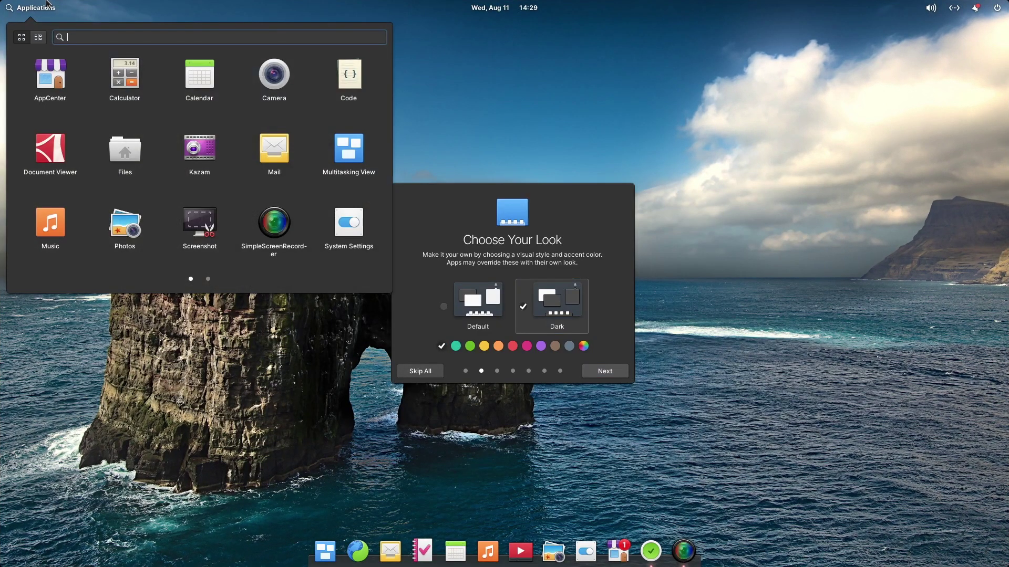
{"action": "left_click", "coordinate": [440, 229]}
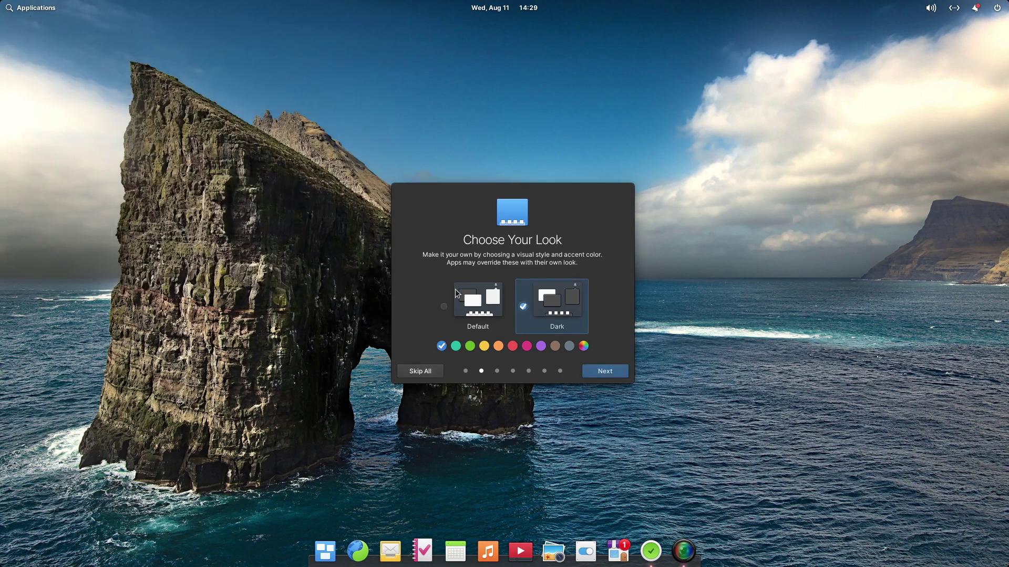
{"action": "left_click", "coordinate": [456, 294]}
{"action": "left_click", "coordinate": [21, 3]}
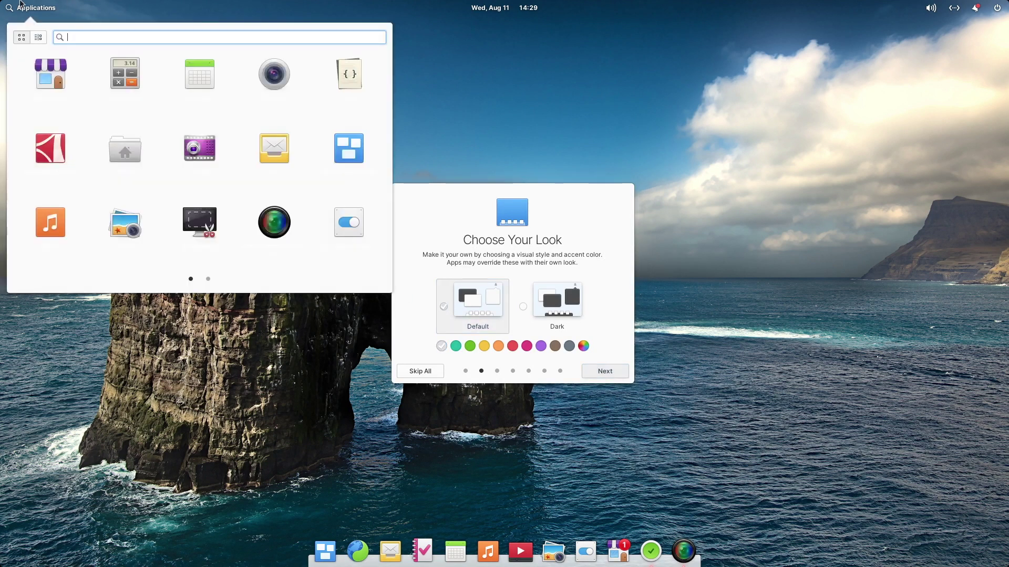
{"action": "left_click", "coordinate": [21, 3]}
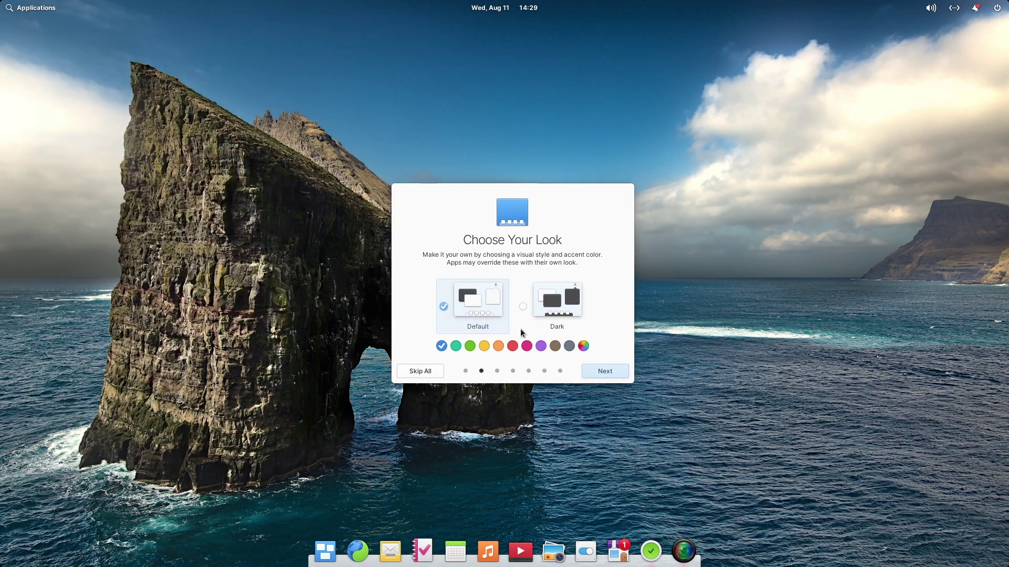
Try the yellow and orange accent colours, settle on green and continue to the Night Light page
{"action": "left_click", "coordinate": [484, 346]}
{"action": "left_click", "coordinate": [496, 347]}
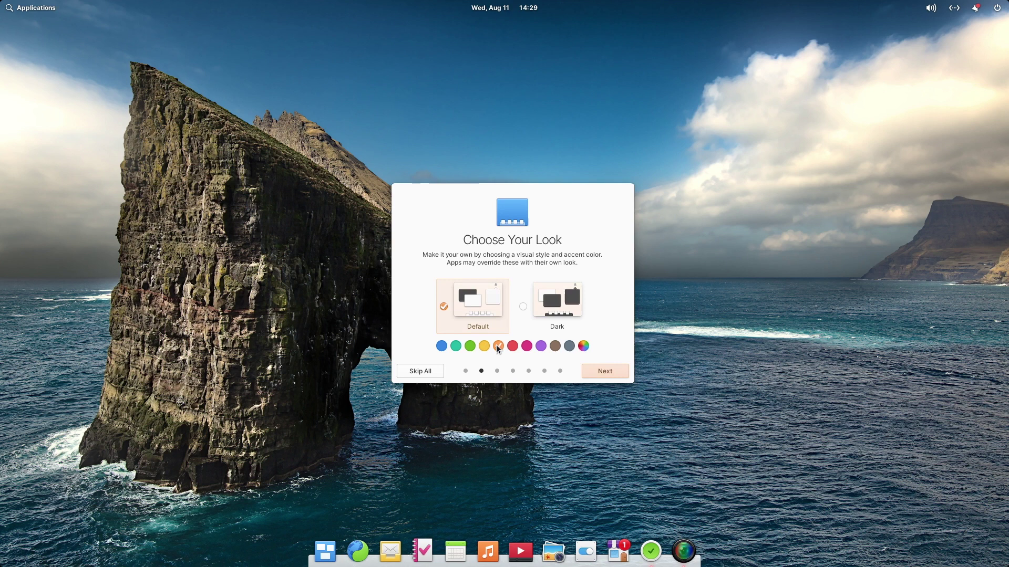
{"action": "left_click", "coordinate": [469, 346]}
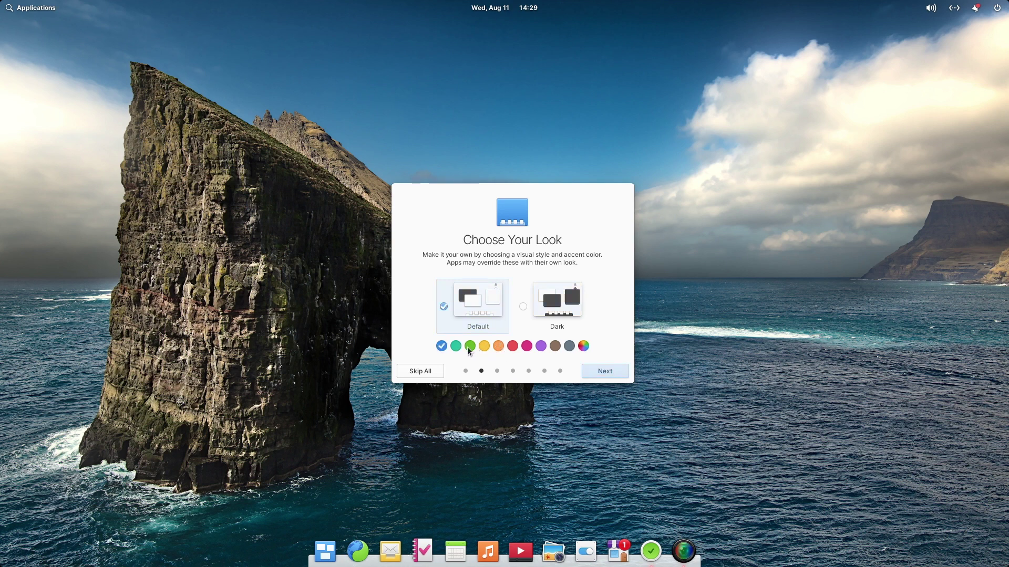
{"action": "left_click", "coordinate": [619, 371]}
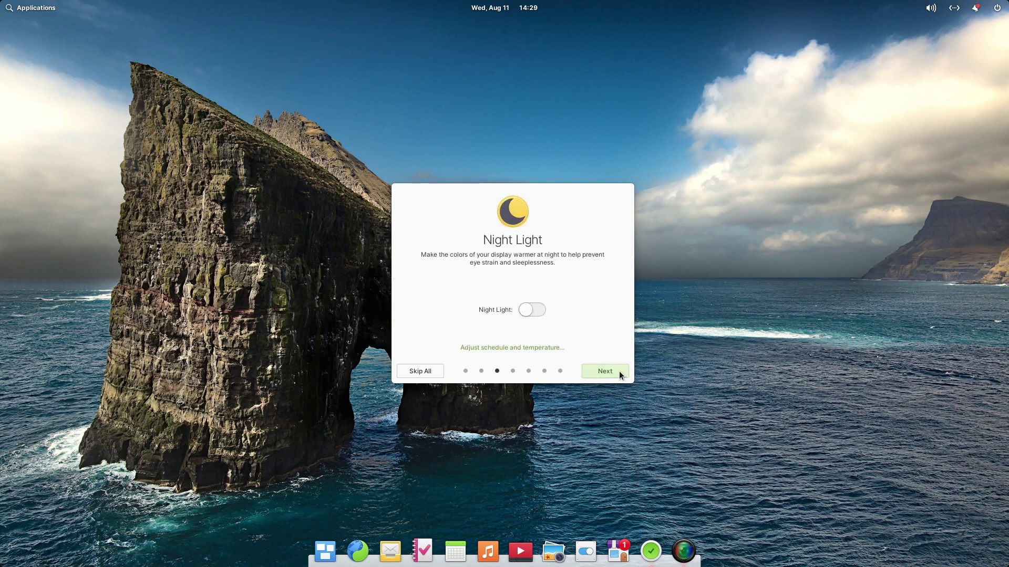
Toggle Night Light and advance through the remaining onboarding pages to finish the setup
{"action": "left_click", "coordinate": [533, 310]}
{"action": "left_click", "coordinate": [603, 372]}
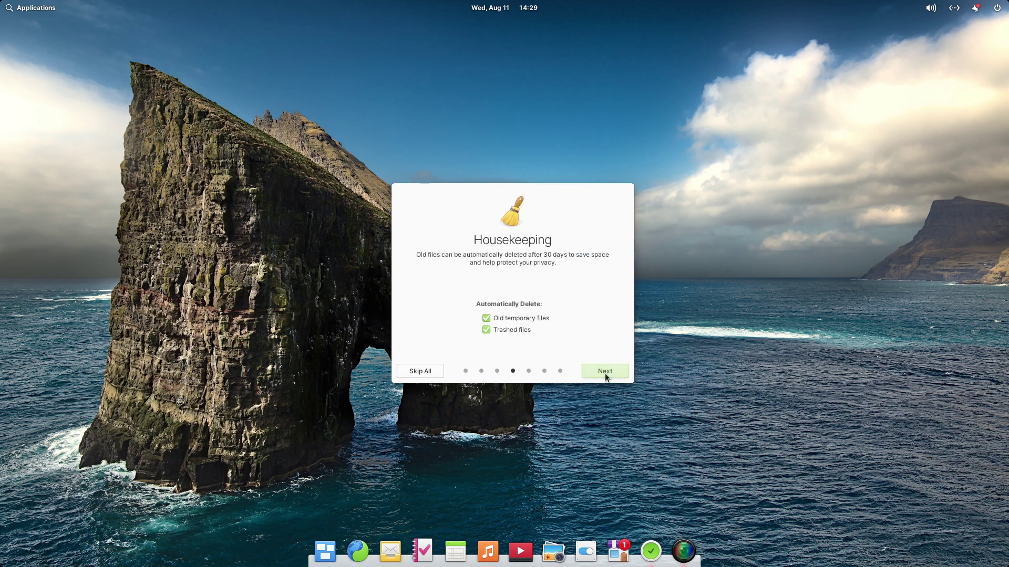
{"action": "left_click", "coordinate": [604, 374]}
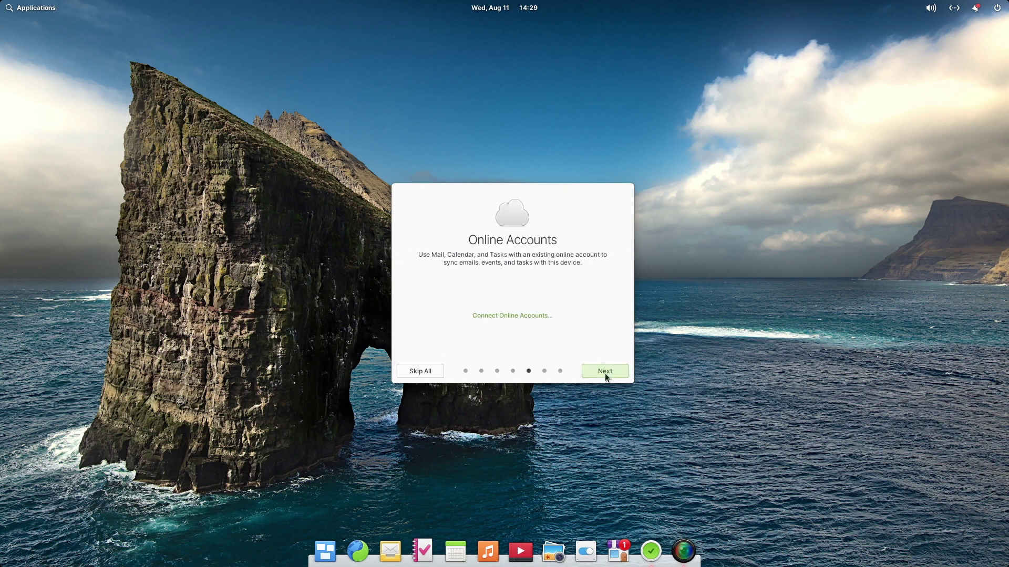
{"action": "left_click", "coordinate": [604, 373]}
{"action": "left_click", "coordinate": [605, 374]}
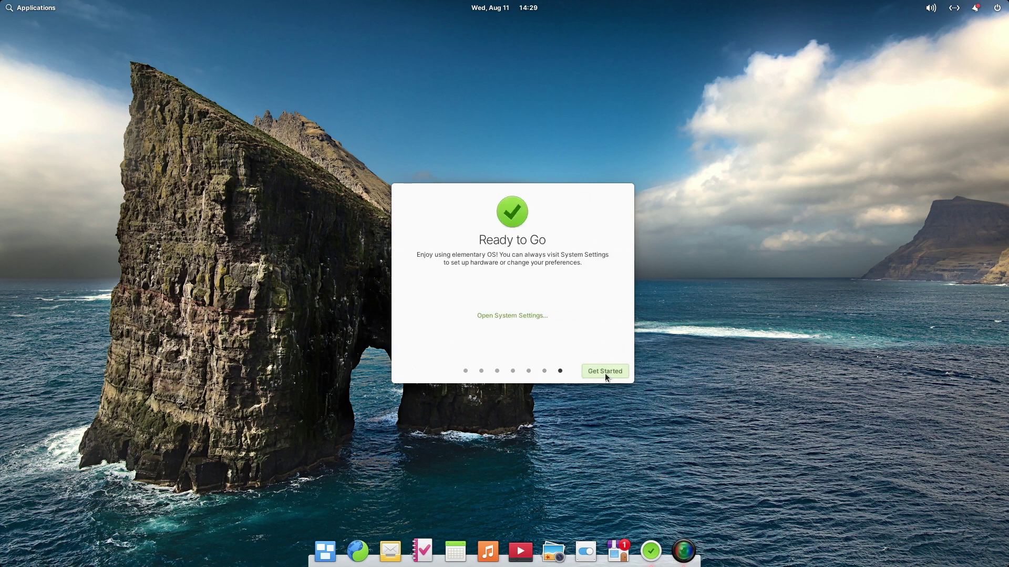
{"action": "left_click", "coordinate": [605, 371]}
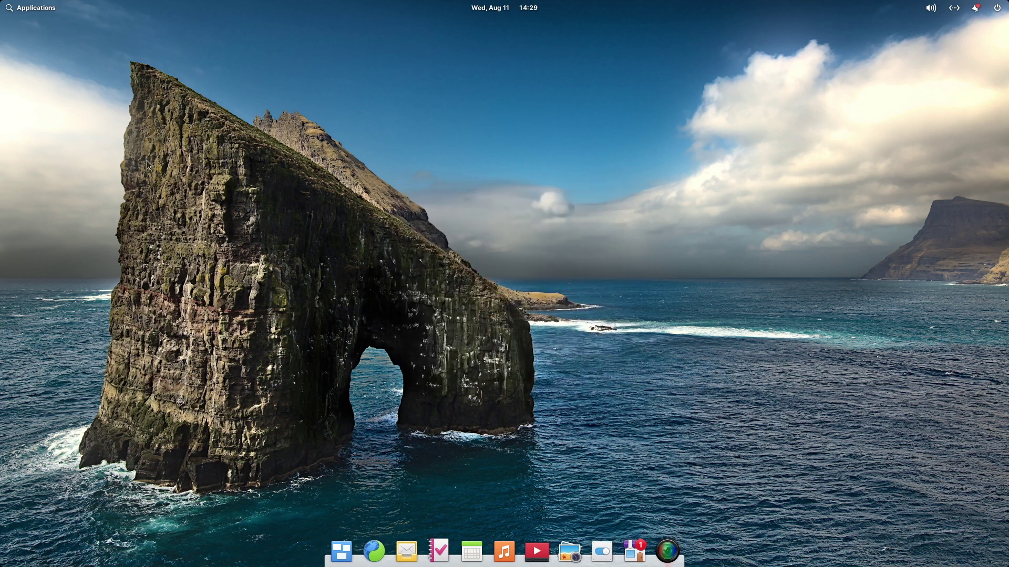
Open AppCenter from the installed applications and maximise its window
{"action": "left_click", "coordinate": [21, 6]}
{"action": "left_click", "coordinate": [42, 69]}
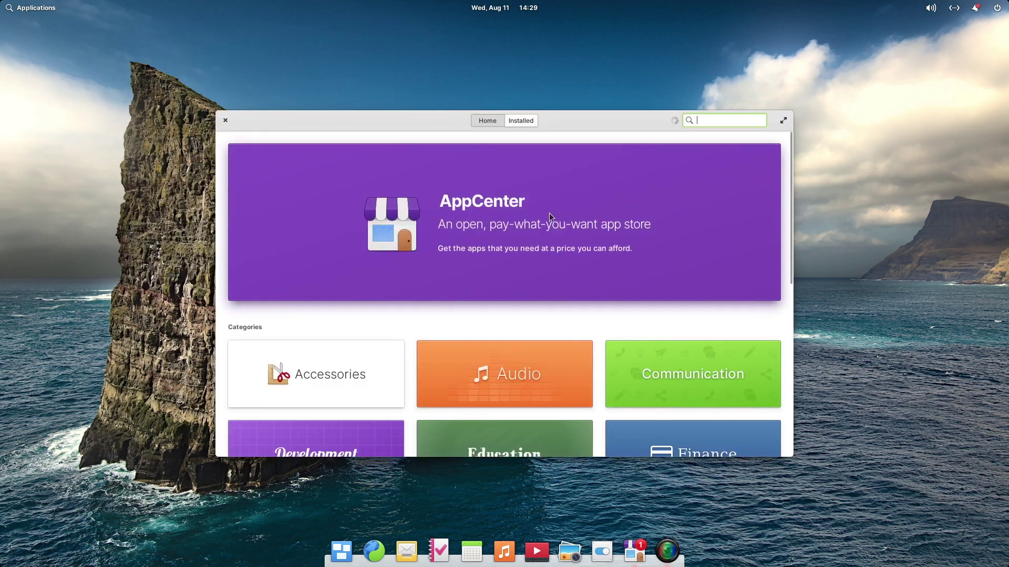
{"action": "double_click", "coordinate": [595, 118]}
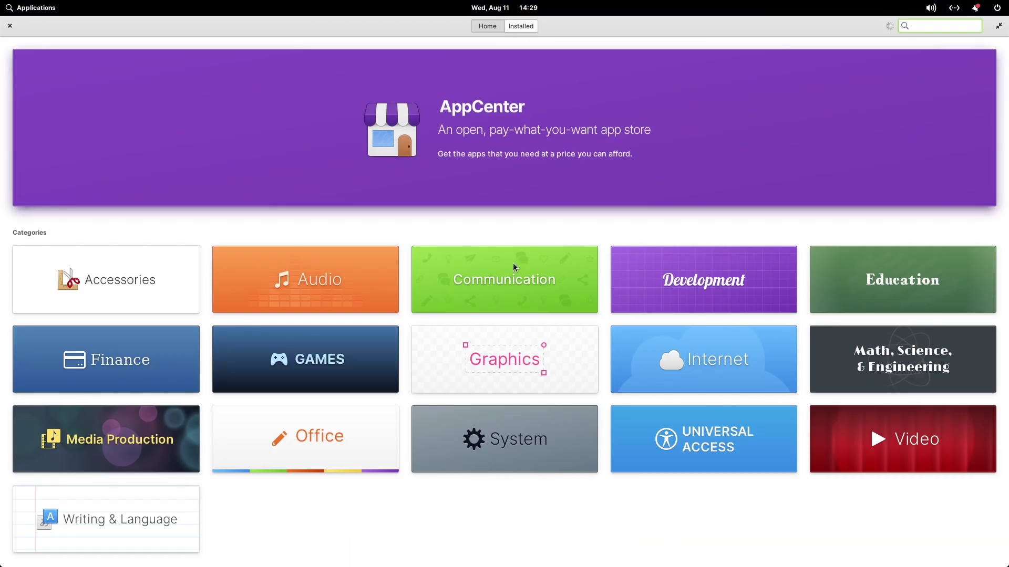
Browse the Accessories, Audio and Communication categories in AppCenter, returning to the home page after each
{"action": "left_click", "coordinate": [69, 286]}
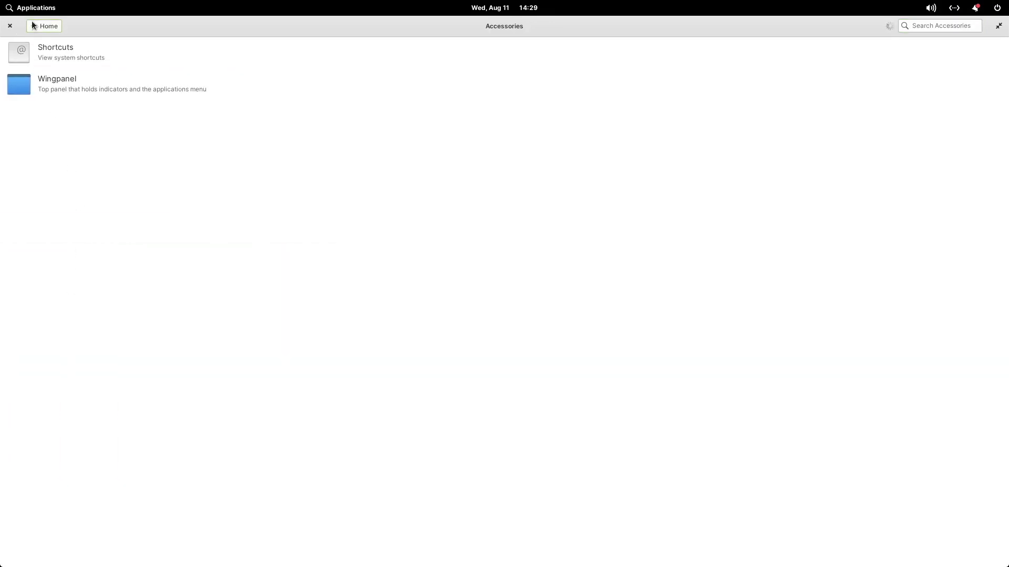
{"action": "left_click", "coordinate": [33, 25]}
{"action": "left_click", "coordinate": [297, 276]}
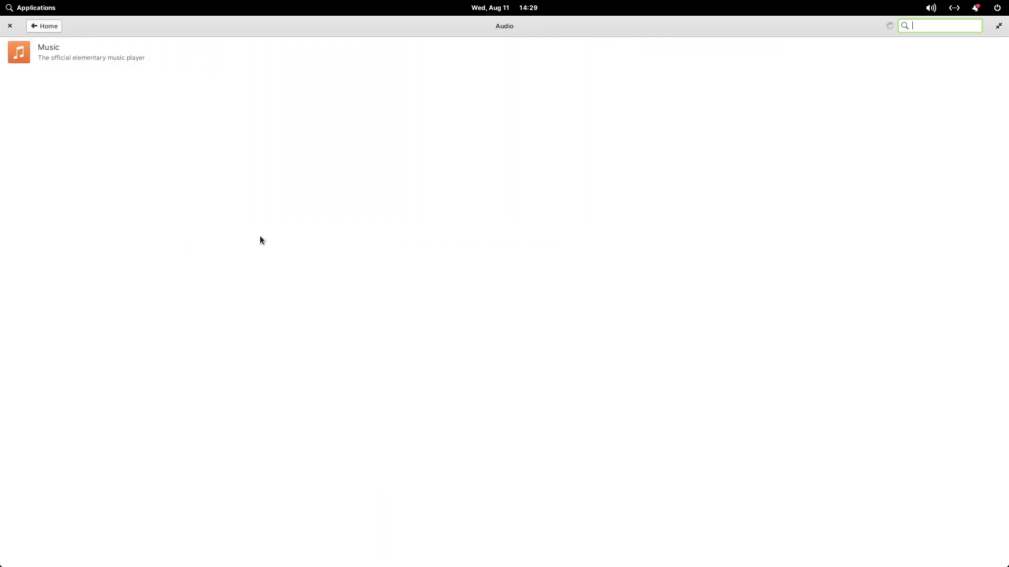
{"action": "left_click", "coordinate": [49, 25]}
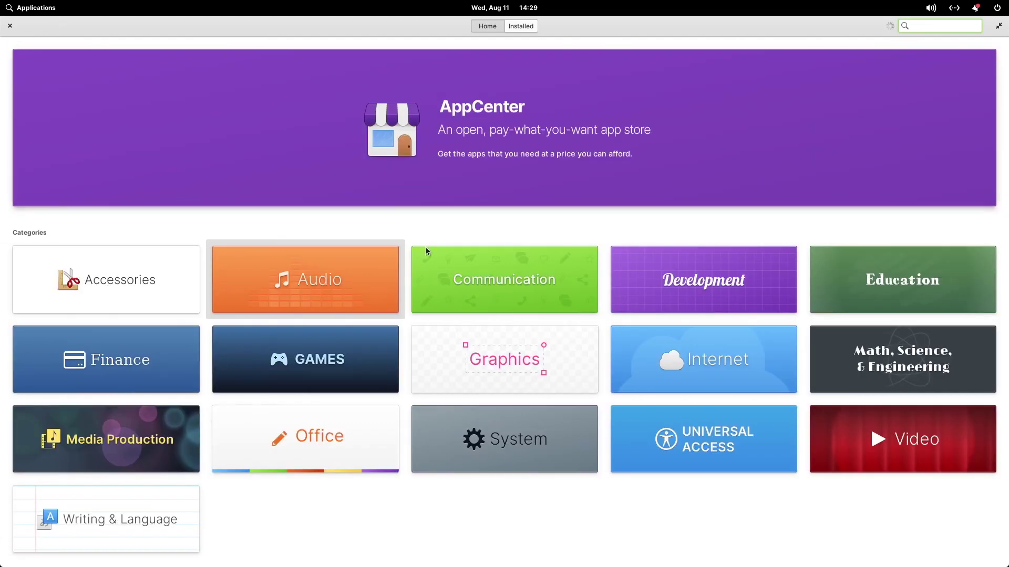
{"action": "left_click", "coordinate": [472, 274]}
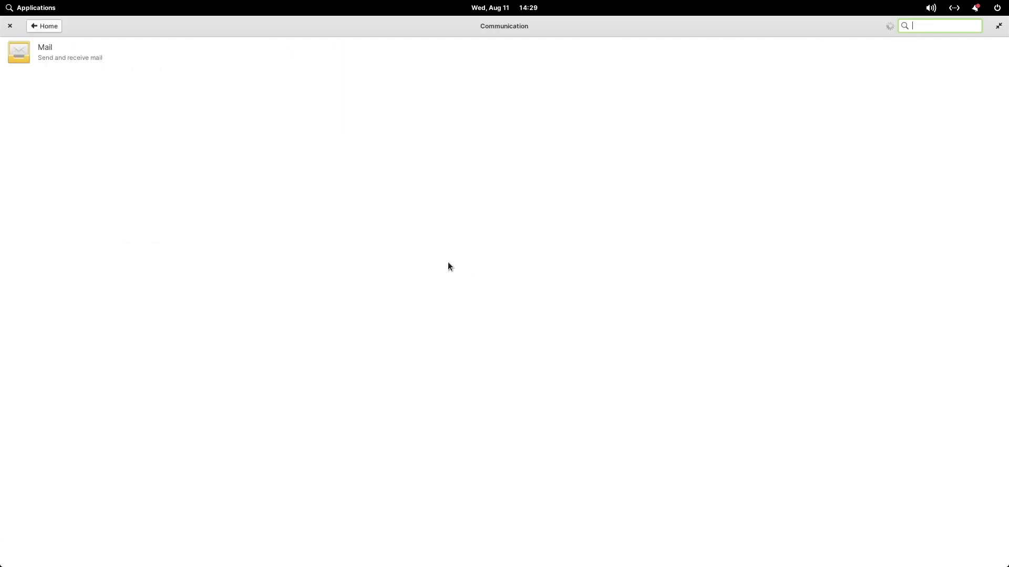
{"action": "left_click", "coordinate": [49, 26]}
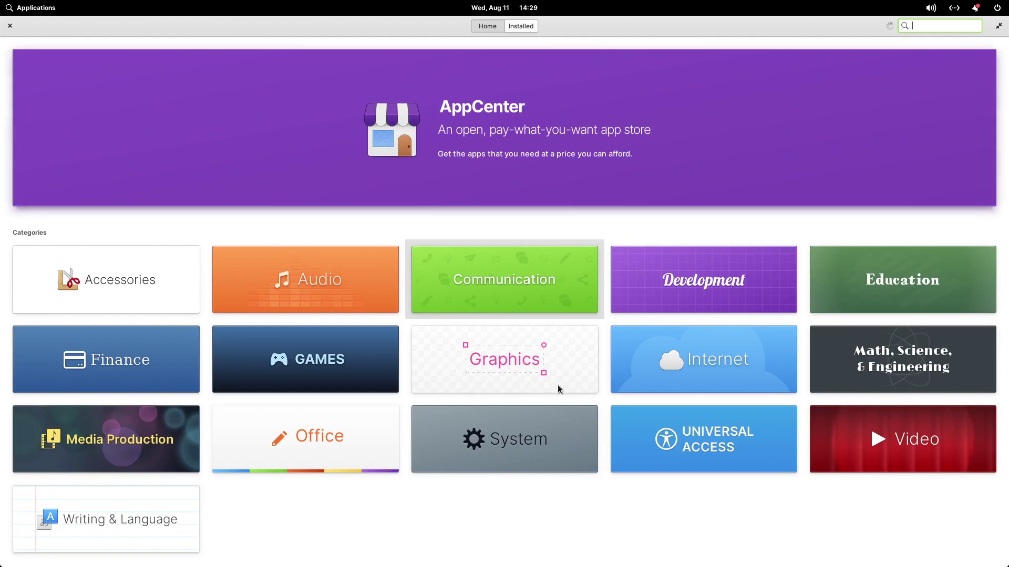
Restore the AppCenter window to its smaller size, look over the category list and close AppCenter
{"action": "double_click", "coordinate": [304, 26]}
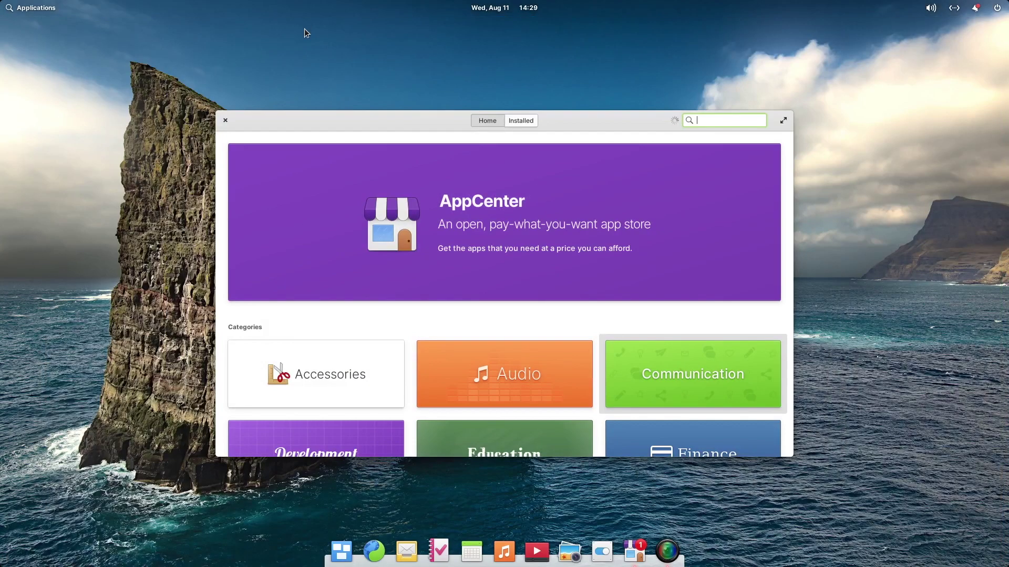
{"action": "scroll", "coordinate": [509, 229], "scroll_direction": "down", "scroll_amount": 10}
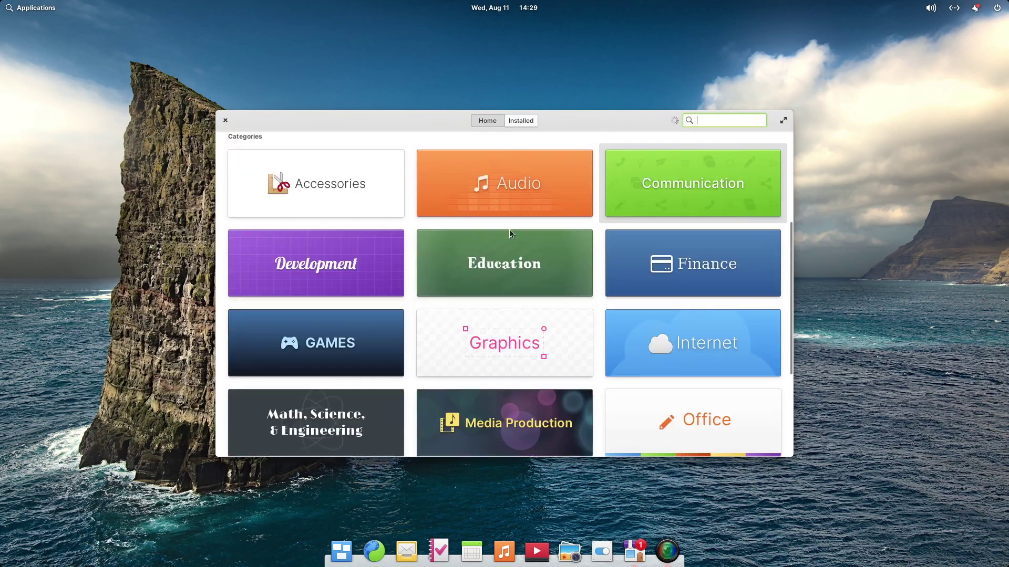
{"action": "scroll", "coordinate": [509, 229], "scroll_direction": "up", "scroll_amount": 10}
{"action": "left_click", "coordinate": [224, 122]}
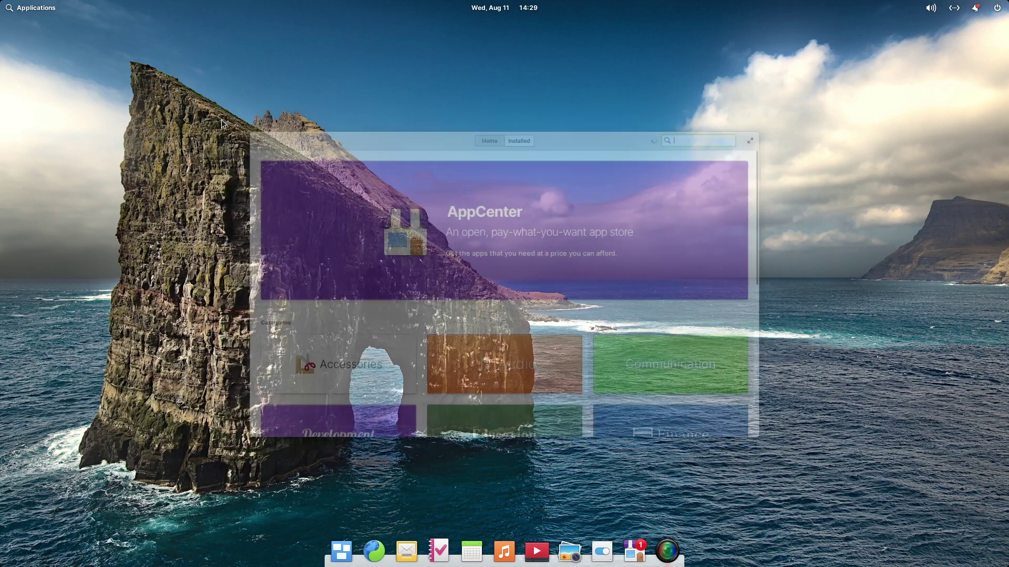
Open the Calculator application to view it and close it again
{"action": "left_click", "coordinate": [39, 8]}
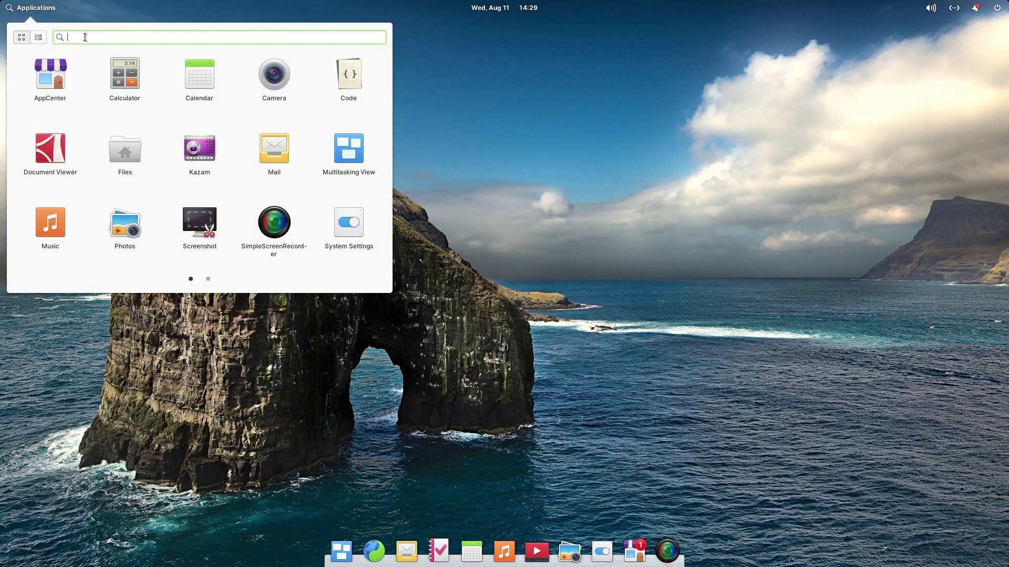
{"action": "left_click", "coordinate": [123, 72]}
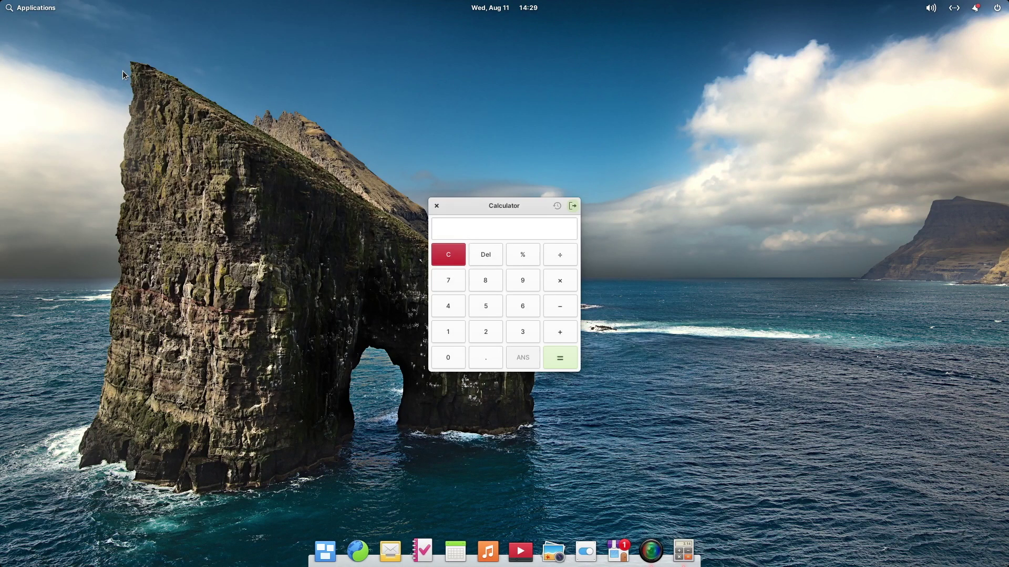
{"action": "left_click", "coordinate": [436, 206]}
Open Calendar, view September 2021, return to August 2021 and close the application
{"action": "left_click", "coordinate": [39, 8]}
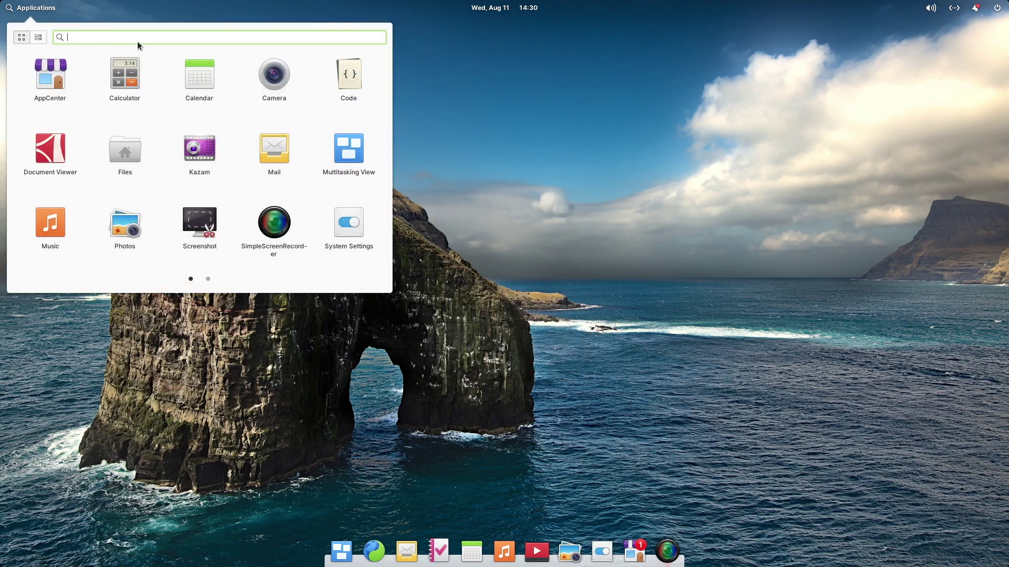
{"action": "left_click", "coordinate": [197, 71]}
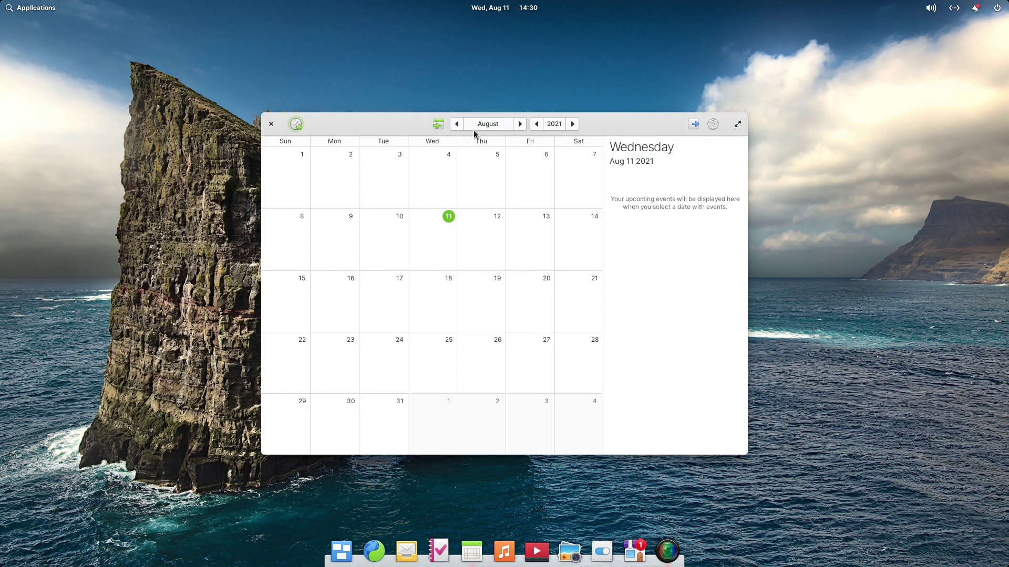
{"action": "scroll", "coordinate": [435, 219], "scroll_direction": "down", "scroll_amount": 1}
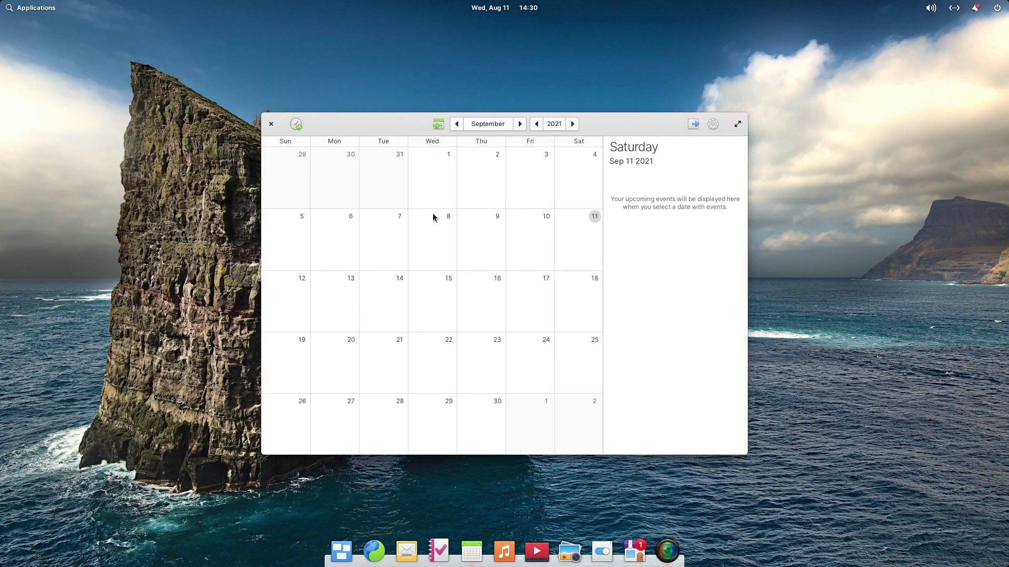
{"action": "scroll", "coordinate": [434, 217], "scroll_direction": "up", "scroll_amount": 1}
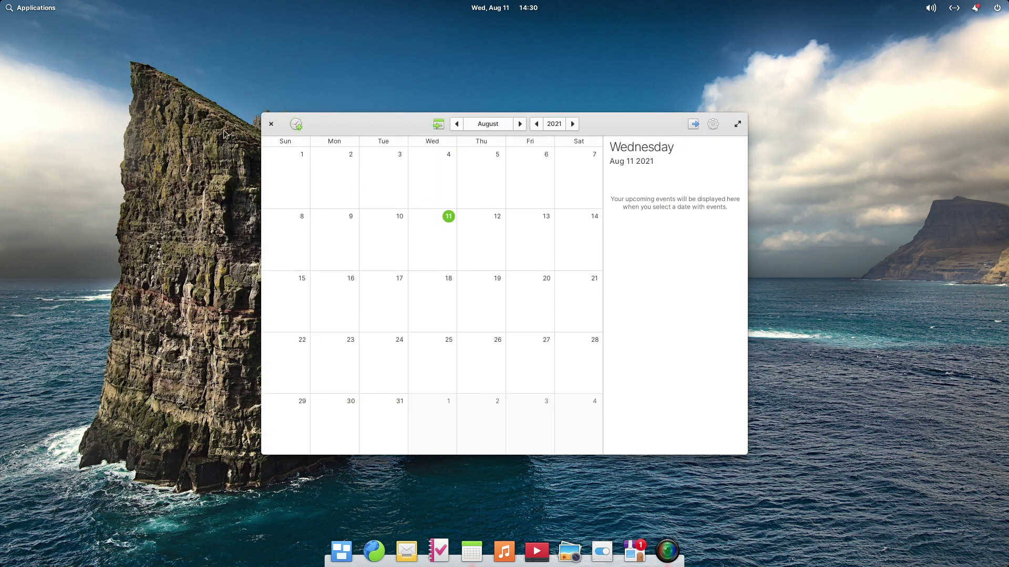
{"action": "left_click", "coordinate": [272, 124]}
Open the Code application to view its start page and close it again
{"action": "left_click", "coordinate": [58, 7]}
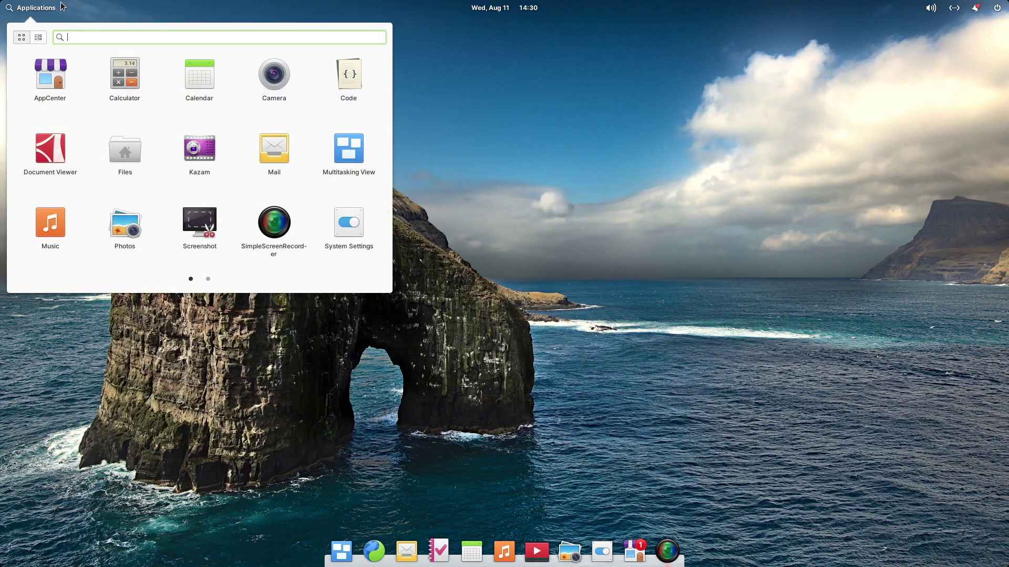
{"action": "left_click", "coordinate": [344, 76]}
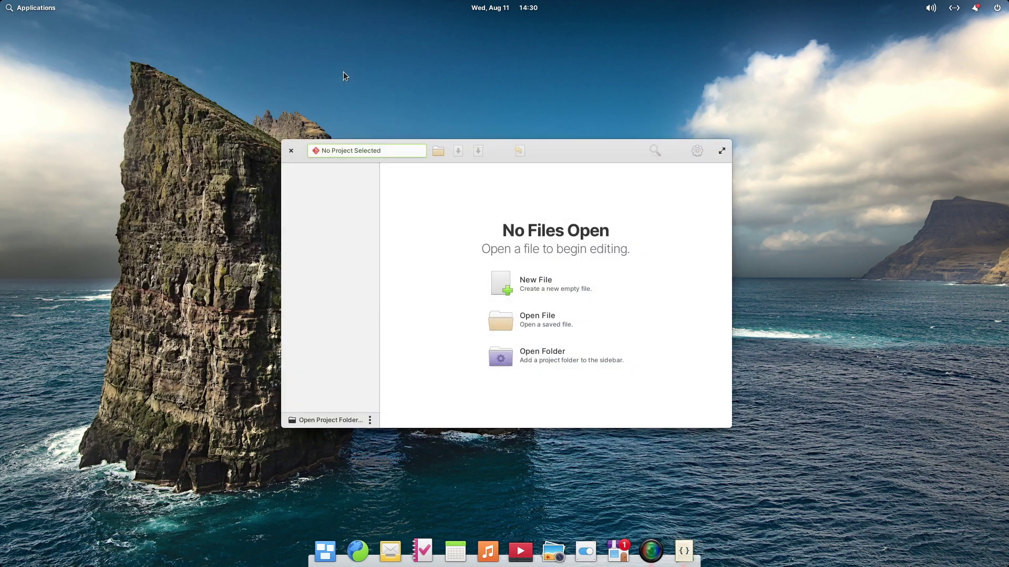
{"action": "left_click", "coordinate": [33, 6]}
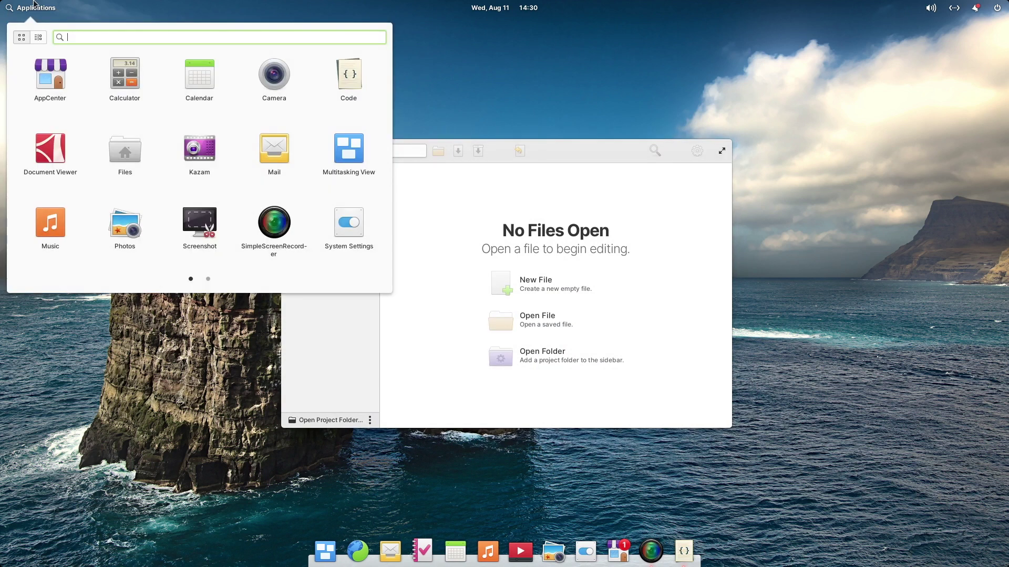
{"action": "left_click", "coordinate": [34, 5]}
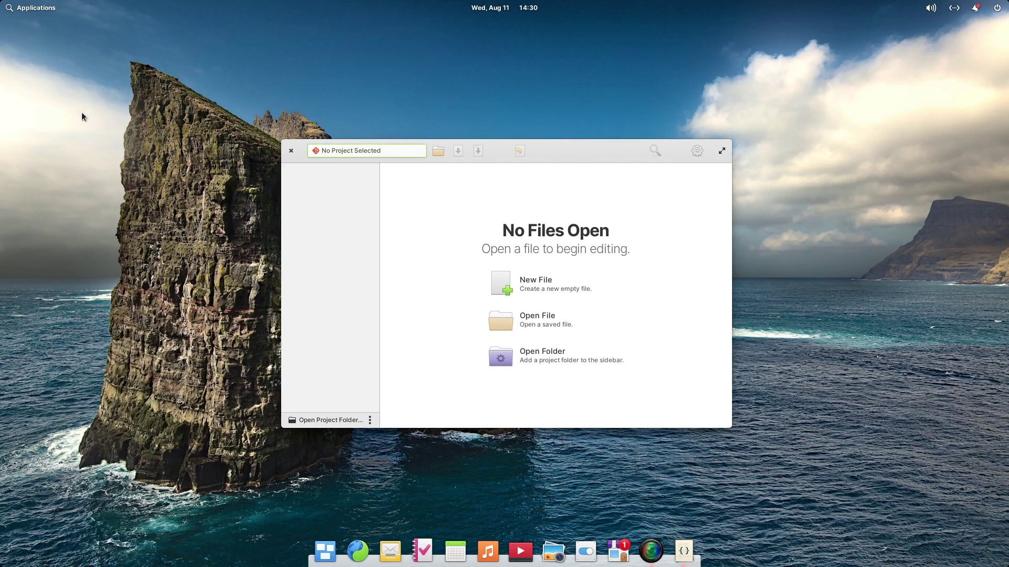
{"action": "left_click", "coordinate": [290, 151]}
Open the Document Viewer application to look at it and close it again
{"action": "left_click", "coordinate": [39, 5]}
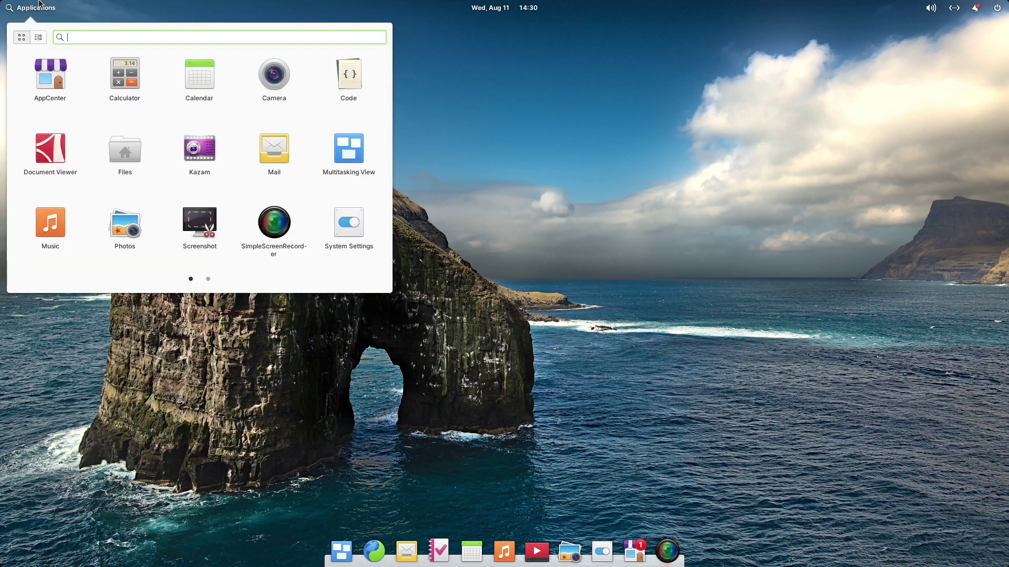
{"action": "left_click", "coordinate": [55, 143]}
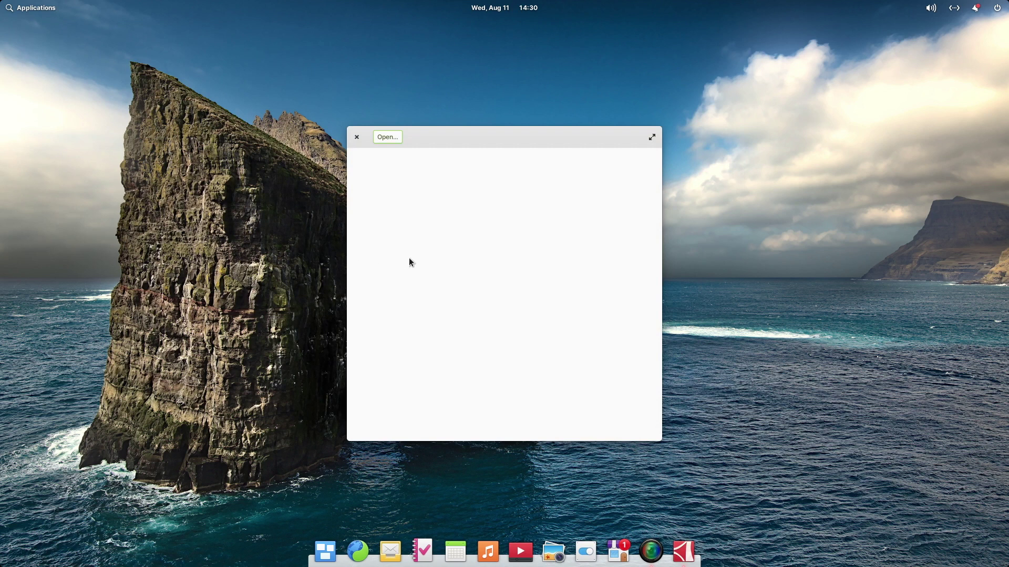
{"action": "left_click", "coordinate": [356, 138]}
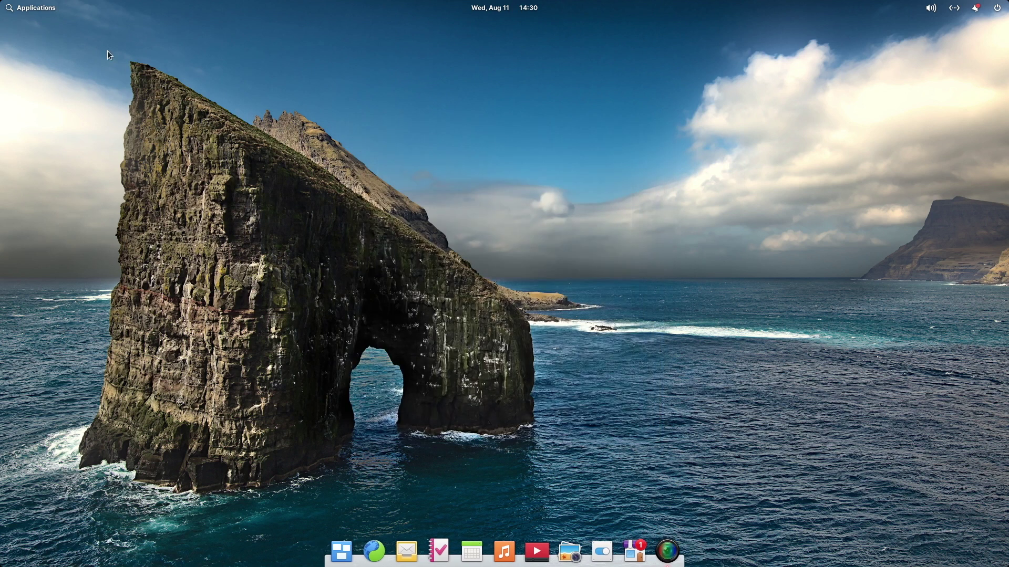
Open Files, compare the list and column views of the home folder, open Documents in list view and close the application
{"action": "left_click", "coordinate": [43, 13]}
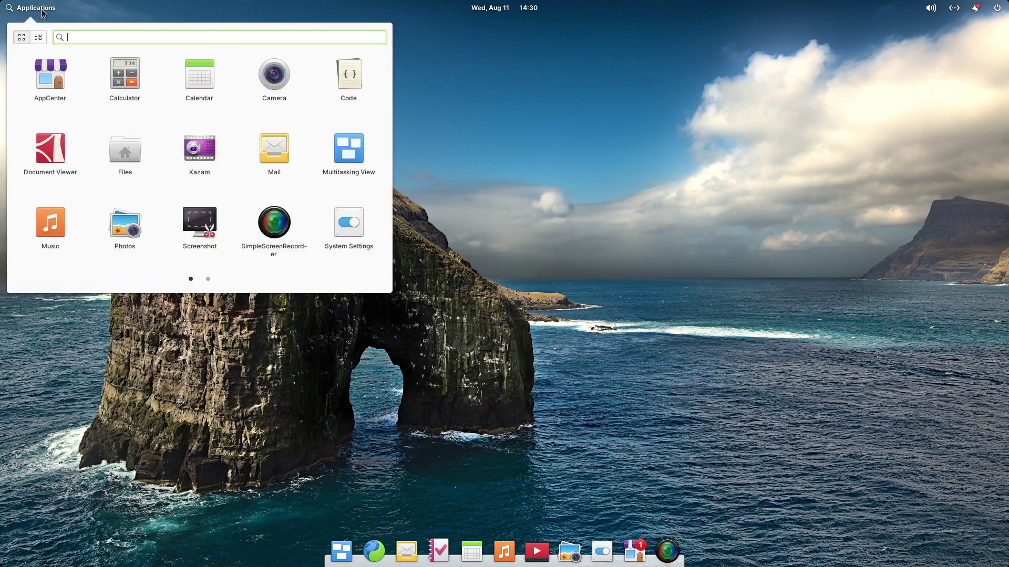
{"action": "left_click", "coordinate": [133, 155]}
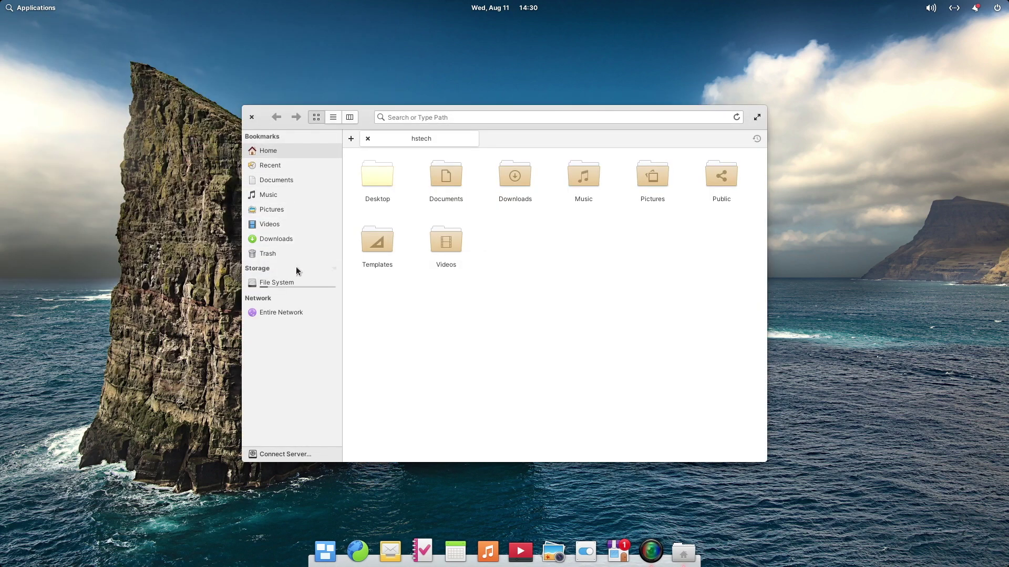
{"action": "left_click", "coordinate": [333, 117]}
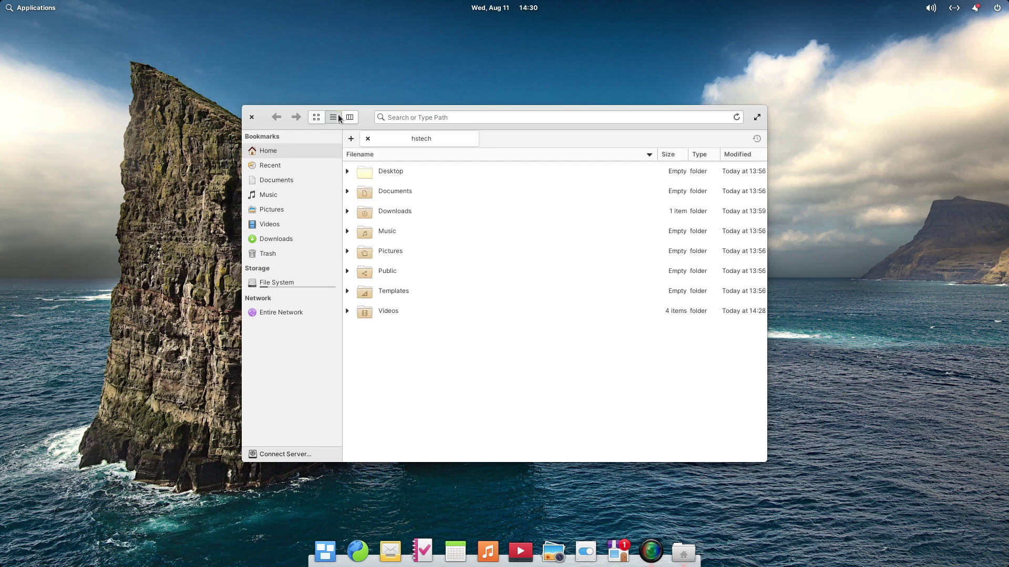
{"action": "left_click", "coordinate": [350, 117]}
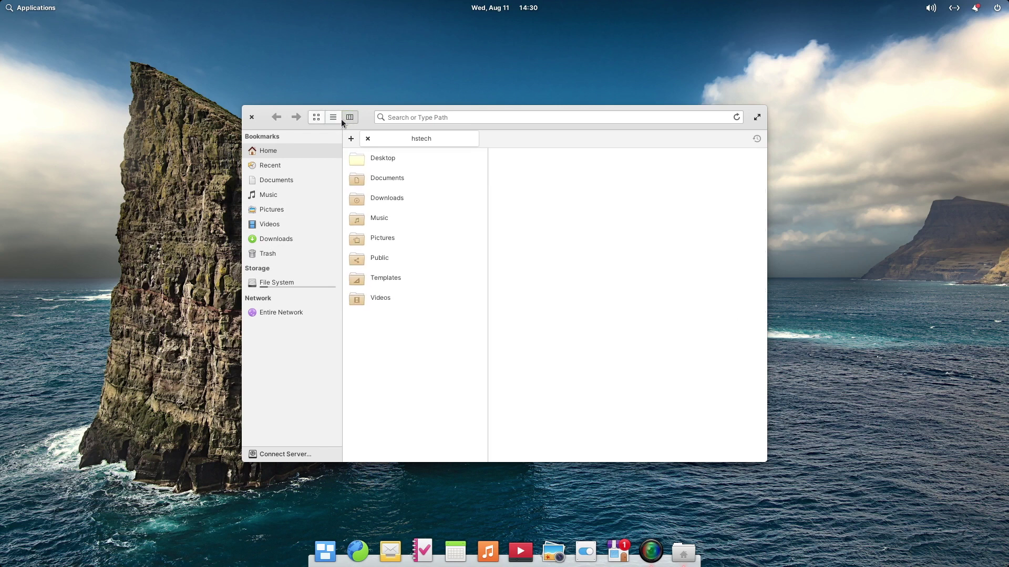
{"action": "left_click", "coordinate": [335, 118]}
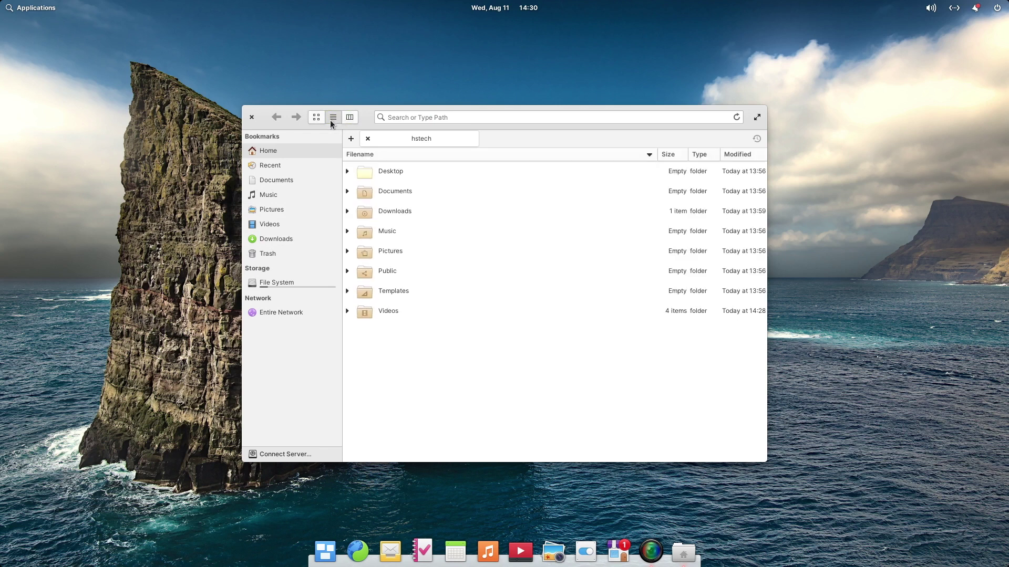
{"action": "left_click", "coordinate": [366, 198]}
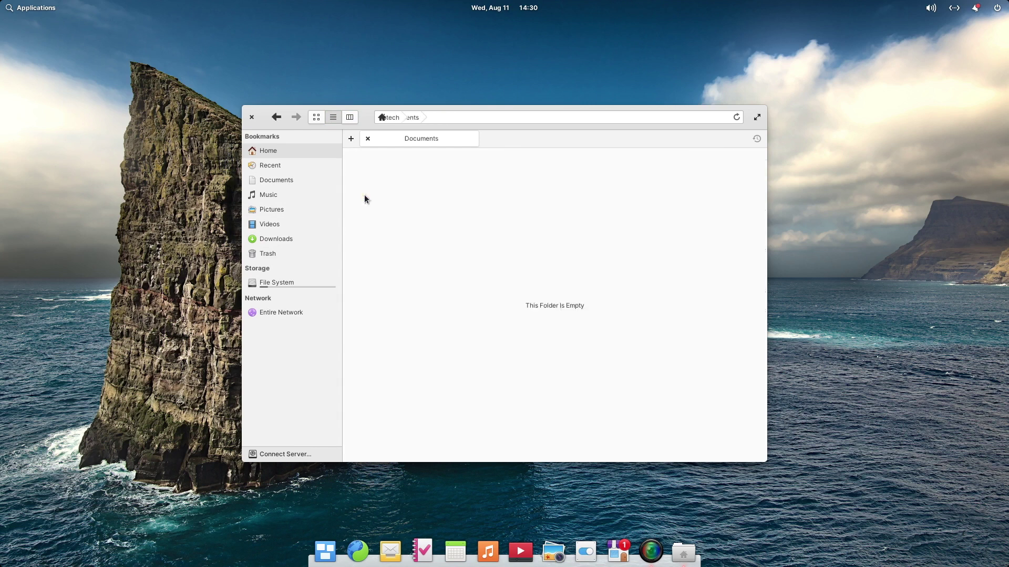
{"action": "left_click", "coordinate": [251, 117]}
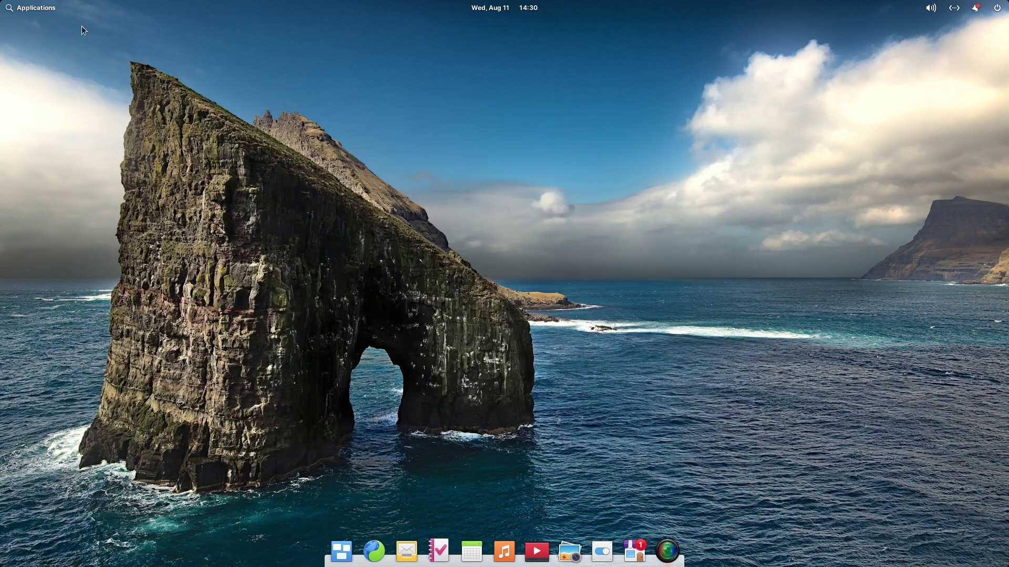
Open the Mail application to view its account connection page and close it again
{"action": "left_click", "coordinate": [48, 7]}
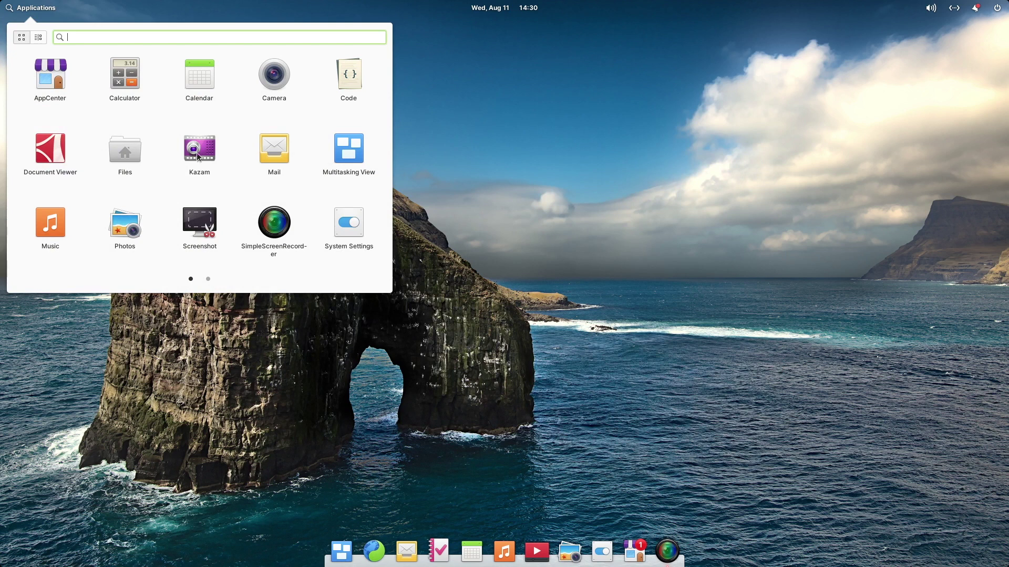
{"action": "left_click", "coordinate": [286, 154]}
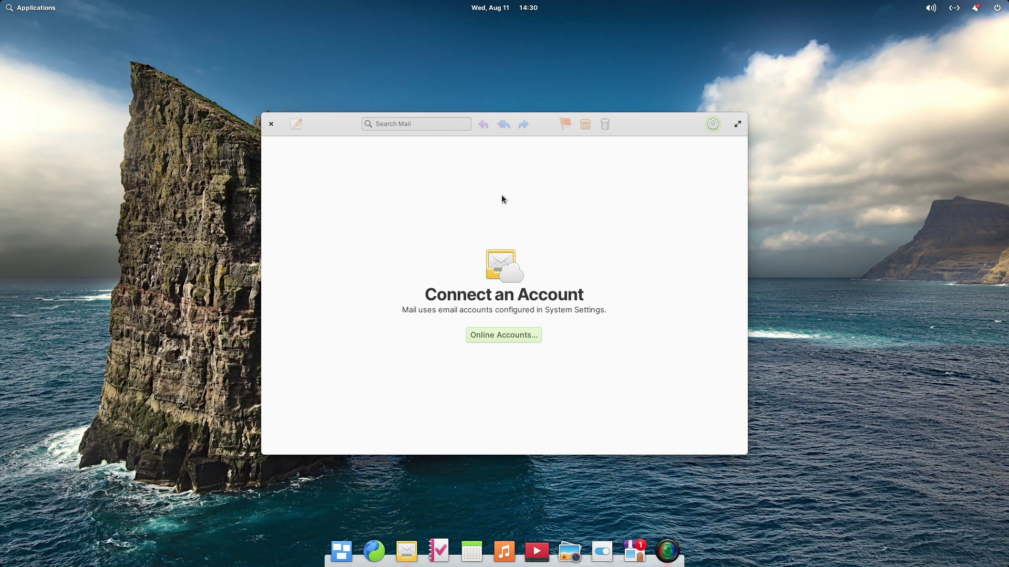
{"action": "left_click", "coordinate": [271, 124]}
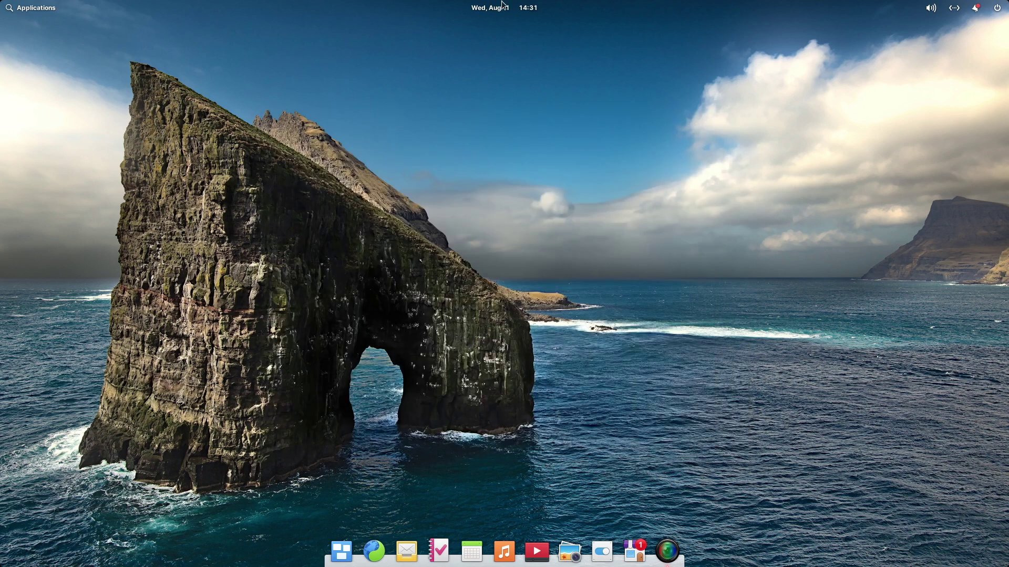
Look through the date, sound, network, notification and session indicators one by one, closing each again
{"action": "left_click", "coordinate": [504, 8]}
{"action": "left_click", "coordinate": [505, 8]}
{"action": "left_click", "coordinate": [934, 9]}
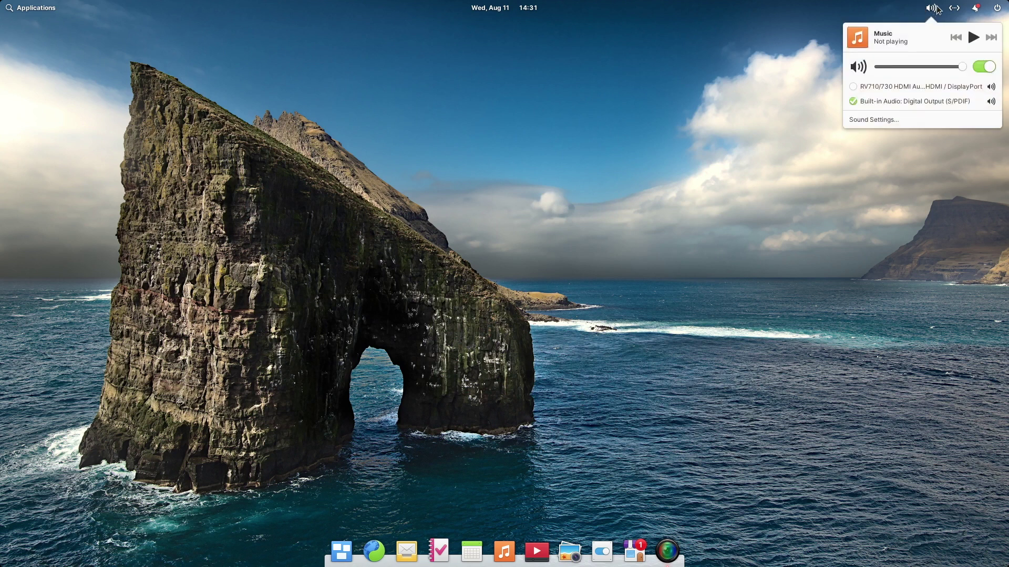
{"action": "left_click", "coordinate": [936, 8]}
{"action": "left_click", "coordinate": [954, 8]}
{"action": "left_click", "coordinate": [959, 8]}
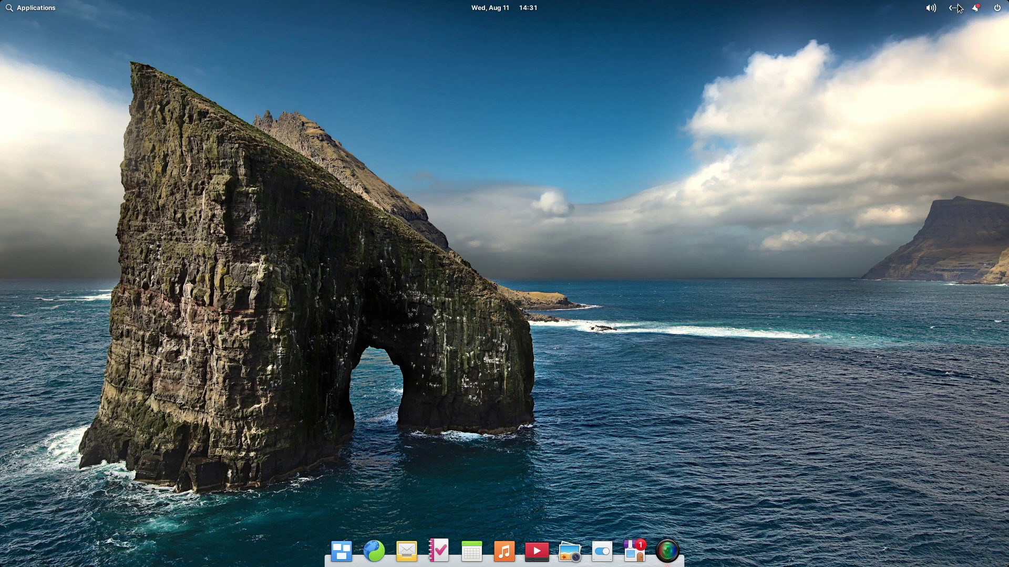
{"action": "left_click", "coordinate": [975, 9]}
{"action": "left_click", "coordinate": [975, 10]}
{"action": "left_click", "coordinate": [997, 8]}
{"action": "left_click", "coordinate": [998, 9]}
Open the Music application to view its empty library and close it again
{"action": "left_click", "coordinate": [51, 9]}
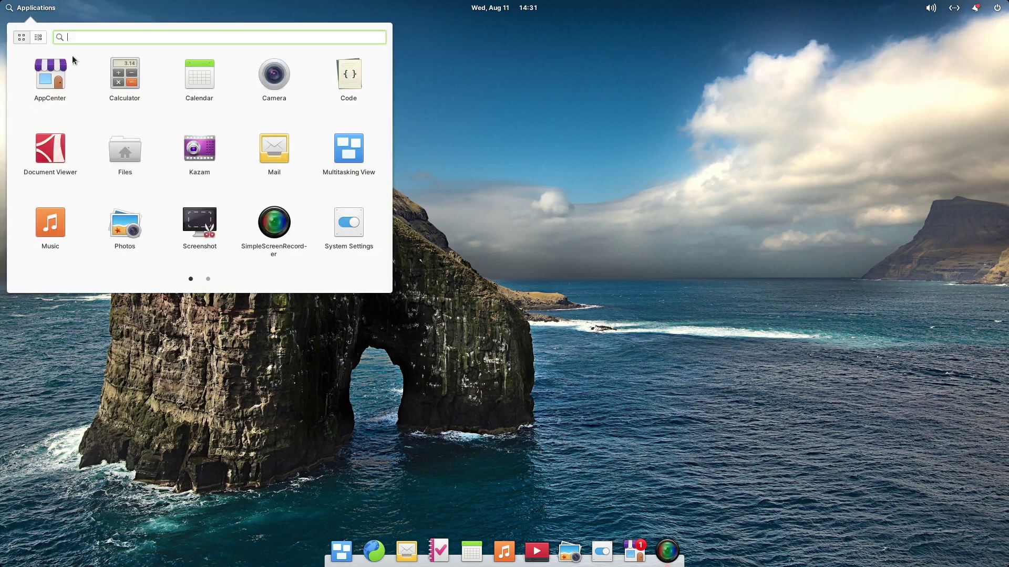
{"action": "left_click", "coordinate": [42, 225]}
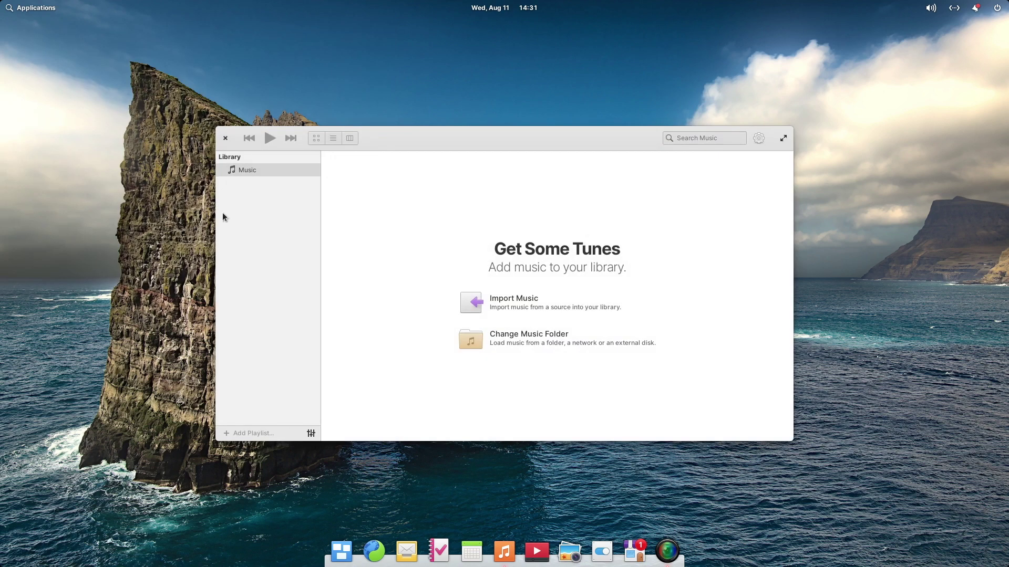
{"action": "left_click", "coordinate": [225, 139]}
Open the Applications page of System Settings and view the choices for the default web browser
{"action": "left_click", "coordinate": [58, 5]}
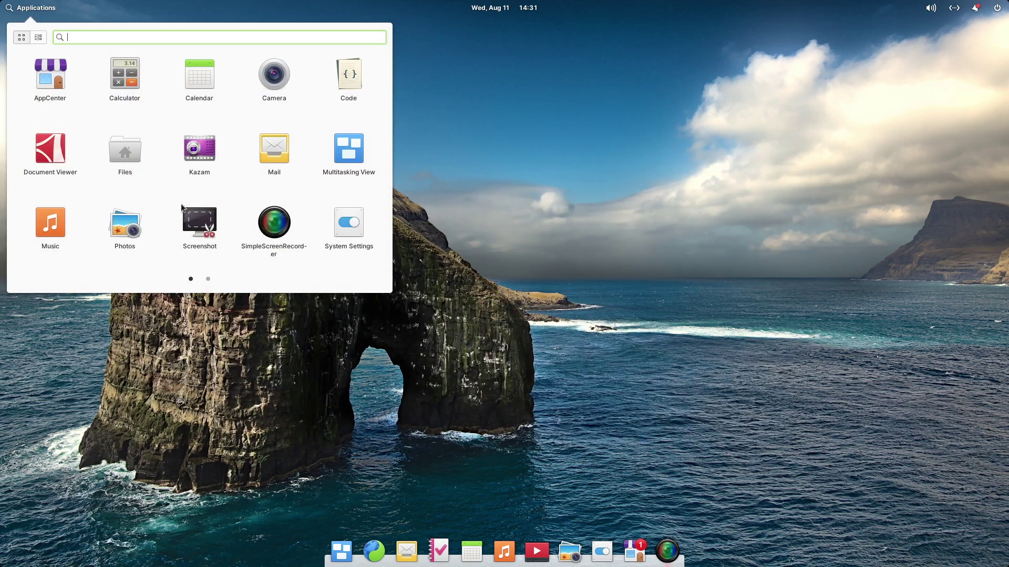
{"action": "left_click", "coordinate": [348, 232]}
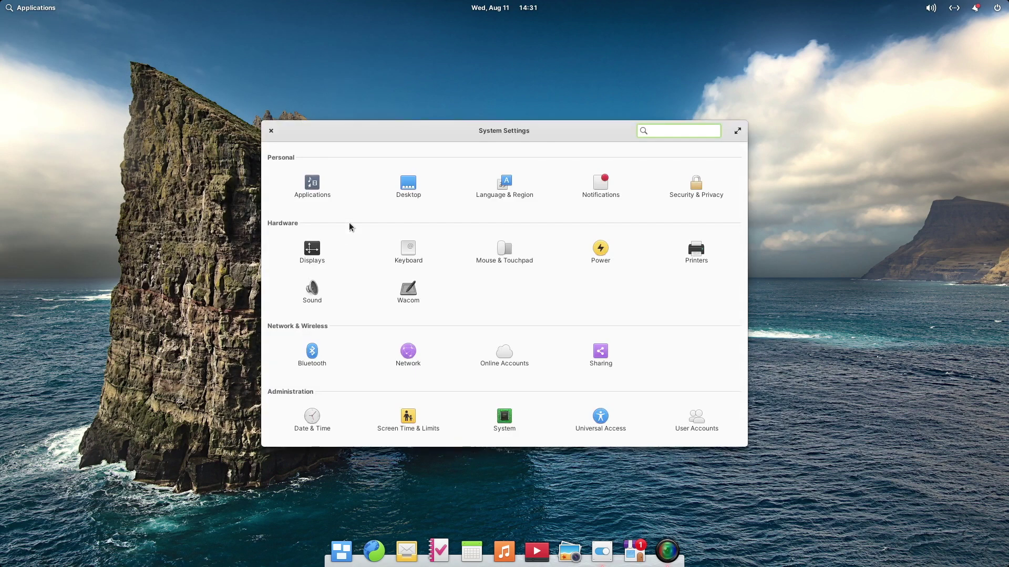
{"action": "left_click", "coordinate": [313, 182]}
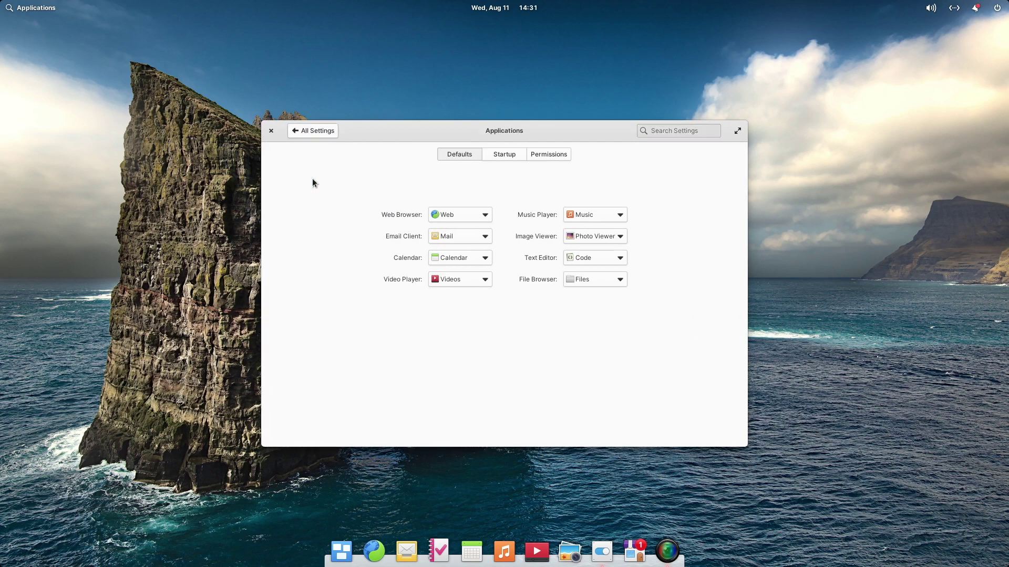
{"action": "left_click", "coordinate": [480, 219]}
{"action": "left_click", "coordinate": [480, 219]}
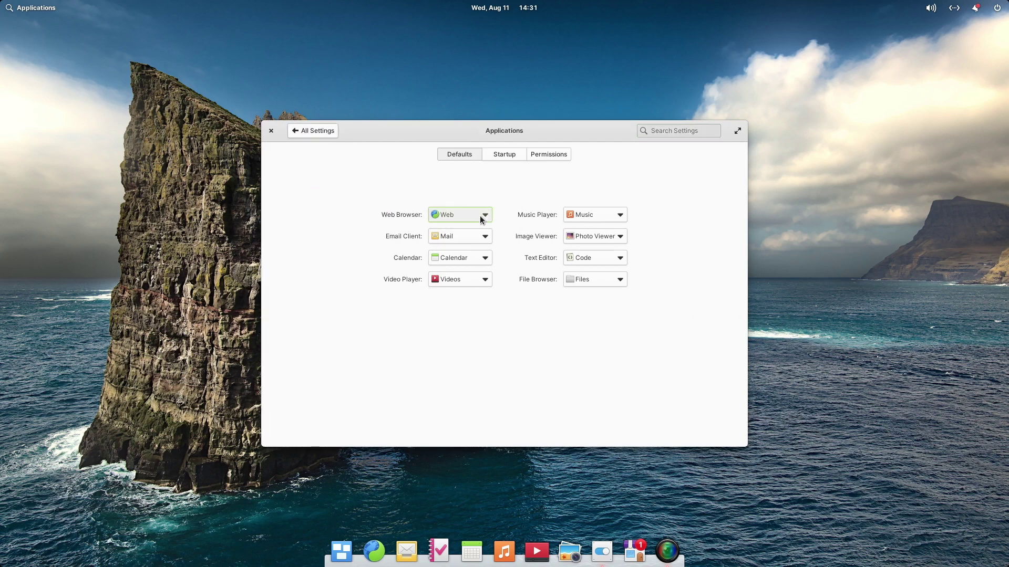
View the startup applications and the permissions of Camera, Evince and GNOME Web, and return to all settings
{"action": "left_click", "coordinate": [503, 154]}
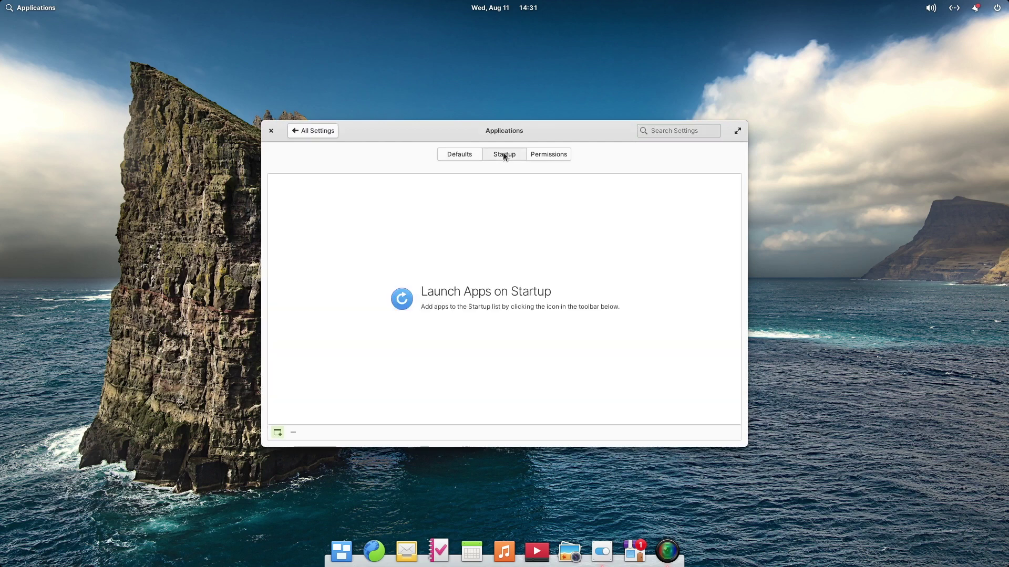
{"action": "left_click", "coordinate": [556, 156]}
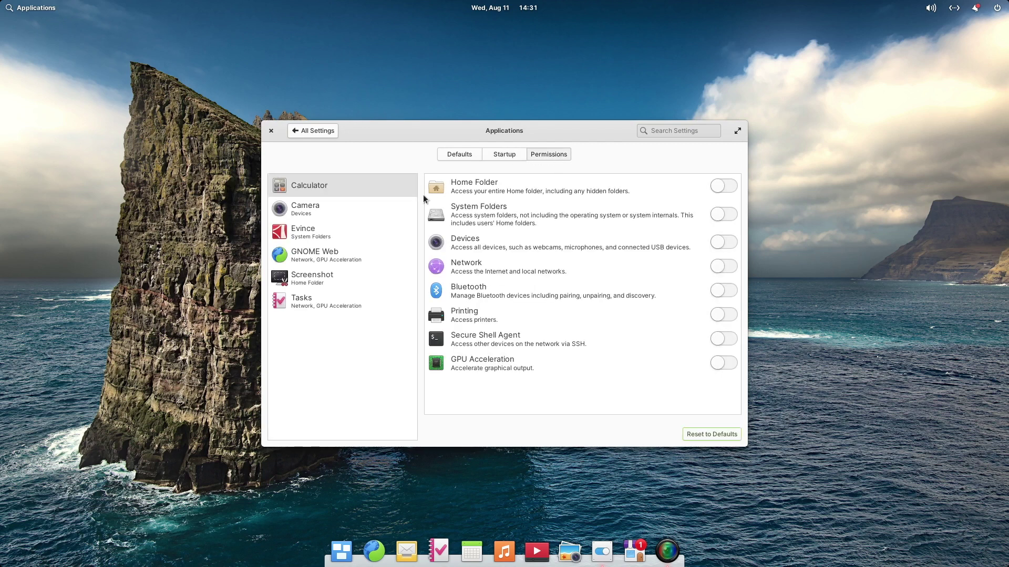
{"action": "left_click", "coordinate": [367, 213]}
{"action": "left_click", "coordinate": [357, 231]}
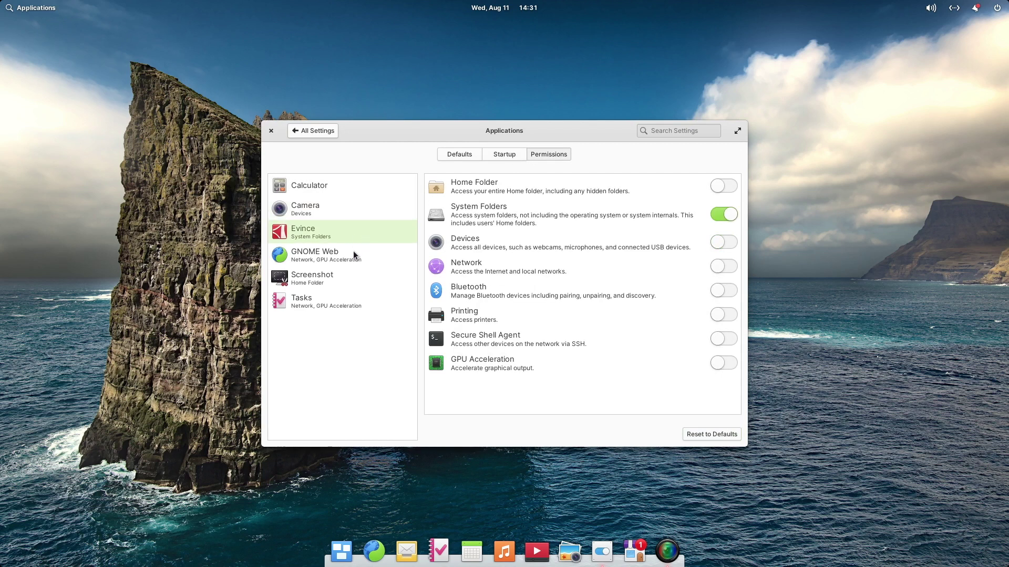
{"action": "left_click", "coordinate": [353, 251]}
{"action": "left_click", "coordinate": [308, 131]}
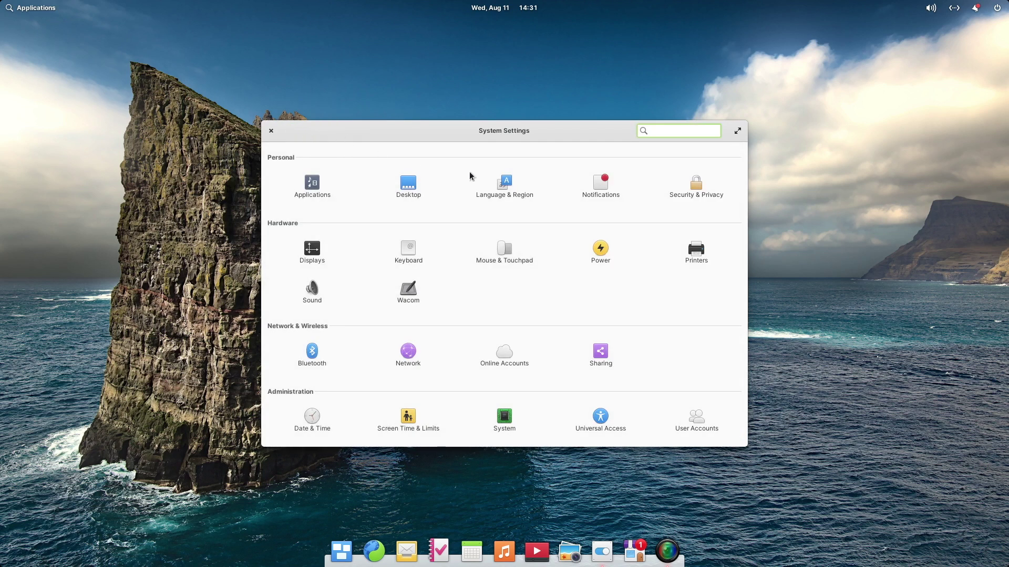
View the region choices and installed languages in the Language & Region settings, and return to all settings
{"action": "left_click", "coordinate": [505, 185]}
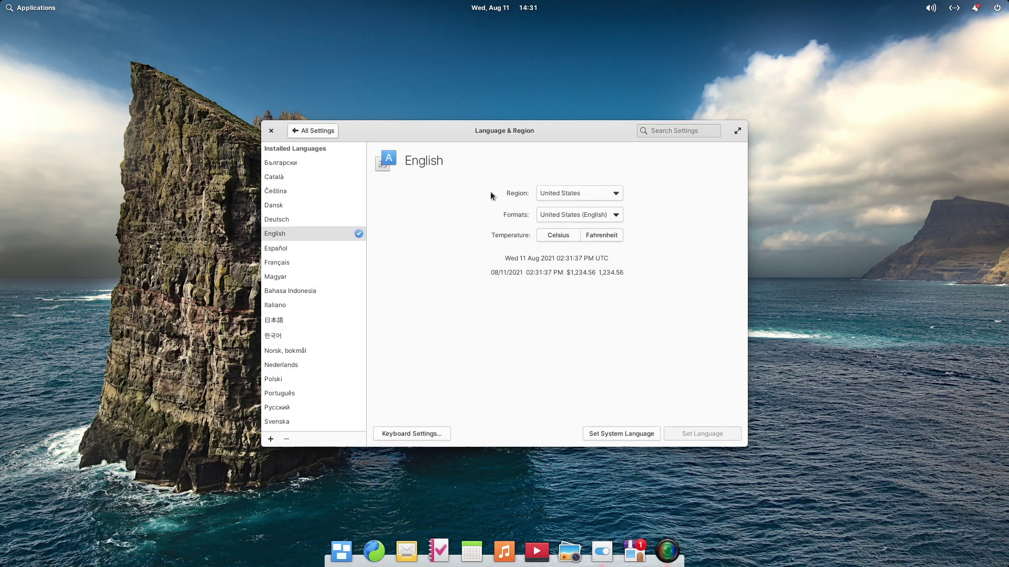
{"action": "left_click", "coordinate": [602, 195]}
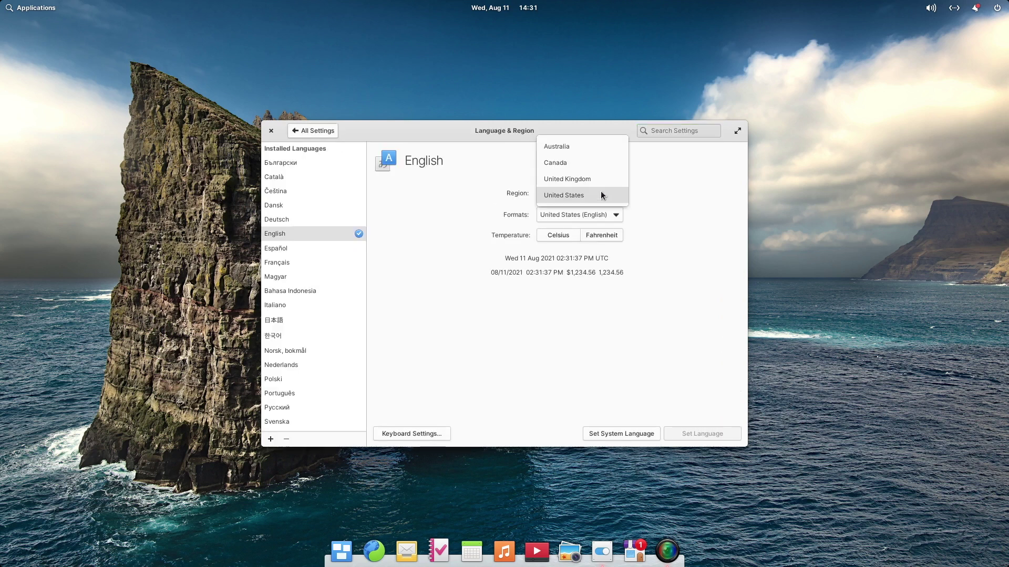
{"action": "left_click", "coordinate": [706, 207]}
{"action": "scroll", "coordinate": [311, 236], "scroll_direction": "down", "scroll_amount": 3}
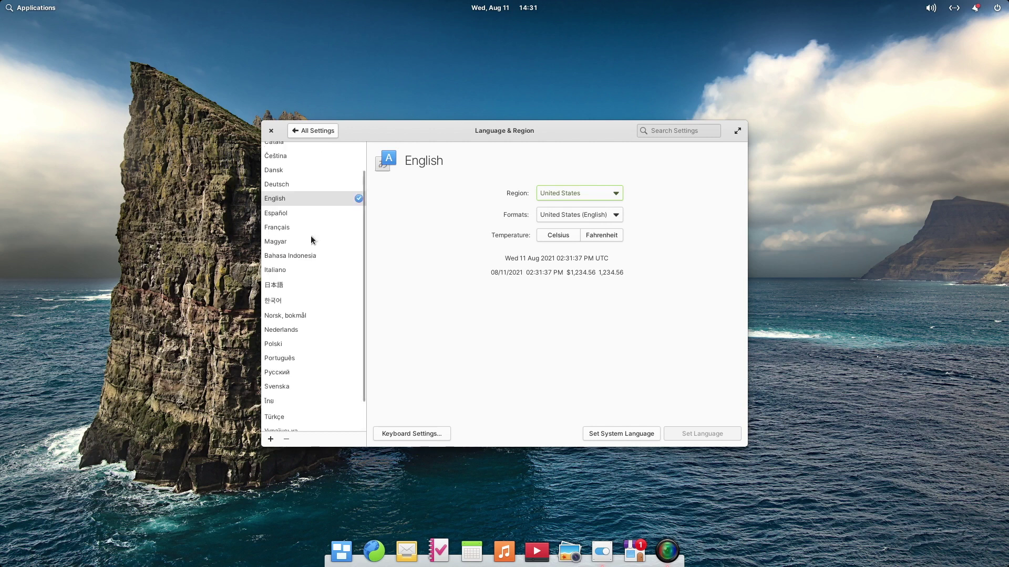
{"action": "scroll", "coordinate": [310, 235], "scroll_direction": "up", "scroll_amount": 5}
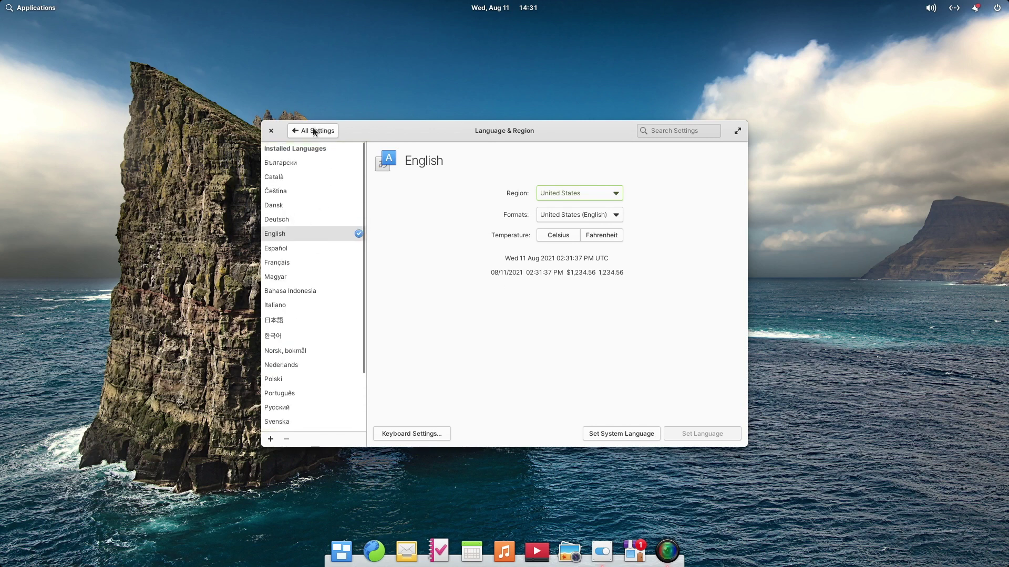
{"action": "left_click", "coordinate": [314, 130]}
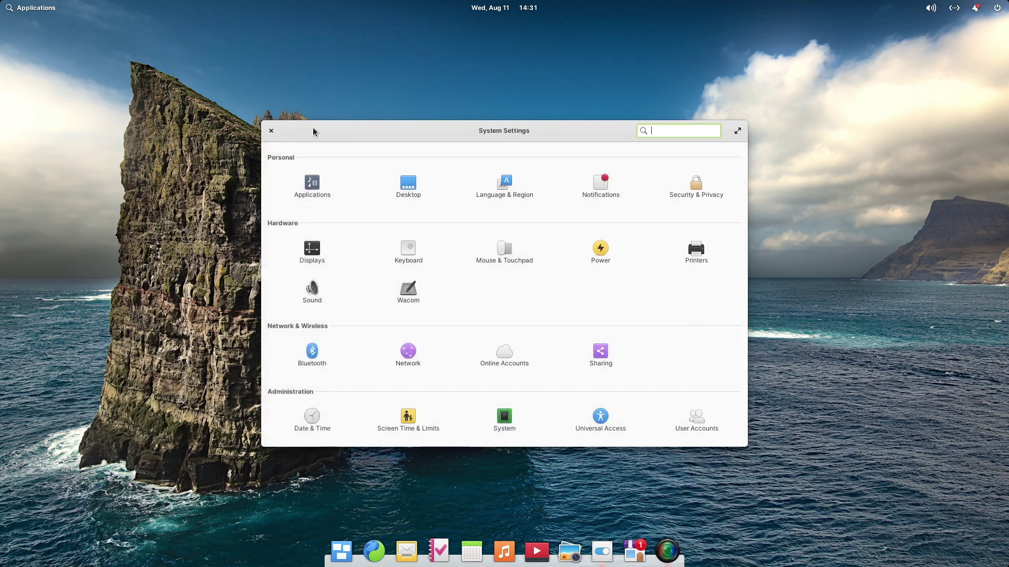
View the notification settings of Archive Manager and Calendar, and the History page of Security & Privacy, and return to all settings
{"action": "left_click", "coordinate": [597, 183]}
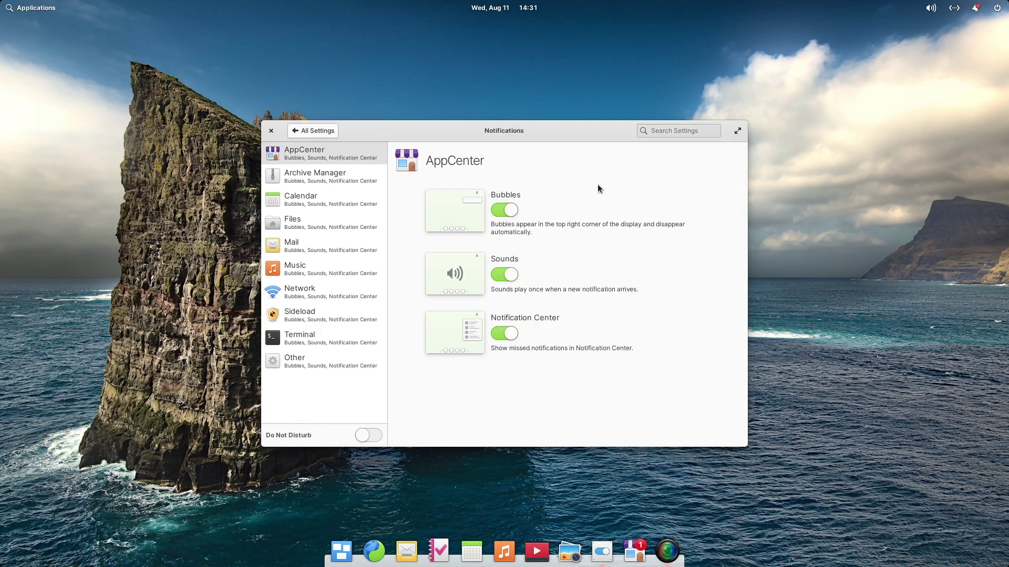
{"action": "left_click", "coordinate": [302, 177]}
{"action": "left_click", "coordinate": [315, 197]}
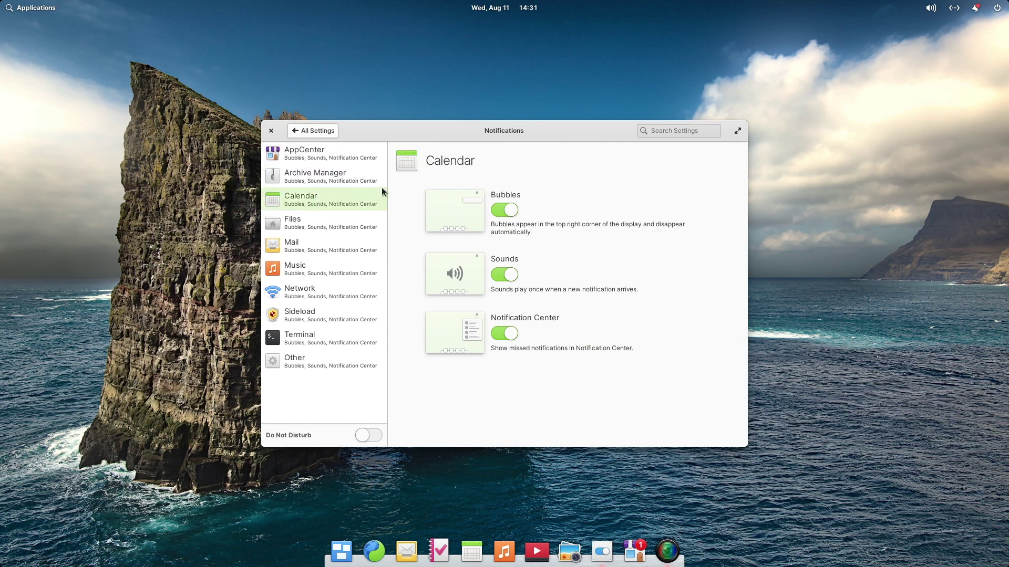
{"action": "left_click", "coordinate": [313, 131]}
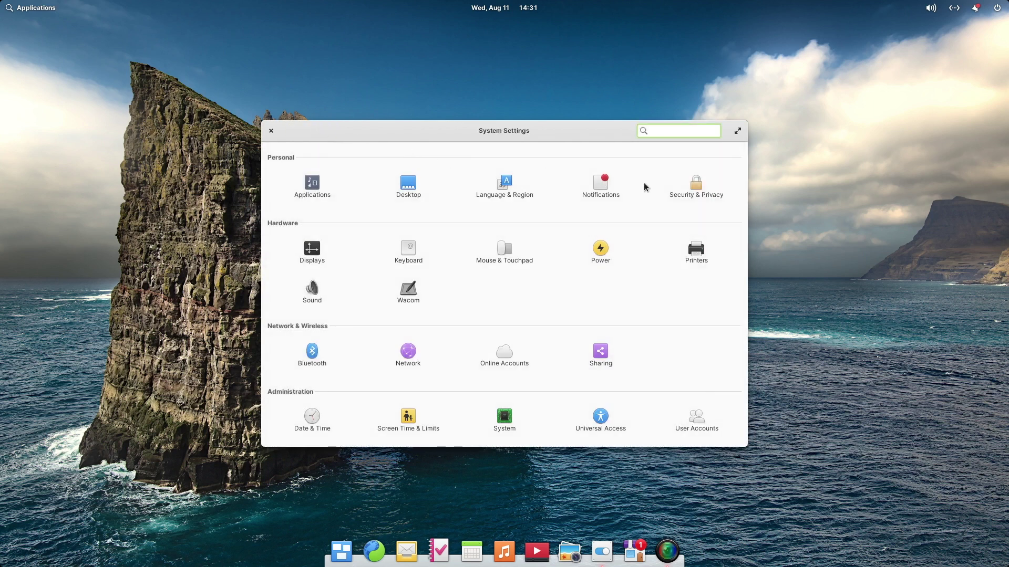
{"action": "left_click", "coordinate": [694, 185]}
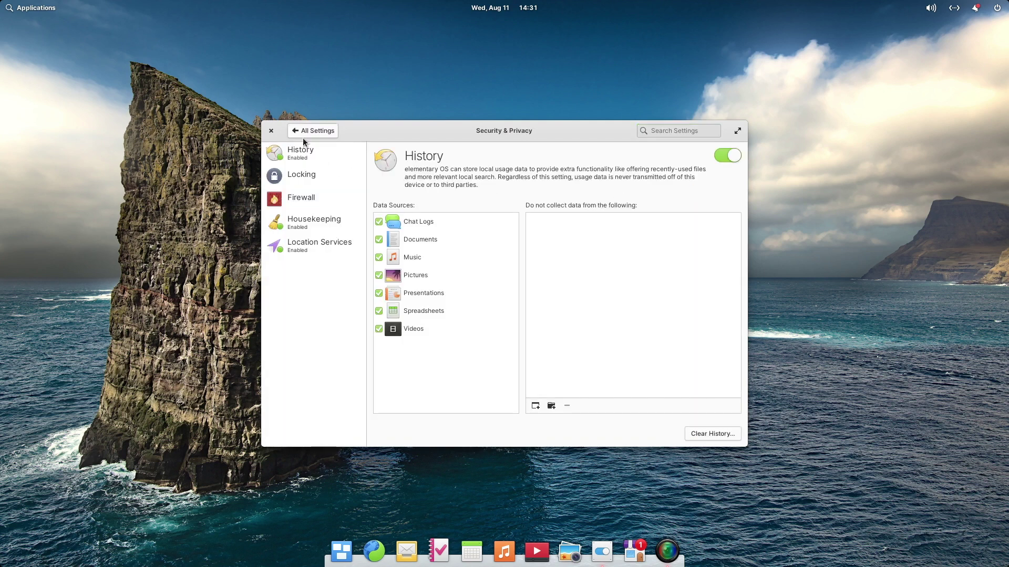
{"action": "left_click", "coordinate": [303, 130]}
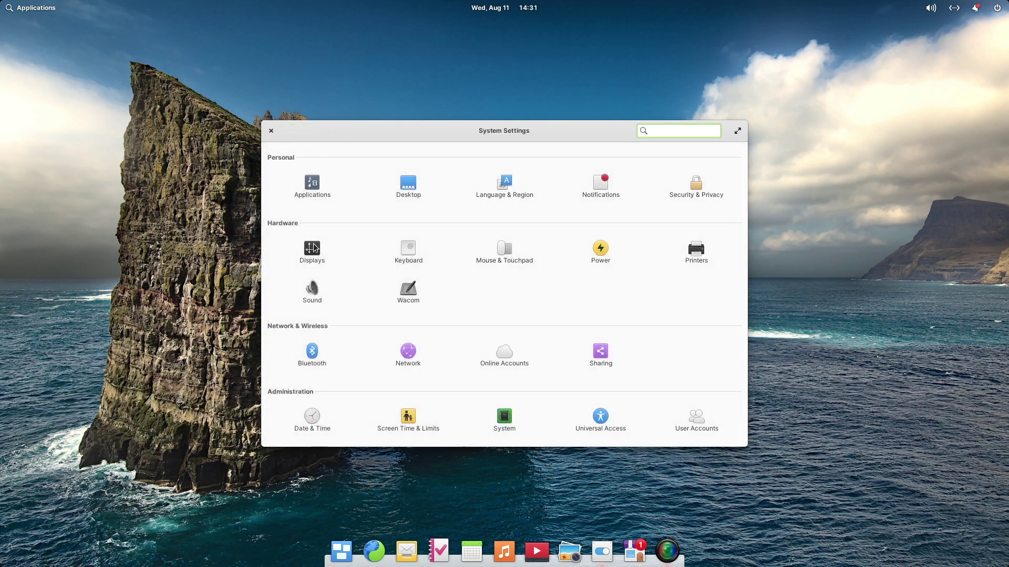
View the display arrangement and the Night Light options in the Displays settings, and return to all settings
{"action": "left_click", "coordinate": [313, 246]}
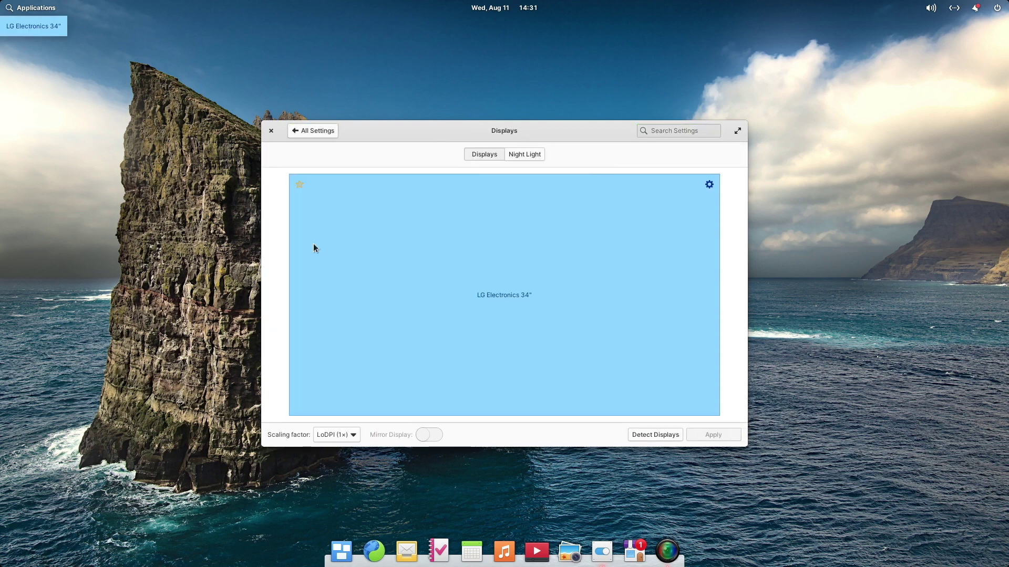
{"action": "left_click", "coordinate": [533, 156]}
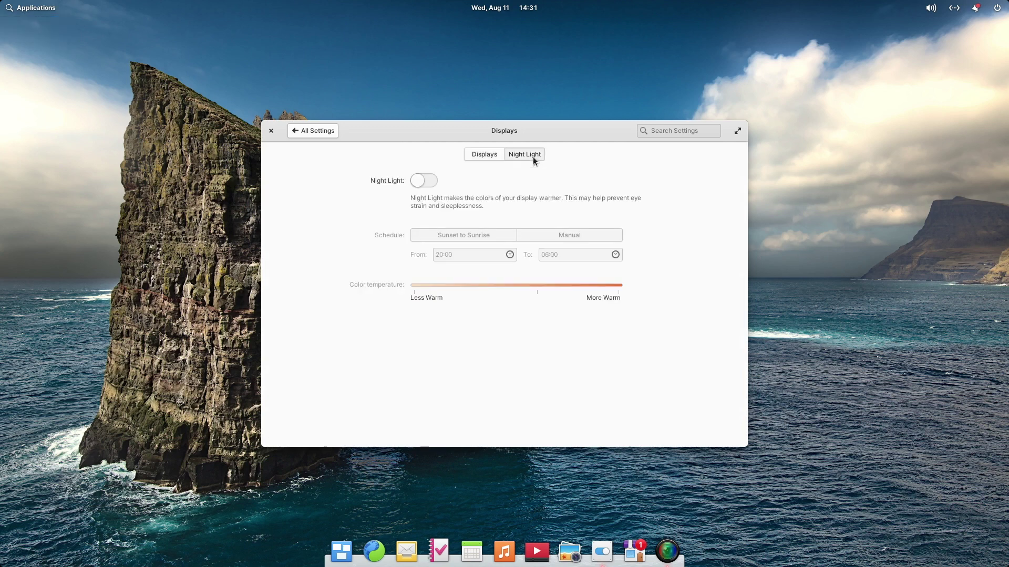
{"action": "left_click", "coordinate": [481, 154]}
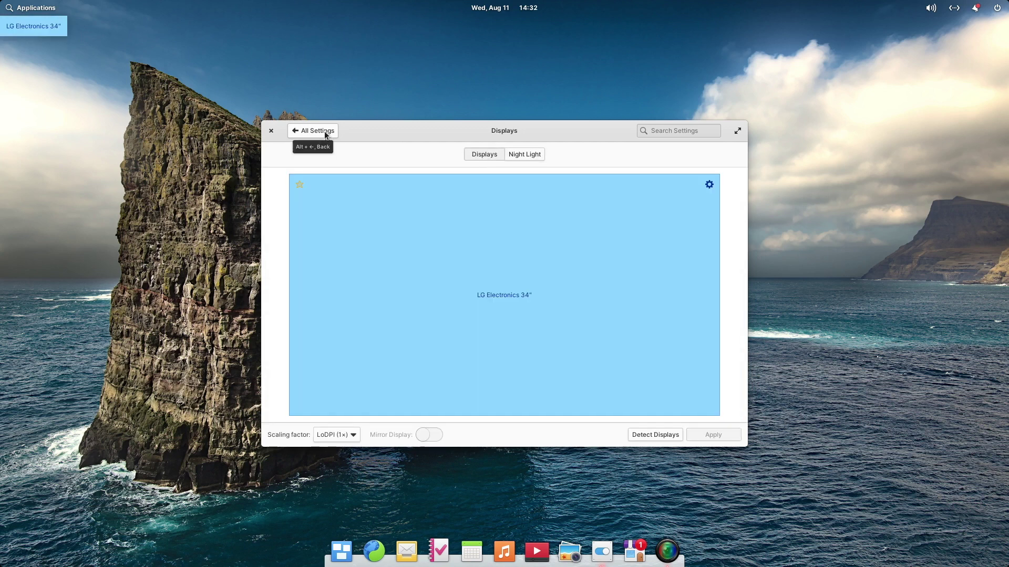
{"action": "left_click", "coordinate": [317, 131]}
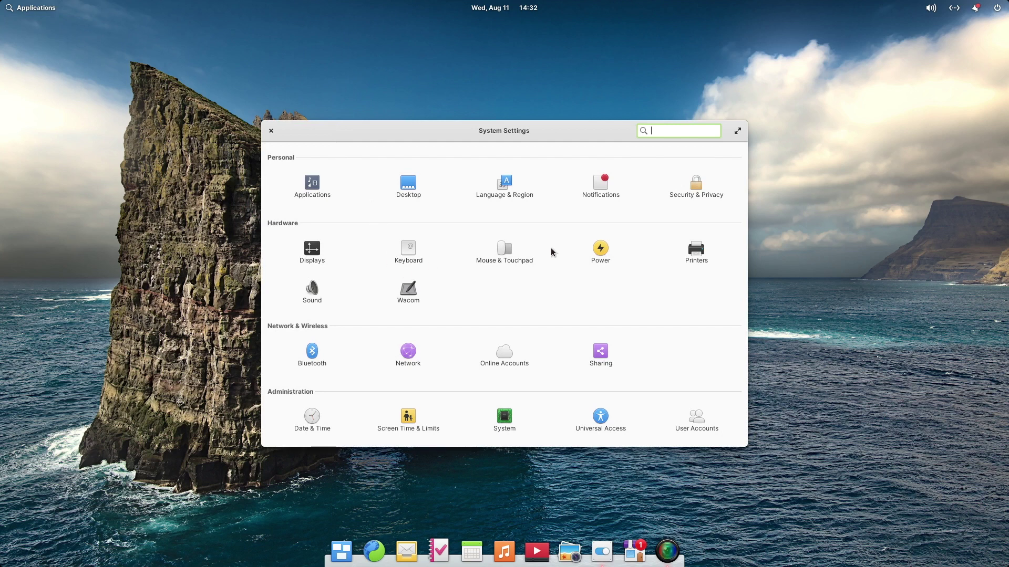
View the Pointing, Clicking, Gestures and Mouse pages of the Mouse & Touchpad settings, and return to all settings
{"action": "left_click", "coordinate": [507, 250]}
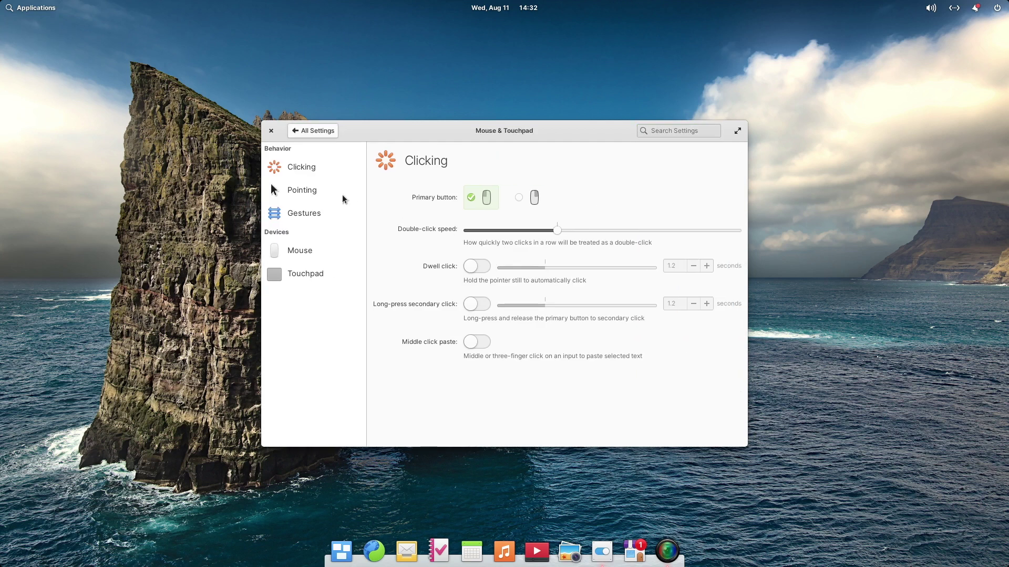
{"action": "left_click", "coordinate": [331, 192]}
{"action": "left_click", "coordinate": [318, 169]}
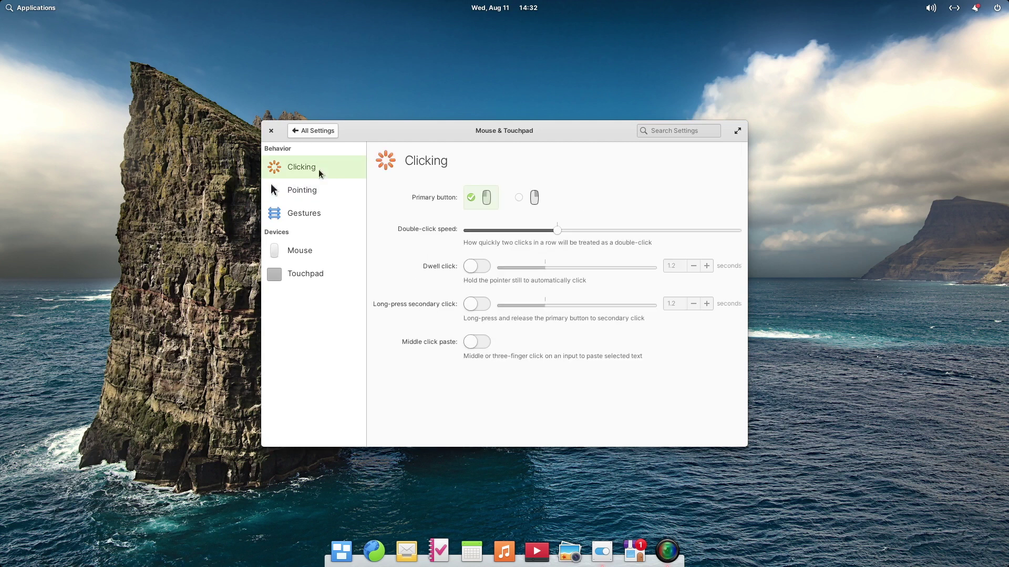
{"action": "left_click", "coordinate": [309, 216]}
{"action": "left_click", "coordinate": [309, 253]}
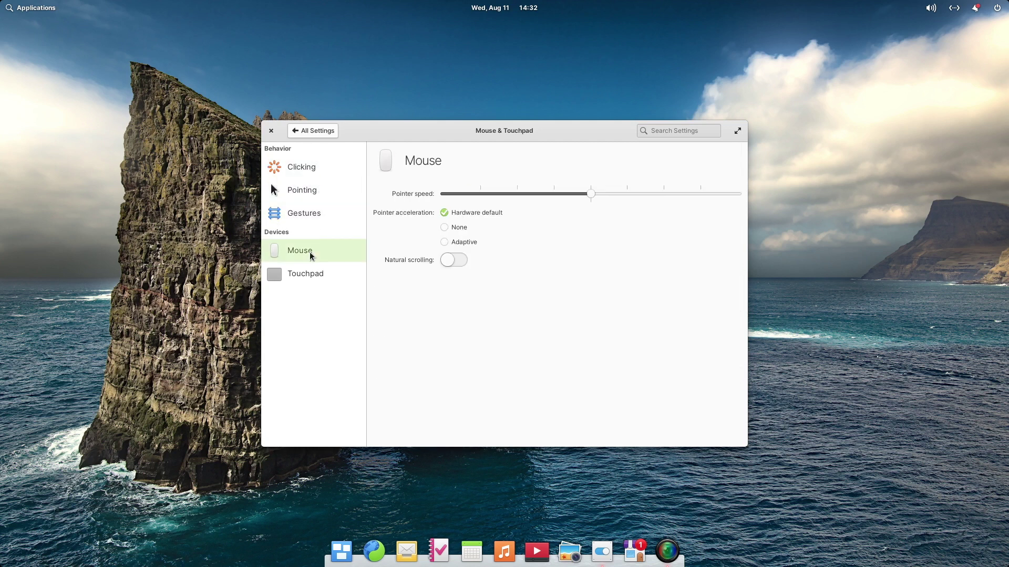
{"action": "left_click", "coordinate": [319, 131]}
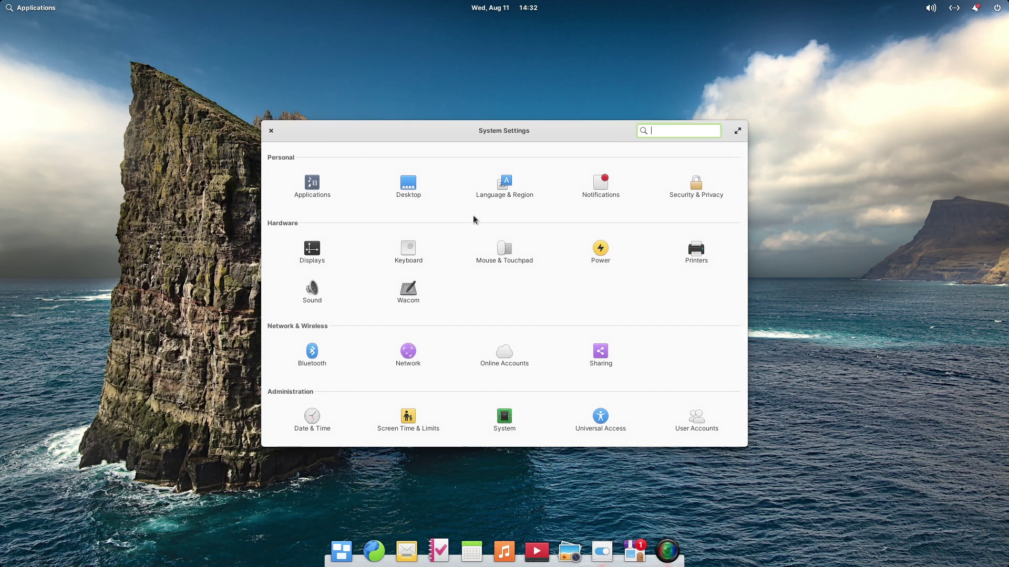
View the Bluetooth page and the operating system, hardware and firmware details of the System page, and return to all settings
{"action": "left_click", "coordinate": [311, 356]}
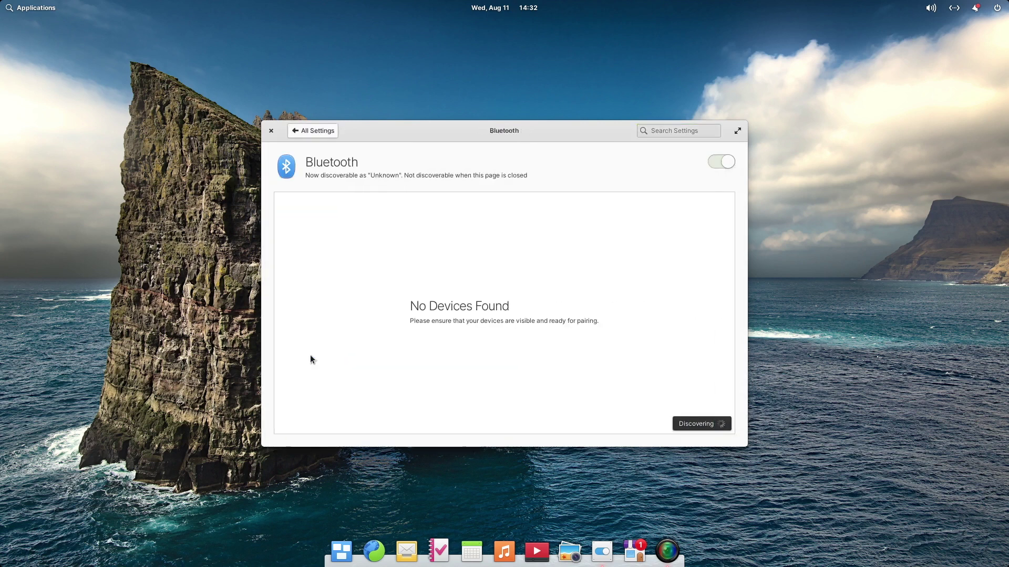
{"action": "left_click", "coordinate": [312, 130]}
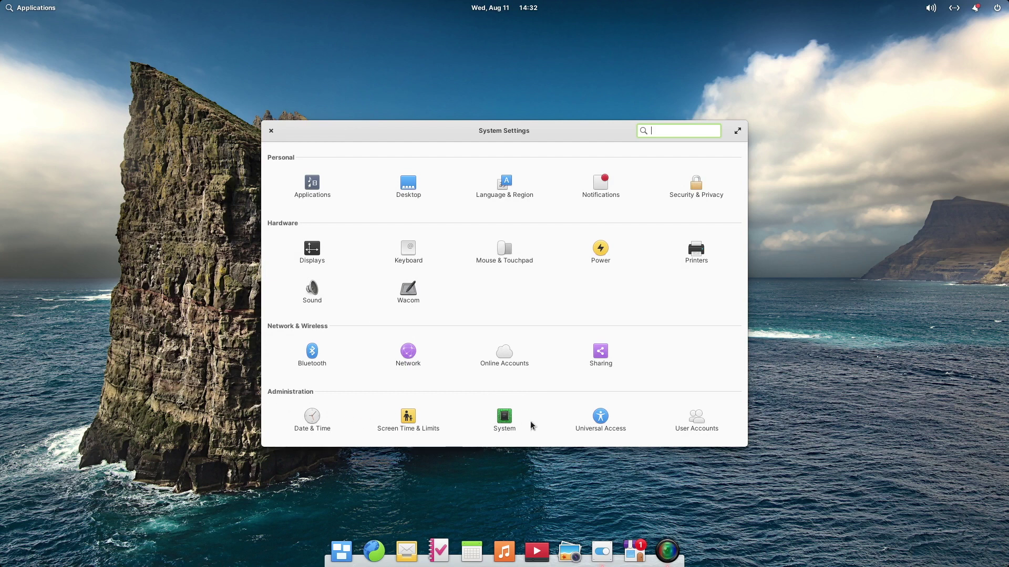
{"action": "left_click", "coordinate": [505, 418]}
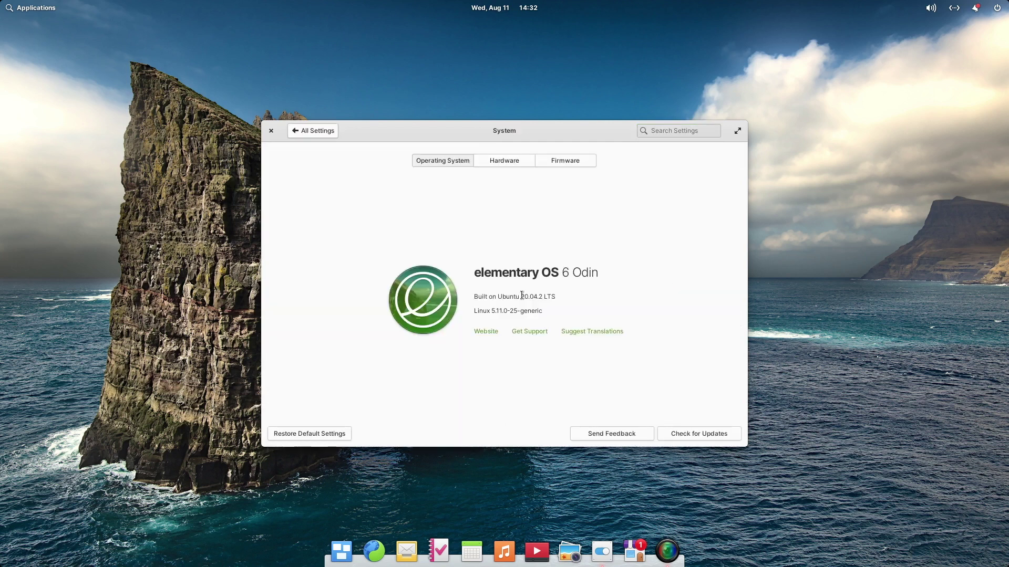
{"action": "left_click", "coordinate": [516, 160]}
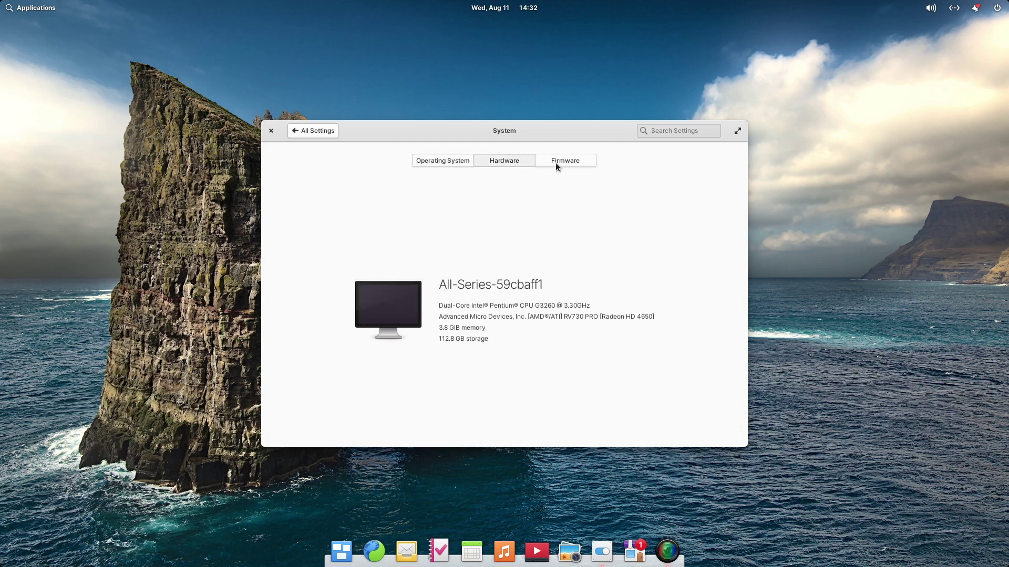
{"action": "left_click", "coordinate": [585, 160]}
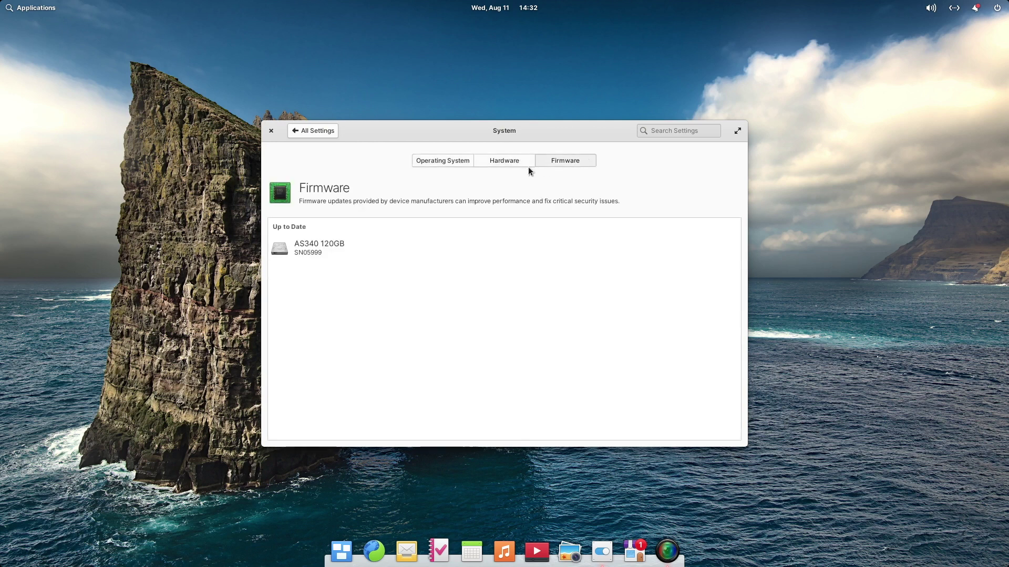
{"action": "left_click", "coordinate": [443, 163]}
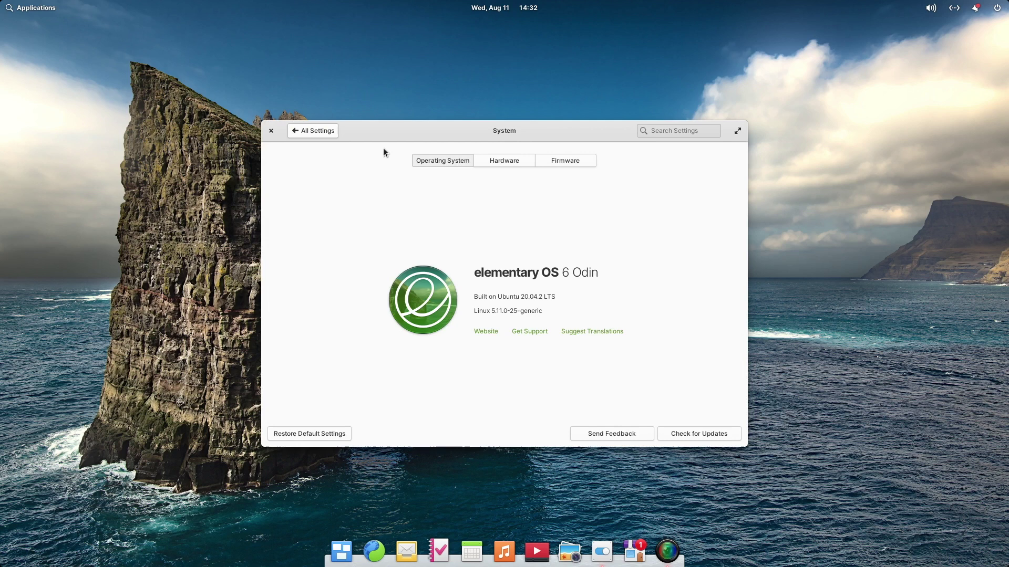
{"action": "left_click", "coordinate": [330, 131]}
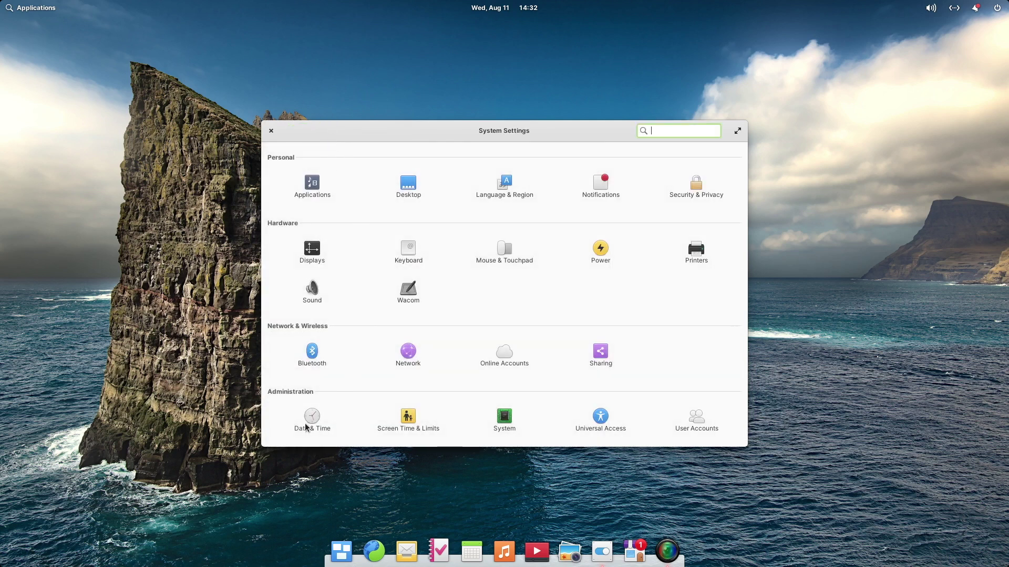
View the Date & Time settings and close System Settings
{"action": "left_click", "coordinate": [306, 427]}
{"action": "left_click", "coordinate": [330, 130]}
{"action": "left_click", "coordinate": [271, 130]}
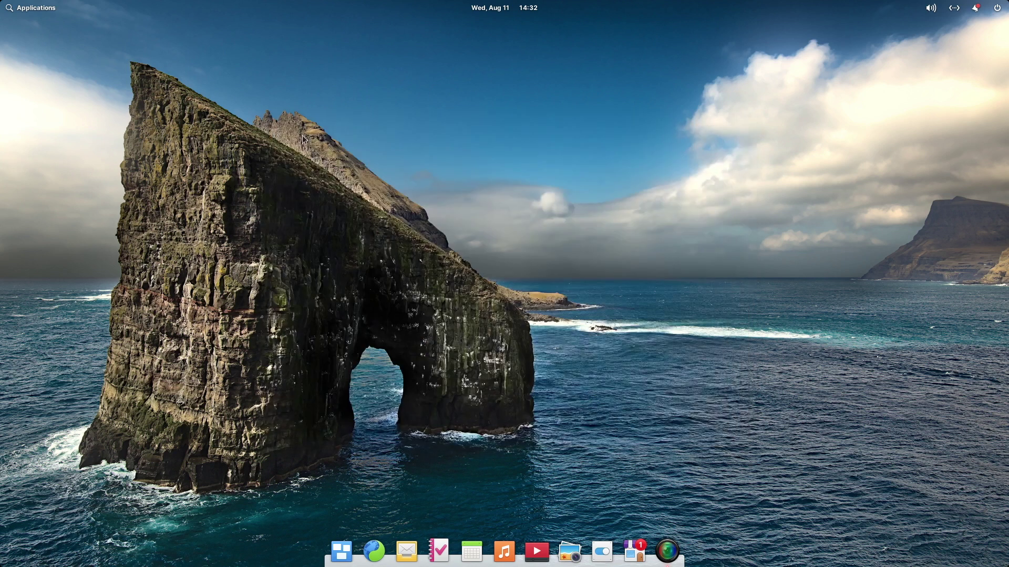
Try the snowy peaks, wooden deck and black-and-white hill wallpapers from the desktop's wallpaper settings, and set the night-time mountain wallpaper
{"action": "right_click", "coordinate": [325, 135]}
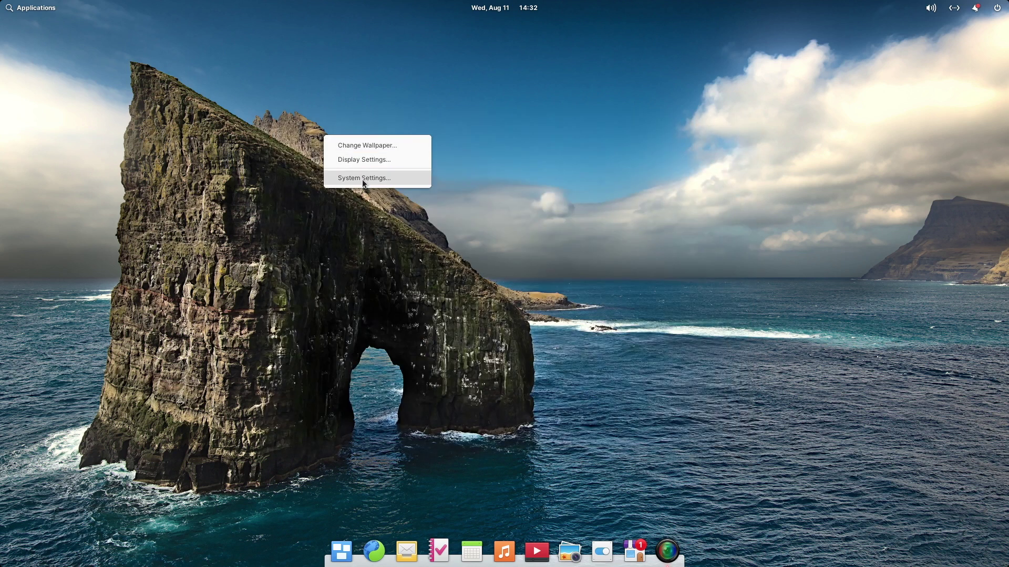
{"action": "left_click", "coordinate": [370, 146]}
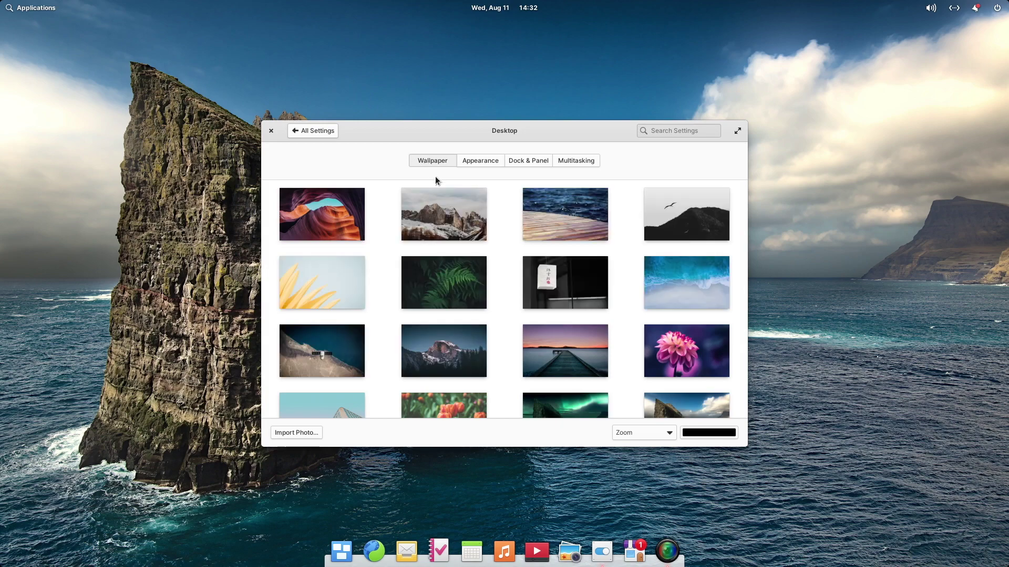
{"action": "left_click", "coordinate": [459, 222]}
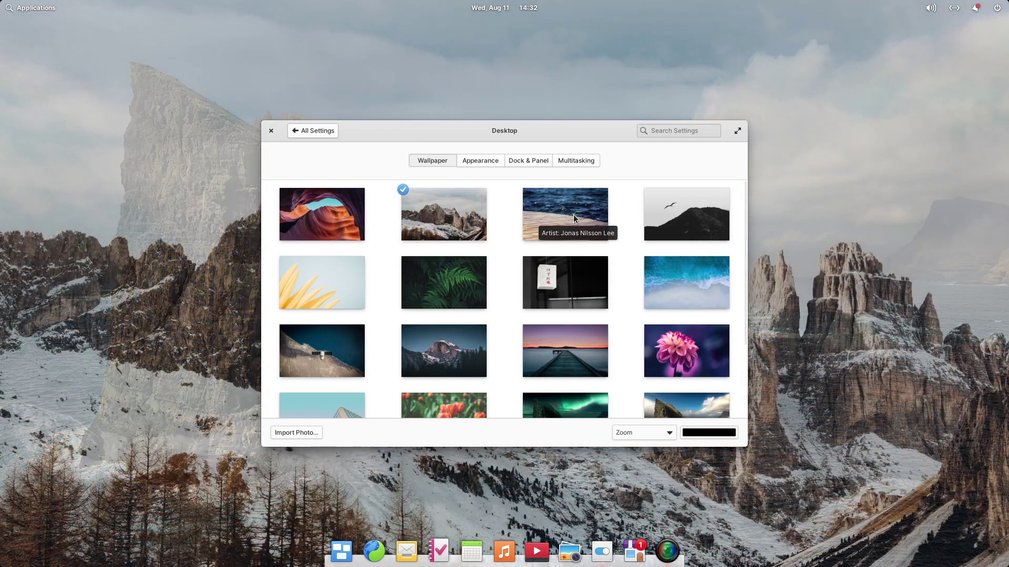
{"action": "left_click", "coordinate": [574, 218]}
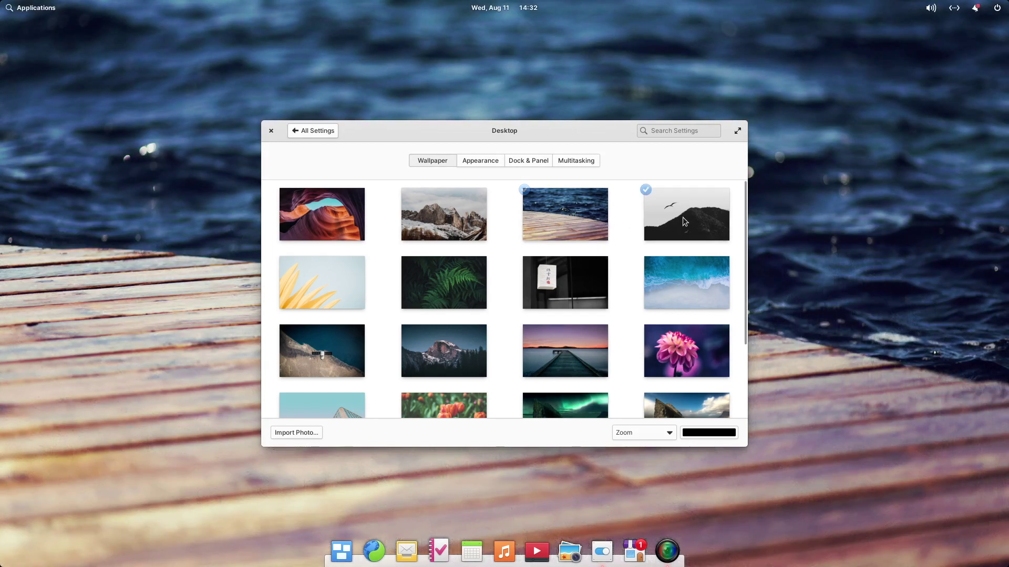
{"action": "left_click", "coordinate": [683, 217]}
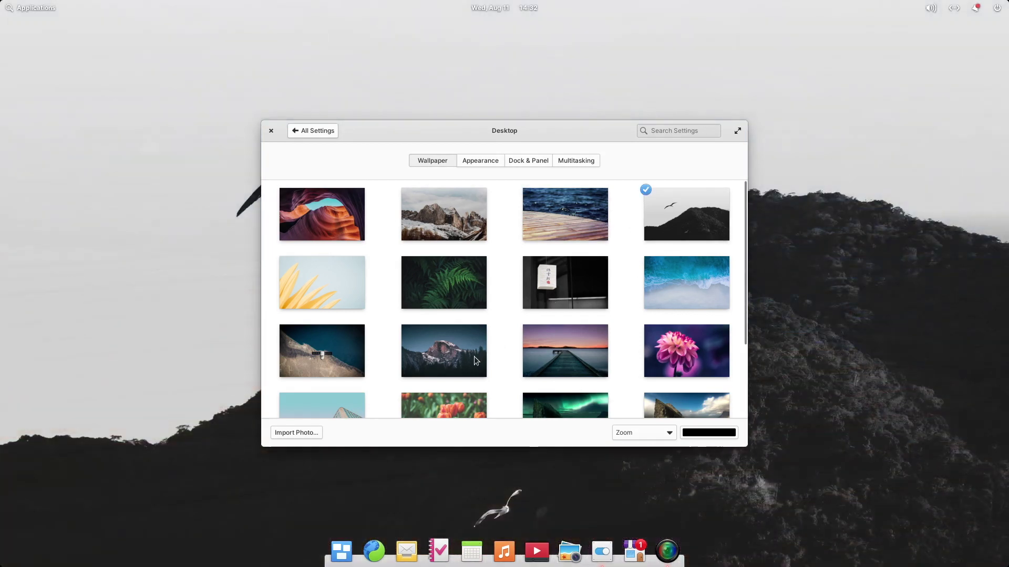
{"action": "left_click", "coordinate": [474, 356]}
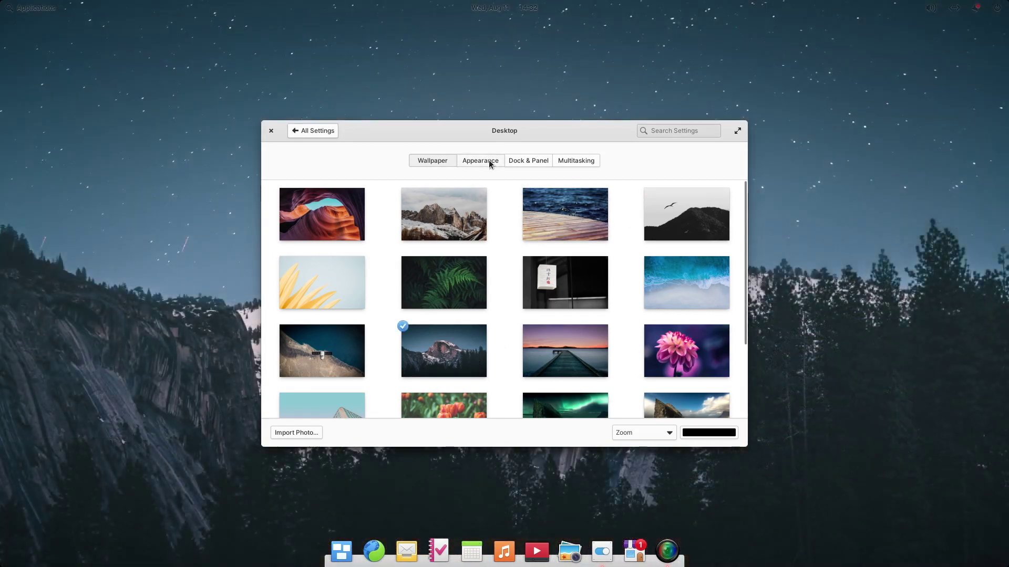
Switch the desktop appearance to the Dark style
{"action": "left_click", "coordinate": [489, 163]}
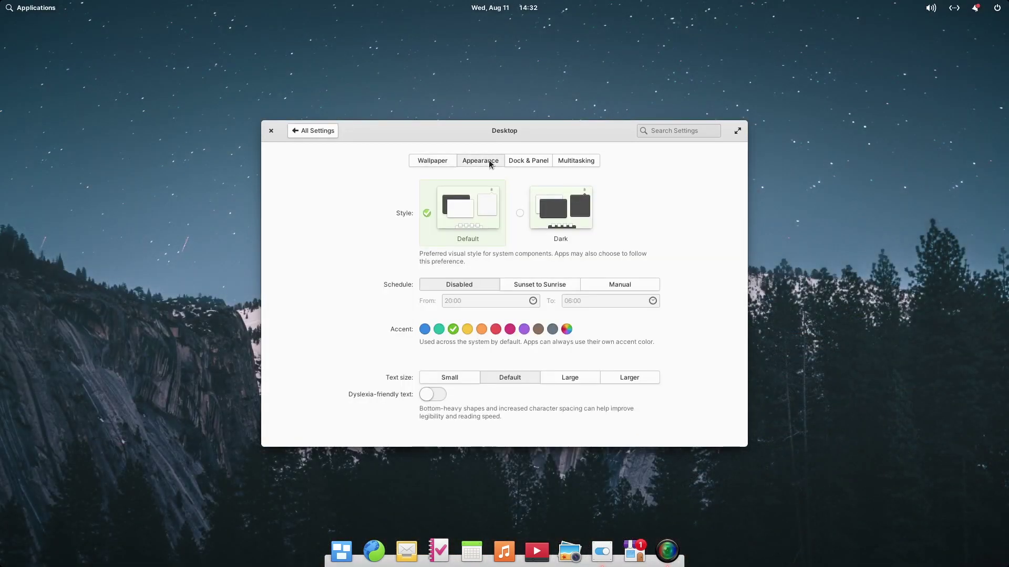
{"action": "left_click", "coordinate": [520, 214]}
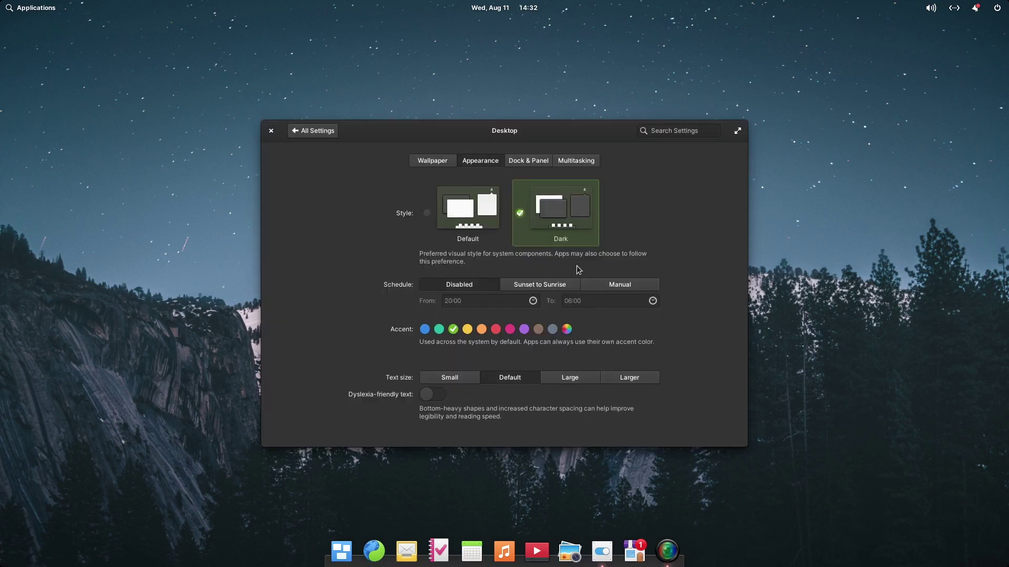
Try the Small, Large and Larger text sizes and set the text size back to Default
{"action": "left_click", "coordinate": [456, 378]}
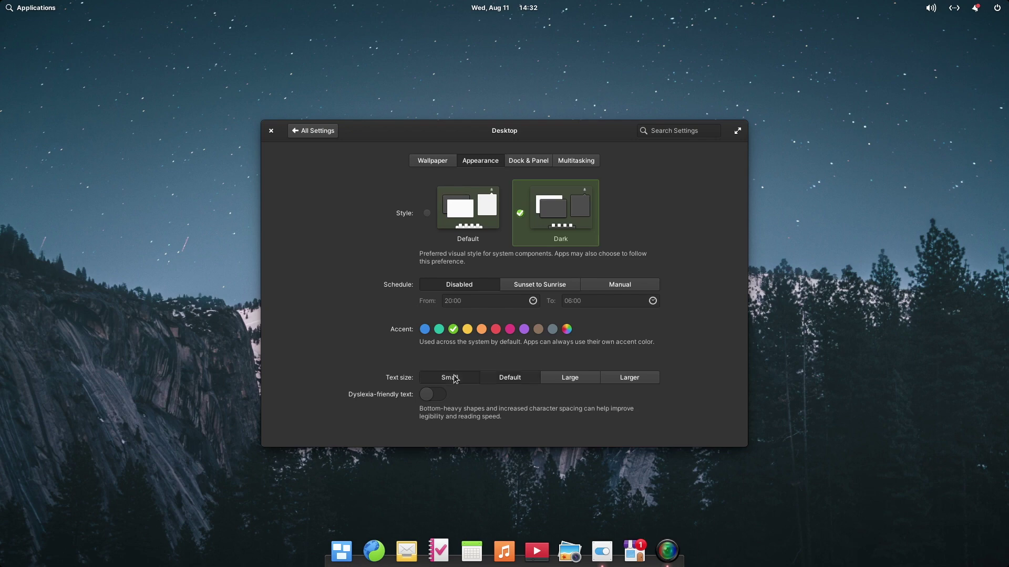
{"action": "left_click", "coordinate": [505, 359]}
{"action": "left_click", "coordinate": [570, 377]}
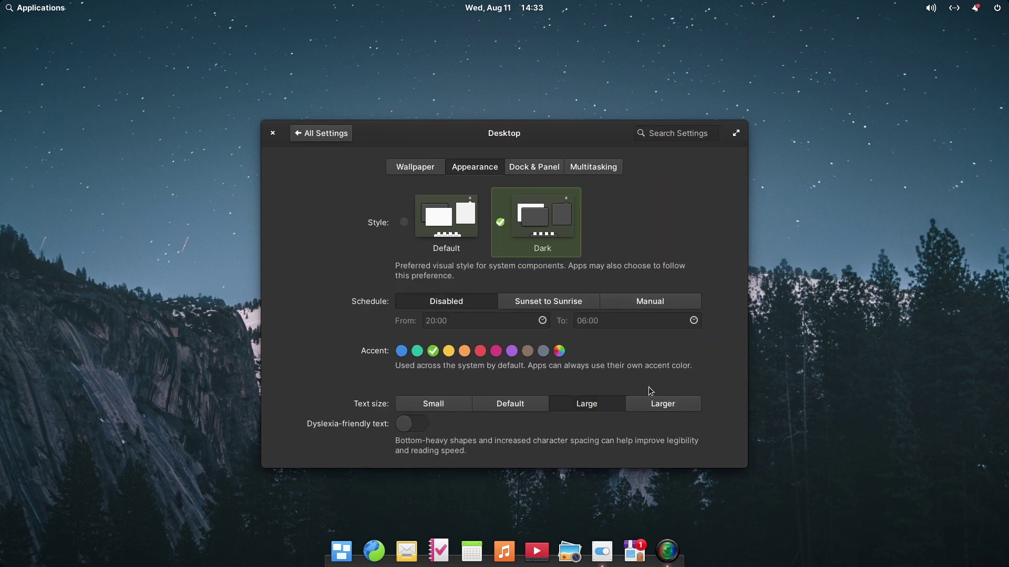
{"action": "left_click", "coordinate": [662, 406]}
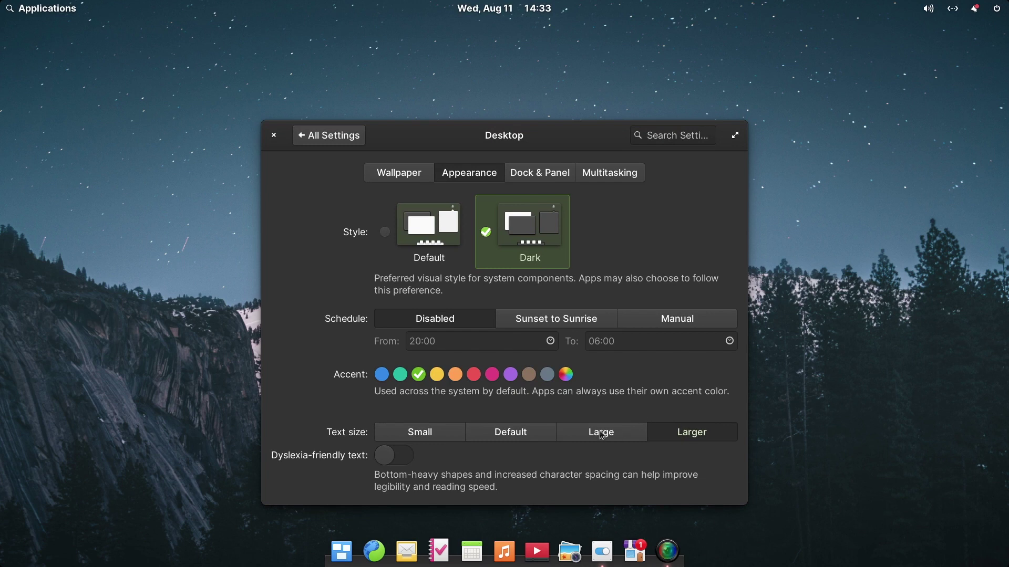
{"action": "left_click", "coordinate": [603, 436]}
{"action": "left_click", "coordinate": [509, 406]}
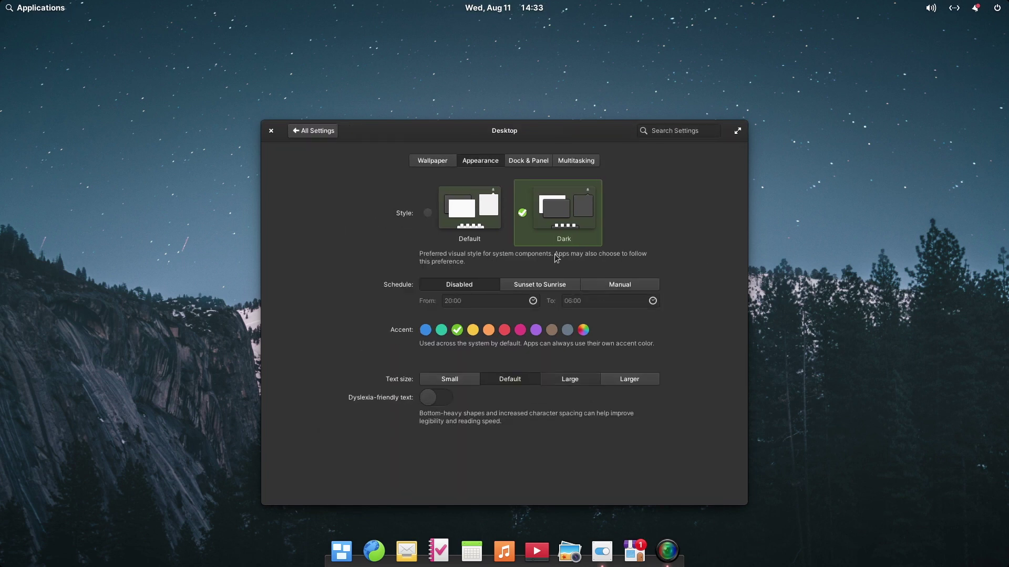
Try the small and default dock icon sizes and set the dock to the largest icon size
{"action": "left_click", "coordinate": [533, 161]}
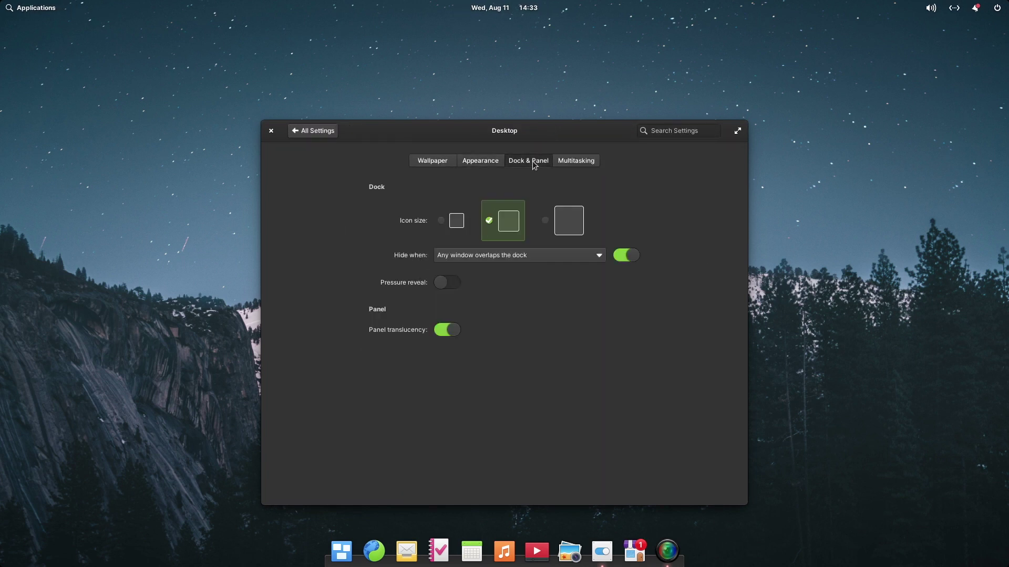
{"action": "left_click", "coordinate": [441, 222]}
{"action": "left_click", "coordinate": [492, 225]}
{"action": "left_click", "coordinate": [545, 220]}
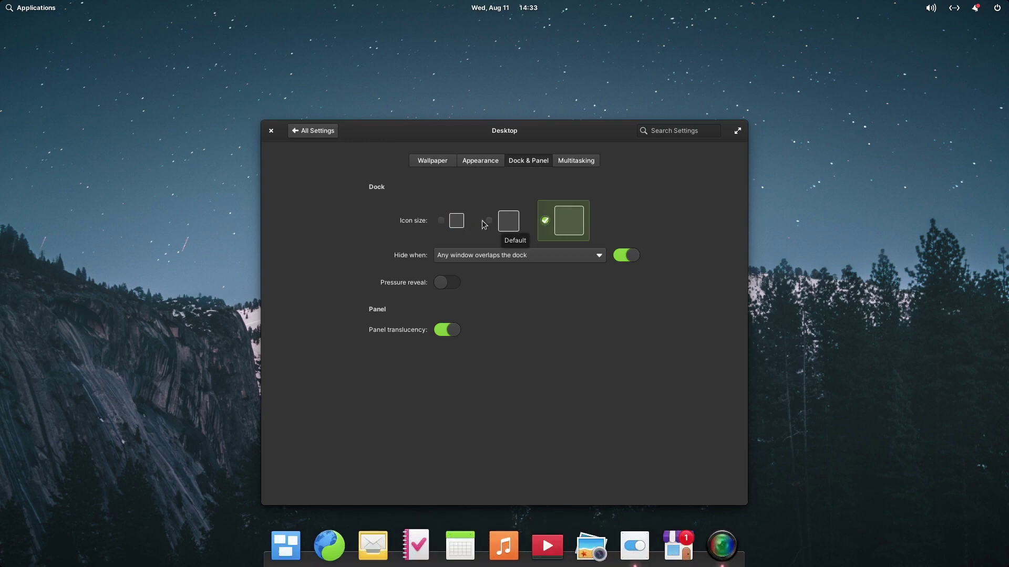
Look over the desktop's Multitasking settings and return to the overview of all settings
{"action": "left_click", "coordinate": [575, 161]}
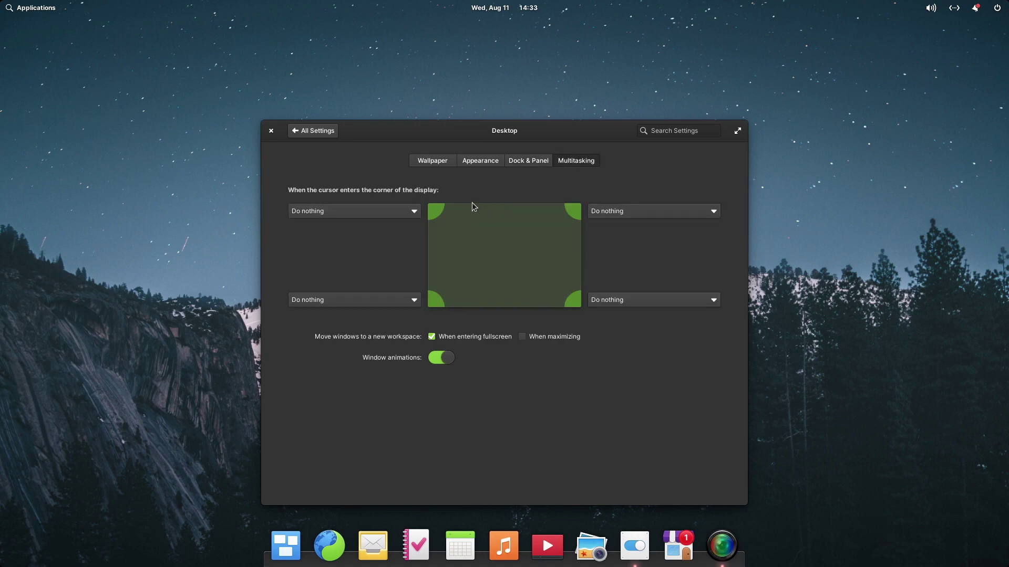
{"action": "left_click", "coordinate": [429, 164]}
{"action": "left_click", "coordinate": [317, 131]}
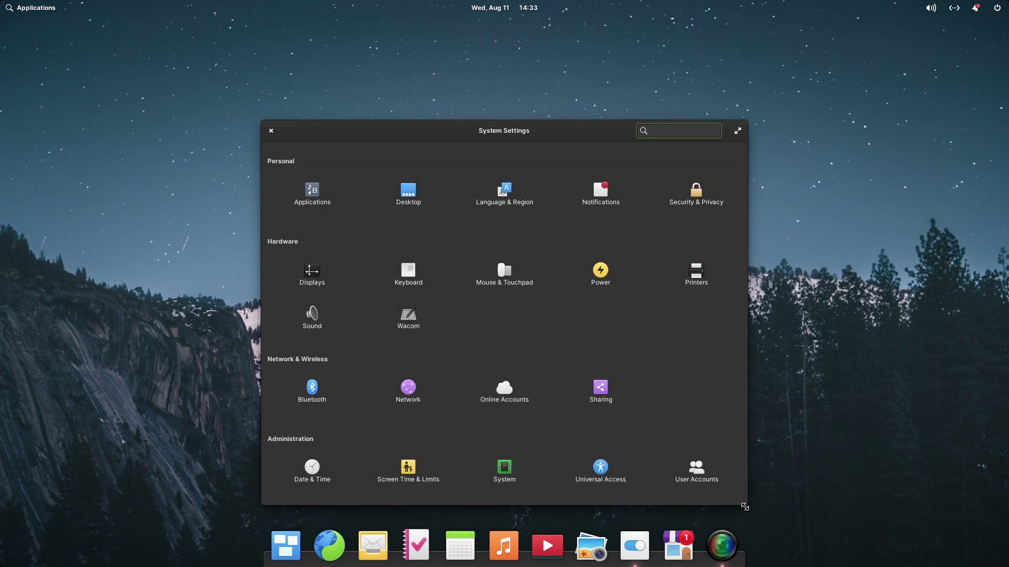
Shrink the System Settings window to its smallest size
{"action": "left_click_drag", "start_coordinate": [744, 507], "coordinate": [456, 312]}
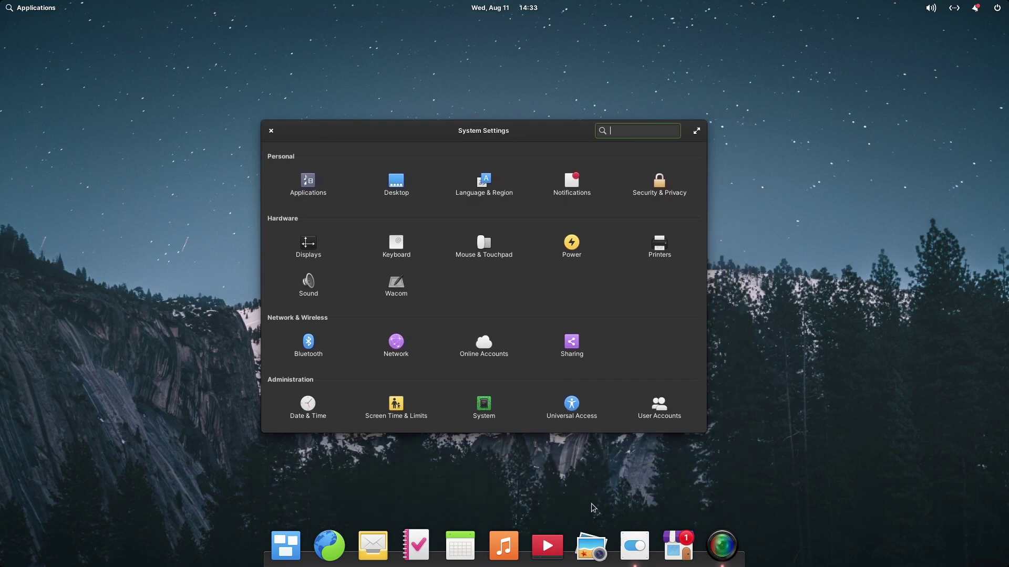
{"action": "left_click", "coordinate": [633, 546]}
{"action": "left_click", "coordinate": [633, 545]}
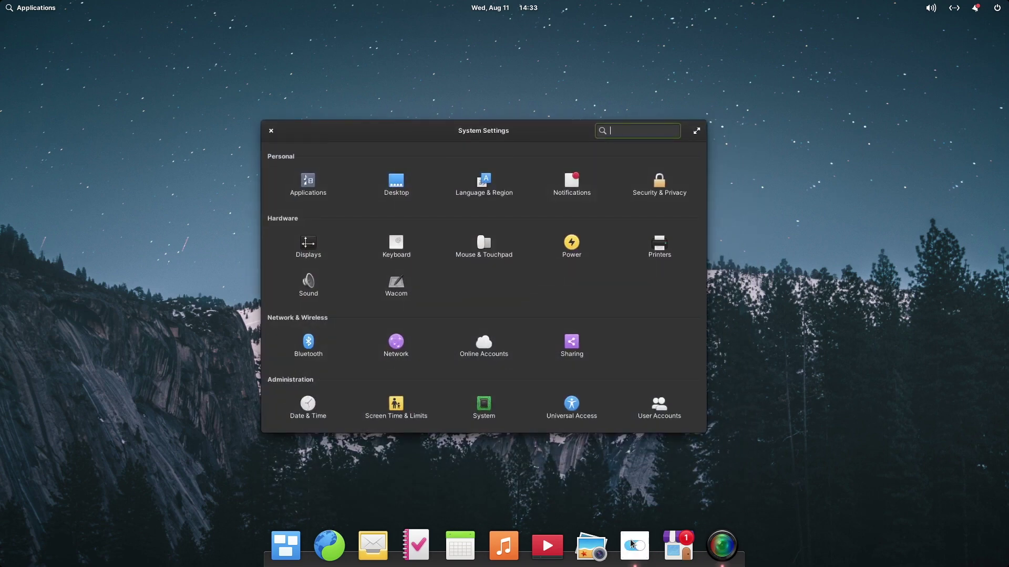
Open AppCenter and install the Operating System Updates listed among the installed apps
{"action": "left_click", "coordinate": [678, 545]}
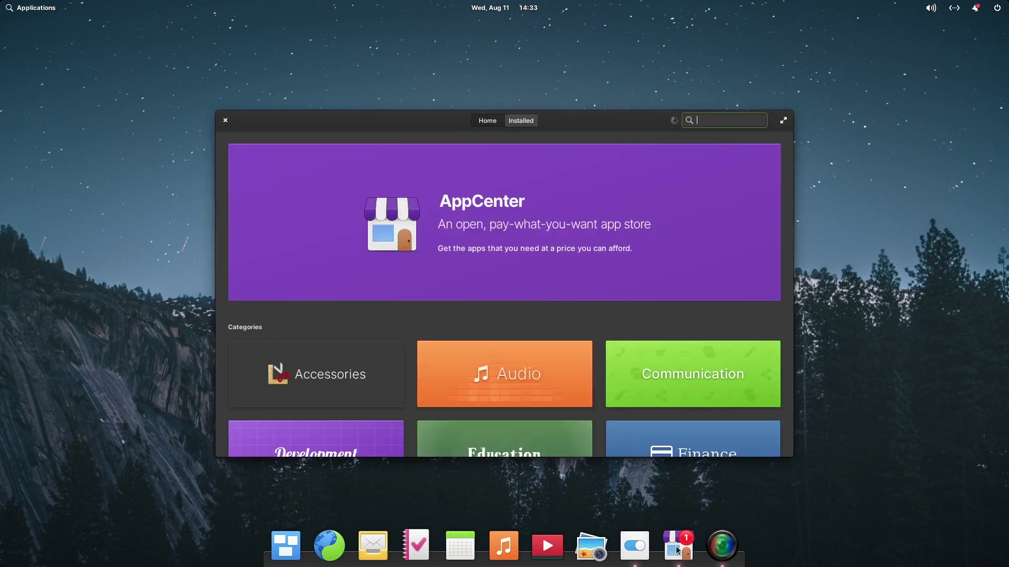
{"action": "left_click", "coordinate": [521, 121]}
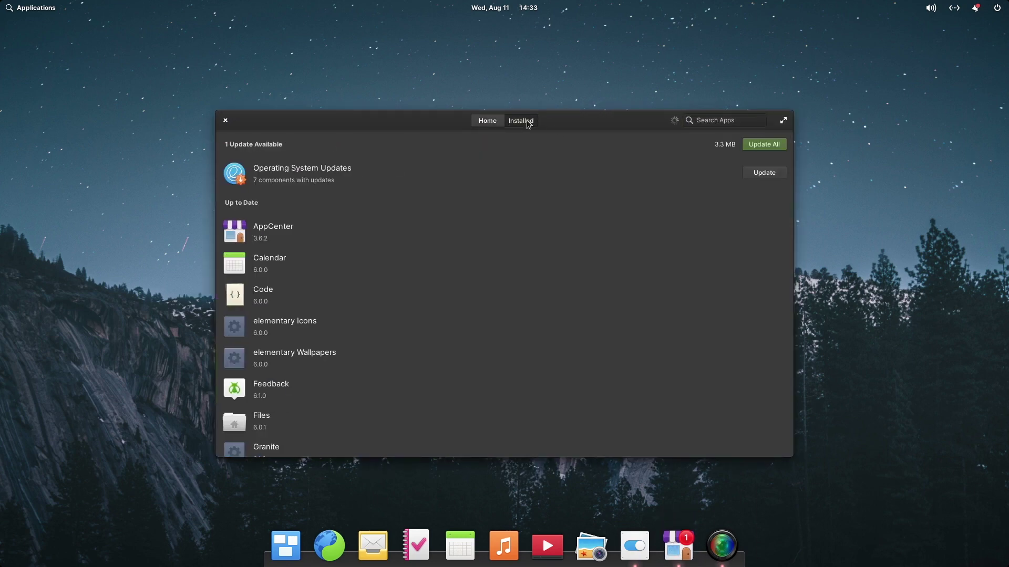
{"action": "left_click", "coordinate": [344, 183]}
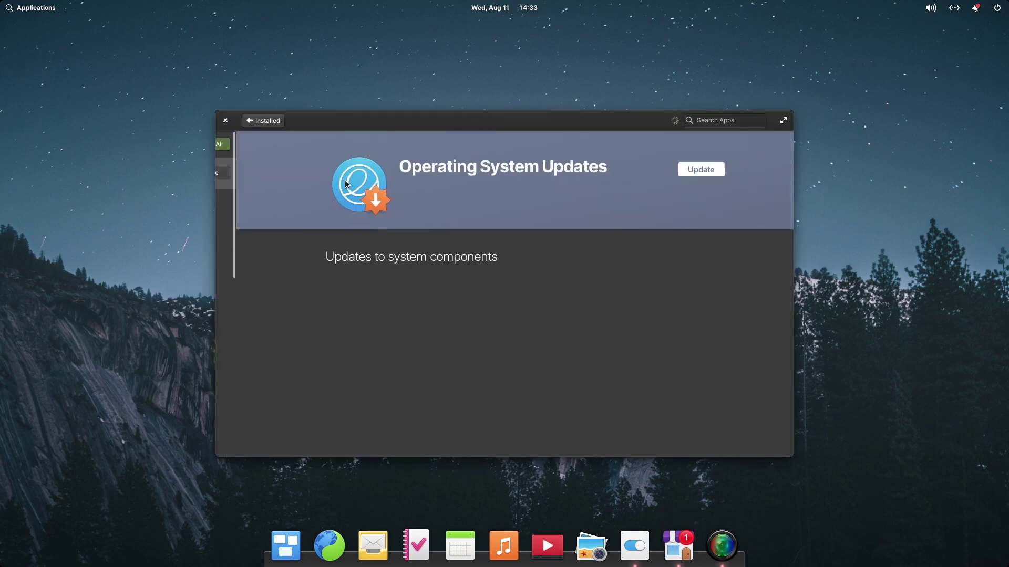
{"action": "left_click", "coordinate": [684, 171]}
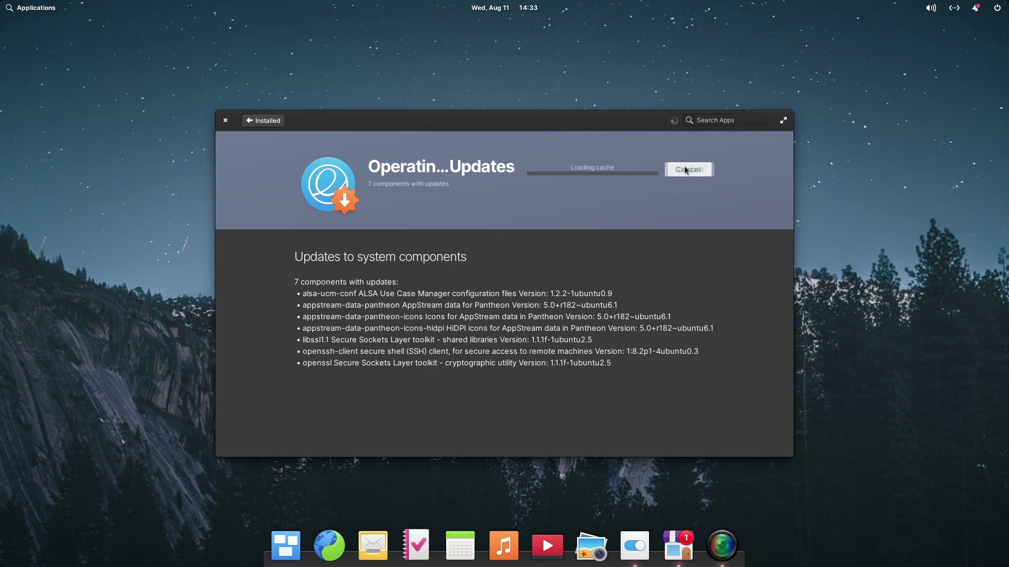
Try AppCenter maximized and back at normal size, and close both AppCenter and System Settings
{"action": "double_click", "coordinate": [581, 117]}
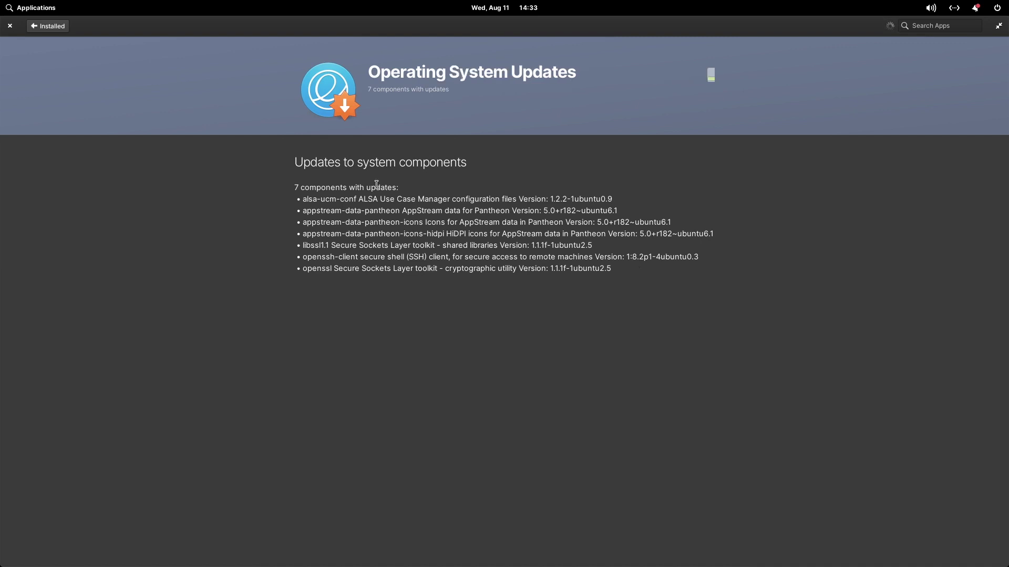
{"action": "double_click", "coordinate": [159, 26]}
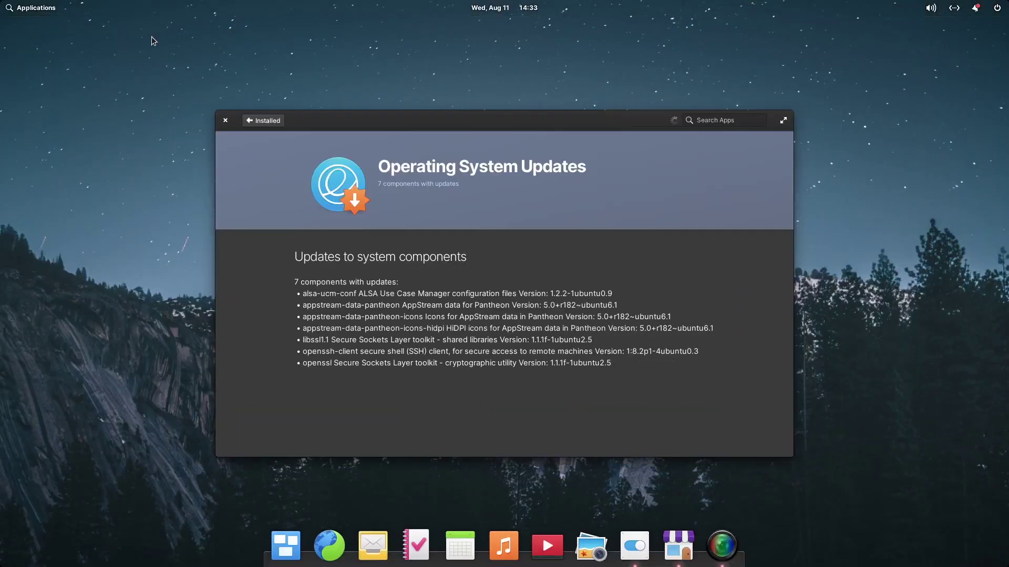
{"action": "left_click", "coordinate": [226, 121]}
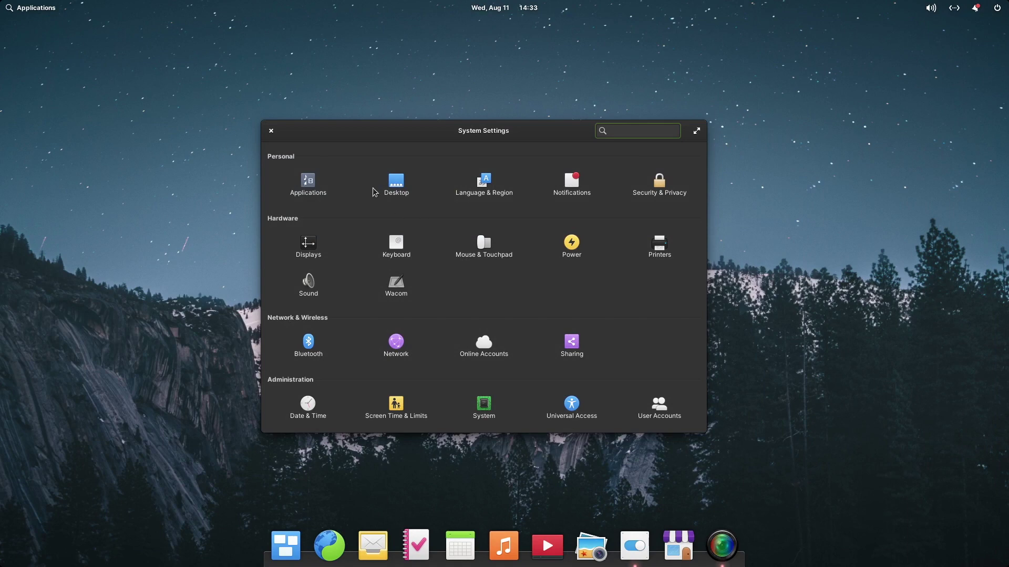
{"action": "left_click", "coordinate": [272, 131]}
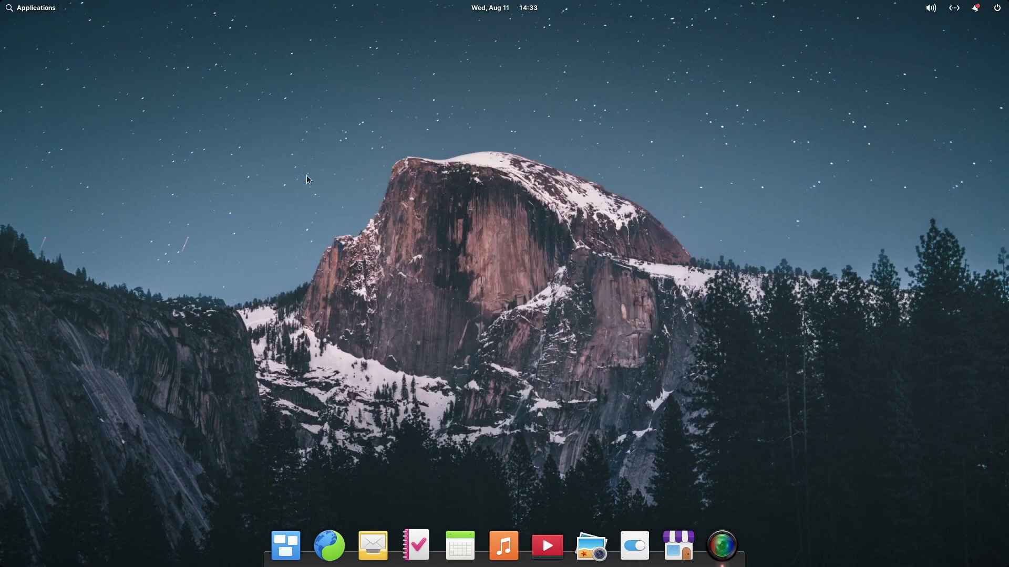
Open the web browser, view its list of open tabs, and try to replace the itsfoss.com tab with a blank one
{"action": "left_click", "coordinate": [339, 528]}
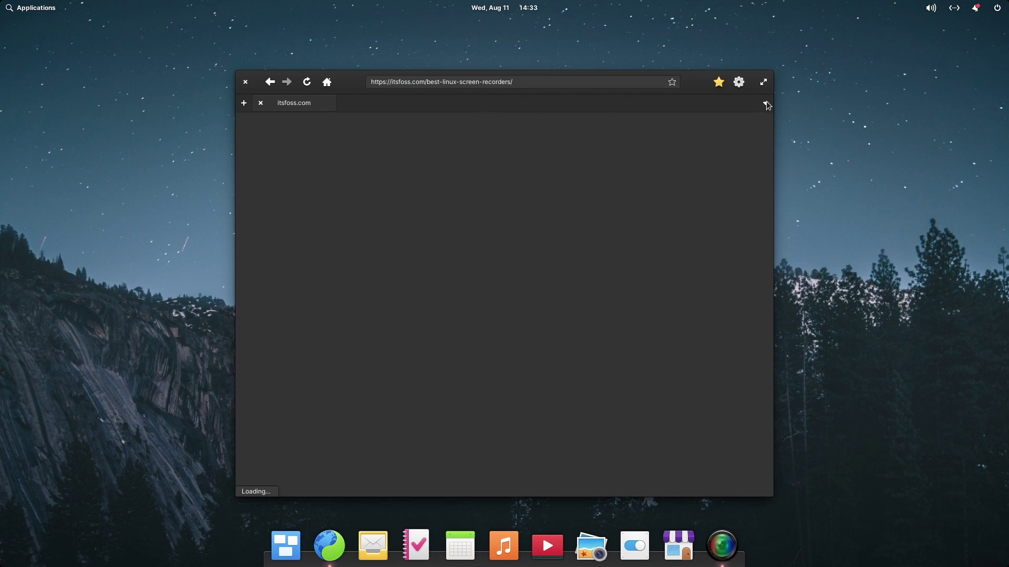
{"action": "left_click", "coordinate": [765, 104]}
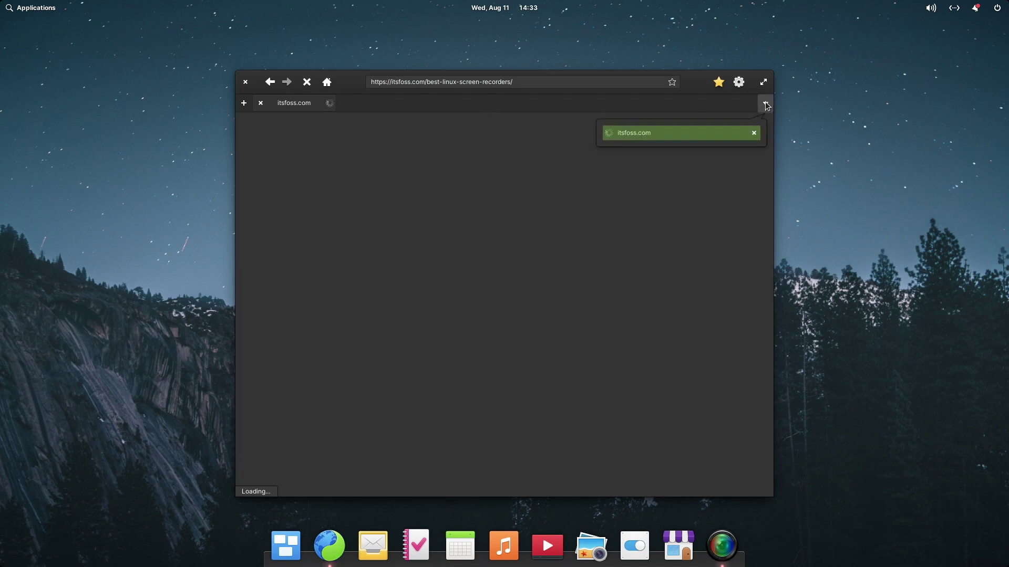
{"action": "left_click", "coordinate": [261, 106]}
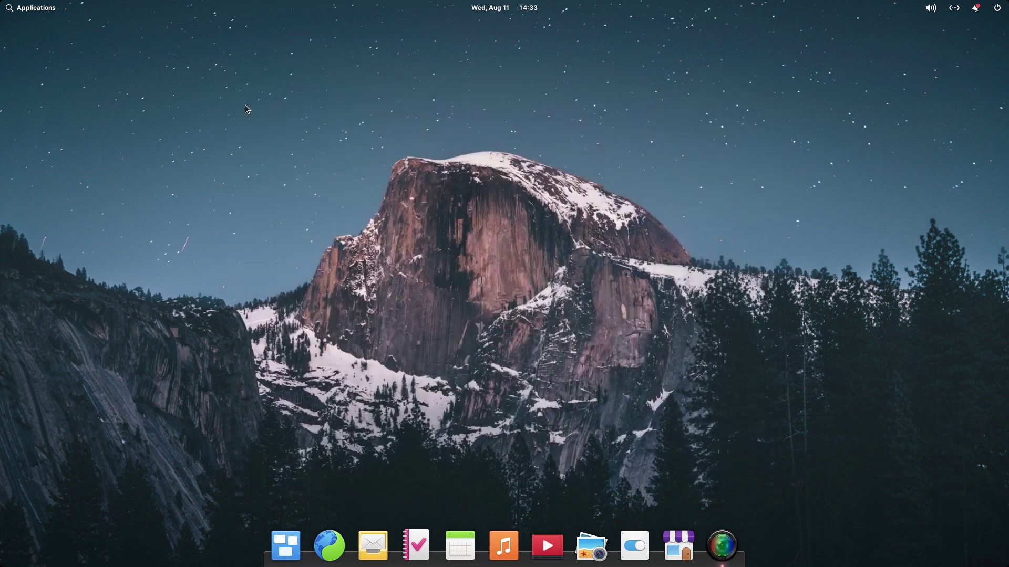
{"action": "left_click", "coordinate": [334, 545]}
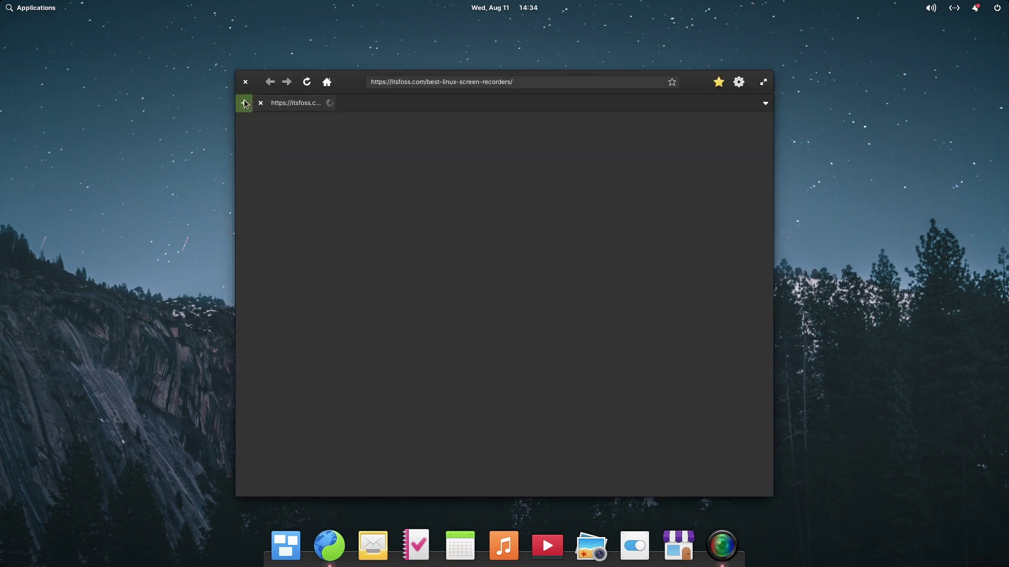
{"action": "left_click", "coordinate": [245, 104]}
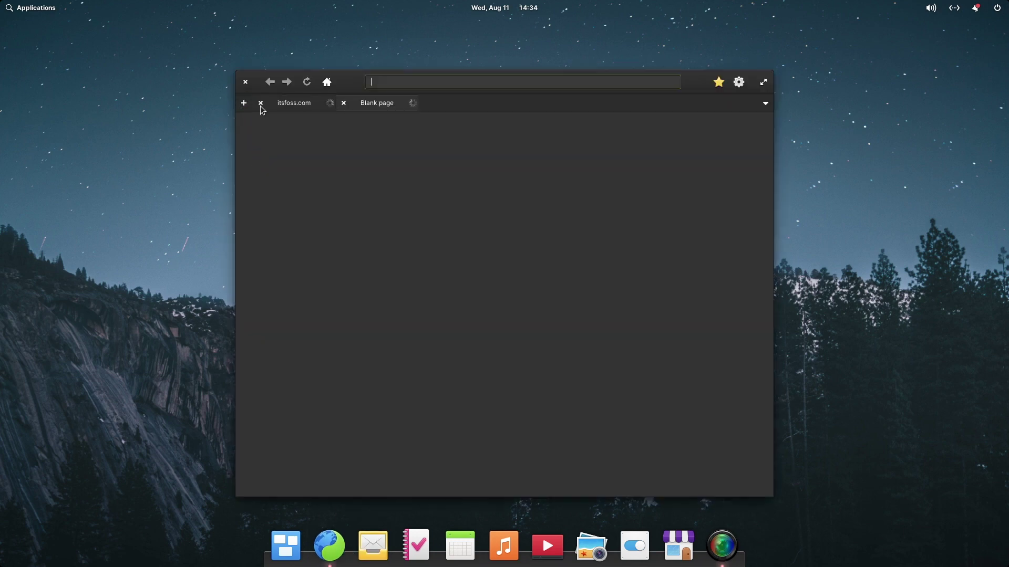
{"action": "left_click", "coordinate": [262, 106]}
{"action": "left_click", "coordinate": [261, 104]}
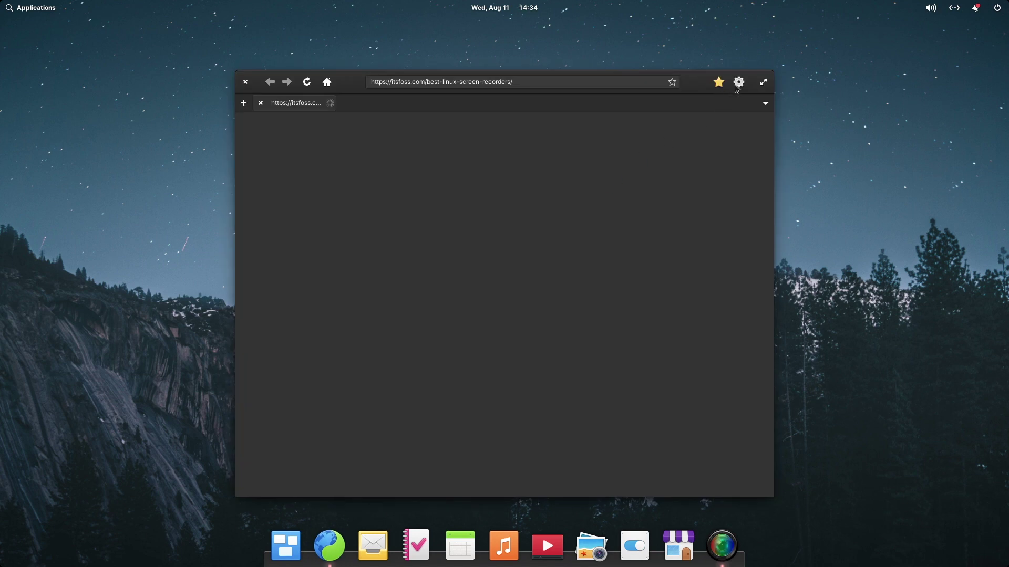
Open a new browser tab and close the itsfoss.com screen recorders article tab
{"action": "left_click", "coordinate": [738, 83]}
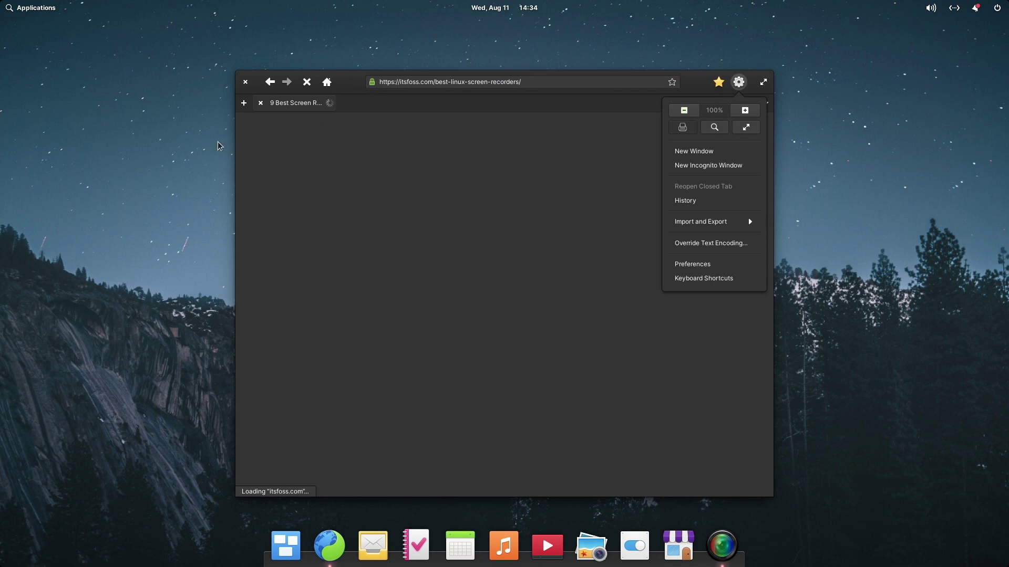
{"action": "left_click", "coordinate": [242, 104]}
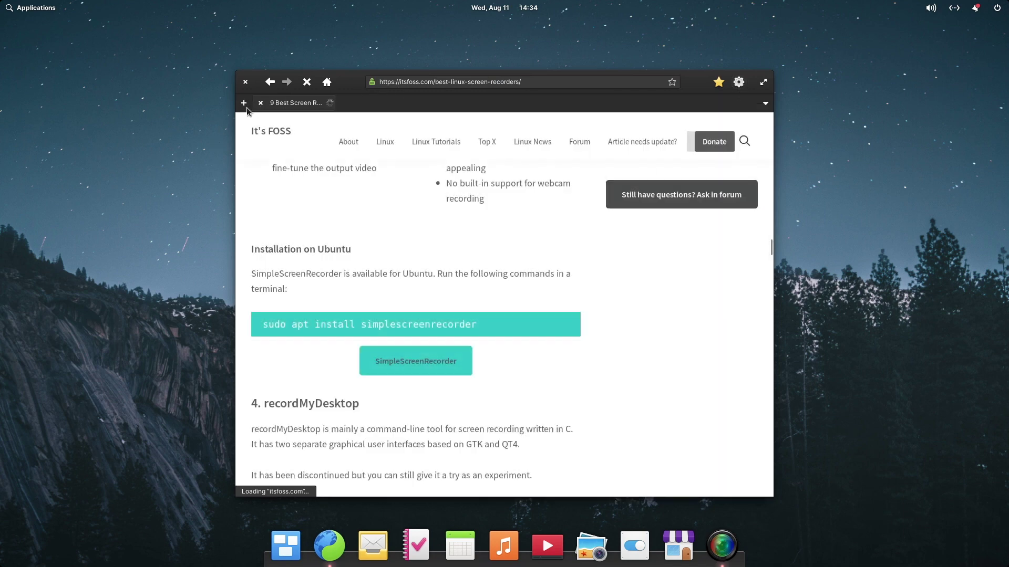
{"action": "left_click", "coordinate": [242, 104]}
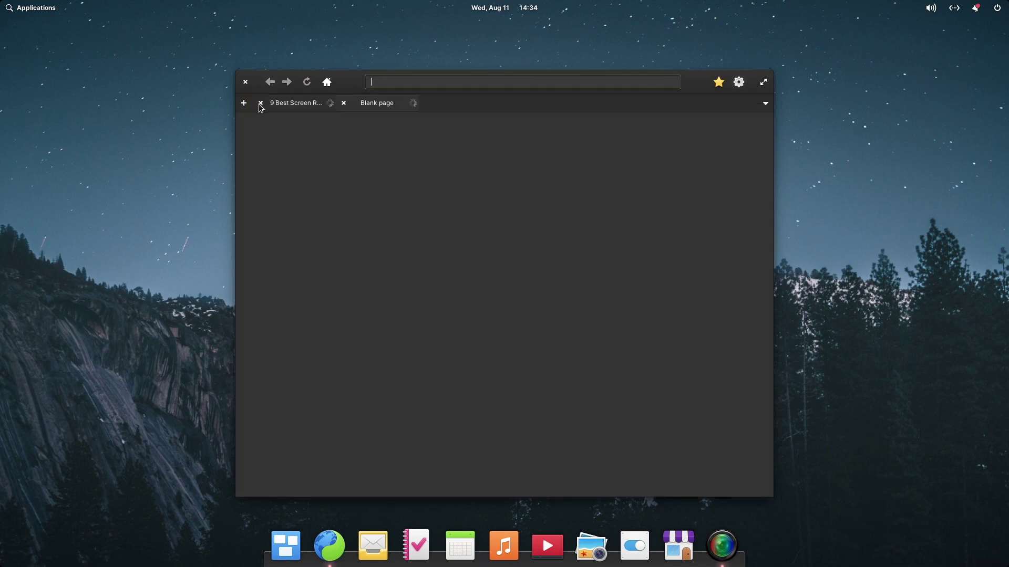
{"action": "left_click", "coordinate": [260, 104]}
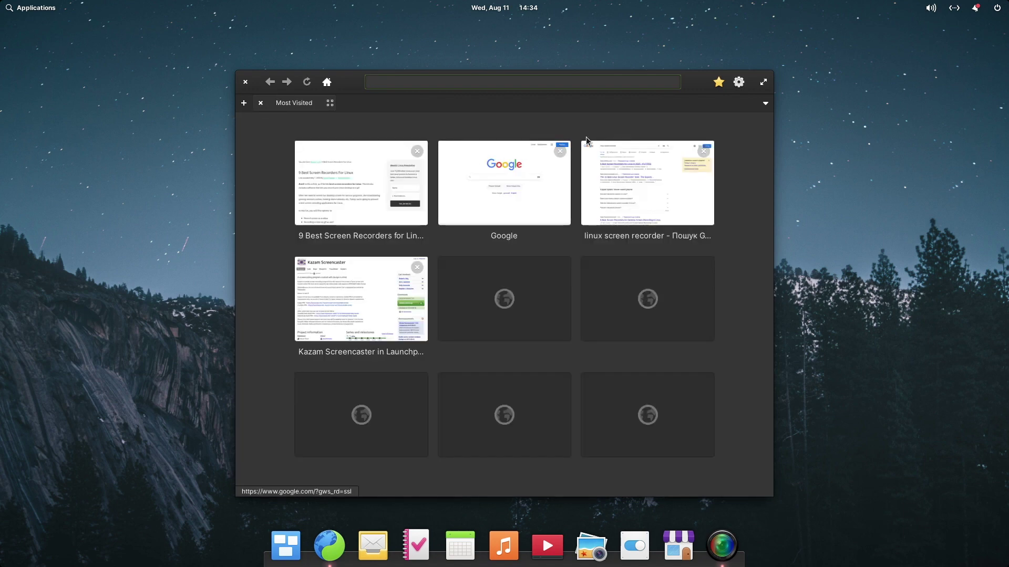
Remove the linux screen recorder search, 9 Best Screen Recorders and Kazam Screencaster entries from the Most Visited page
{"action": "left_click", "coordinate": [704, 152]}
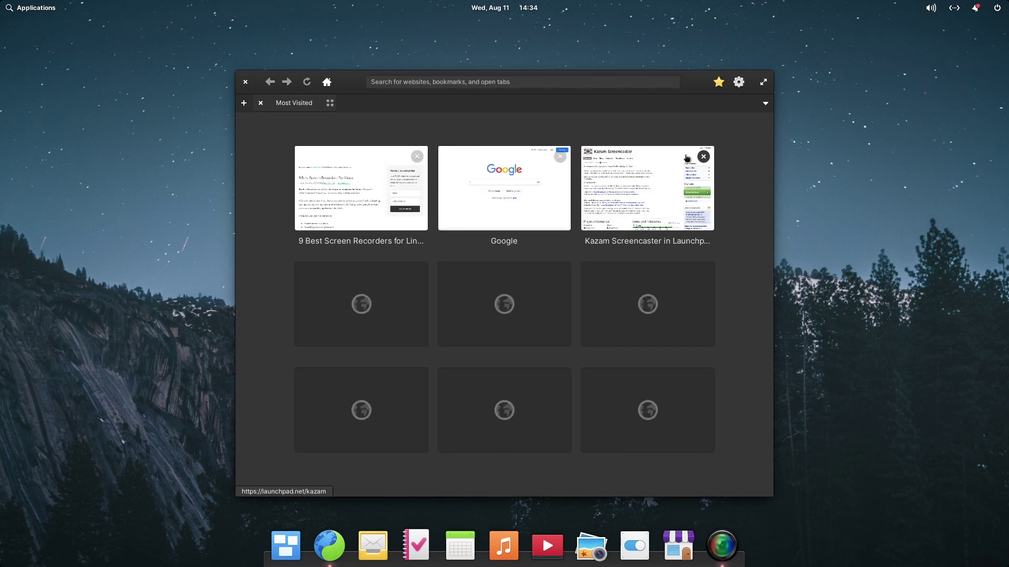
{"action": "left_click", "coordinate": [417, 156]}
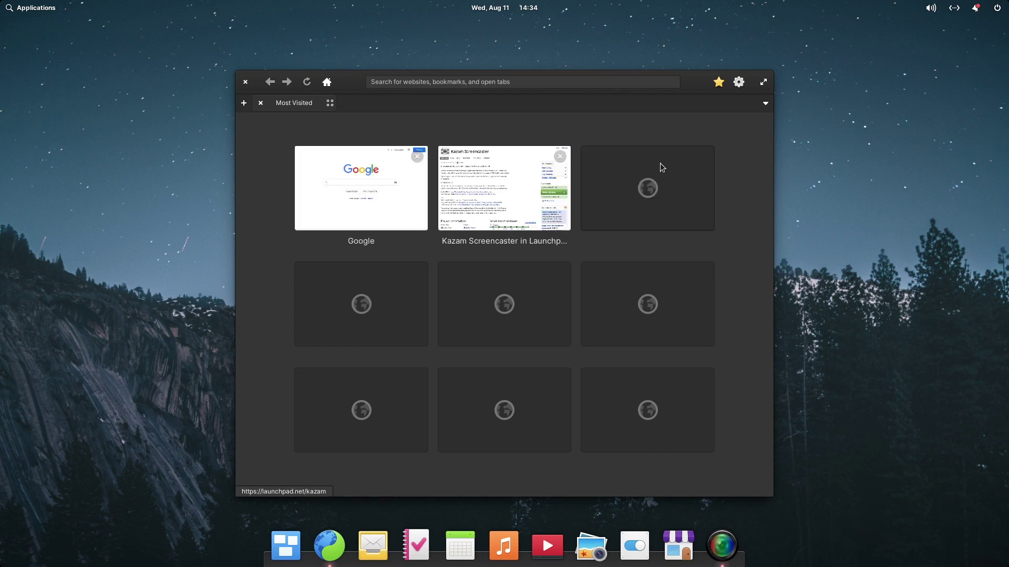
{"action": "left_click", "coordinate": [560, 157]}
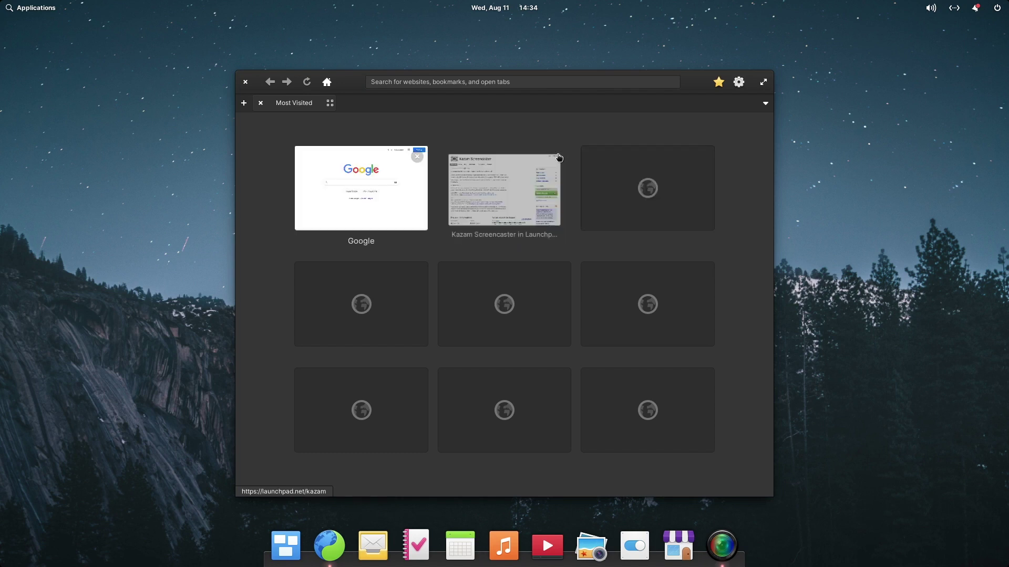
Look through the General, Privacy, Appearance and Sync sections of the browser preferences and close them
{"action": "left_click", "coordinate": [740, 85]}
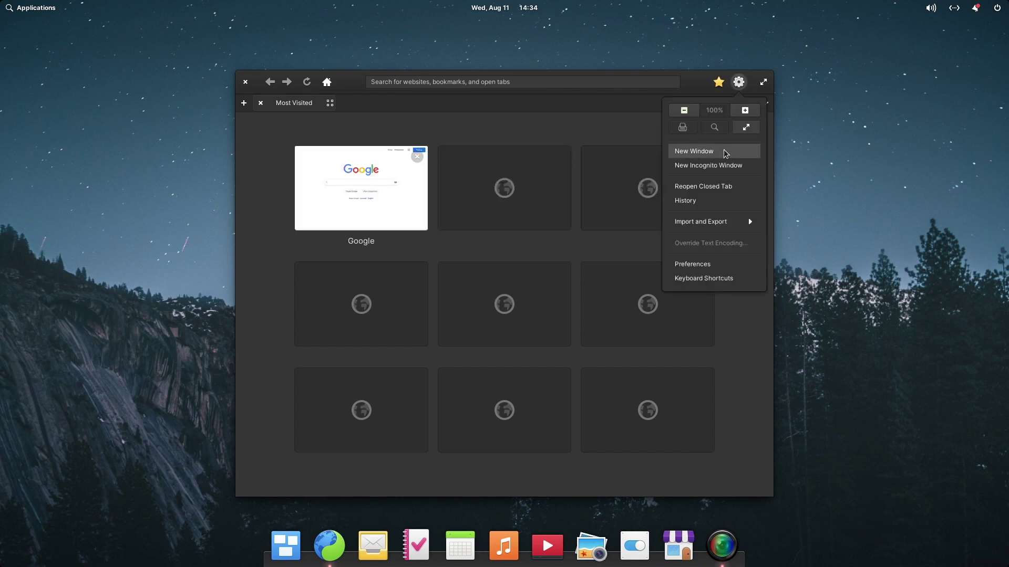
{"action": "left_click", "coordinate": [700, 264]}
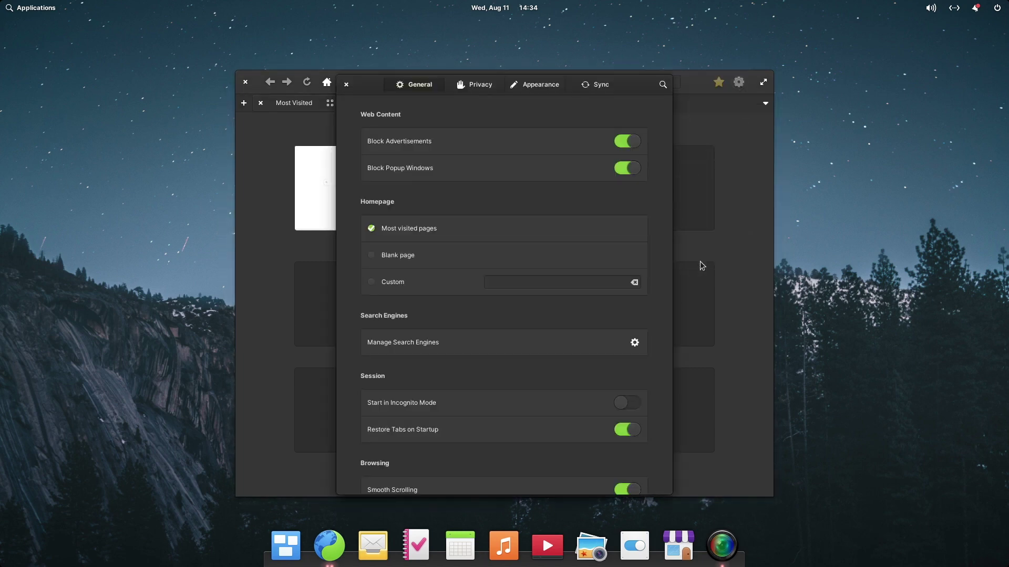
{"action": "scroll", "coordinate": [553, 239], "scroll_direction": "down", "scroll_amount": 5}
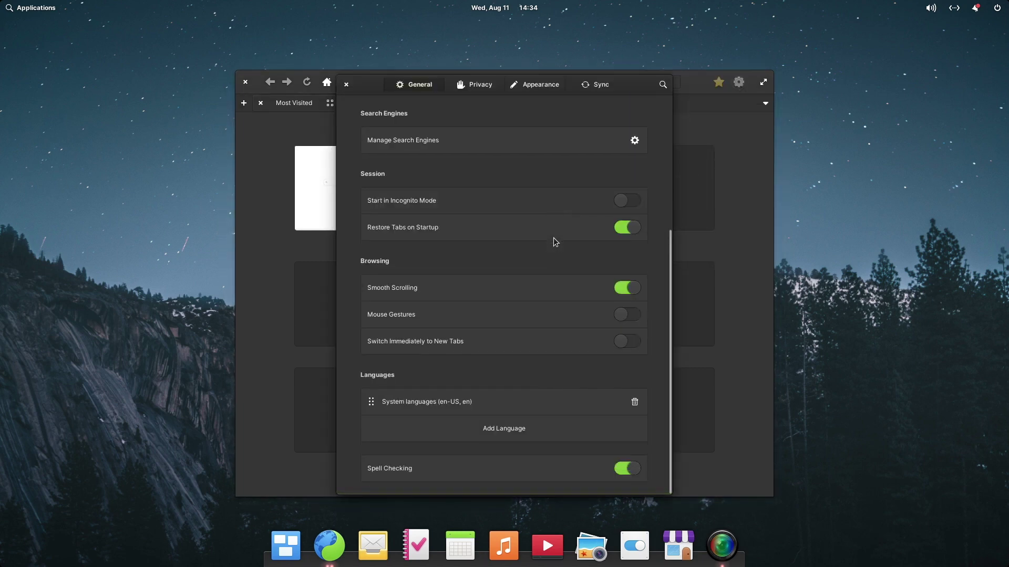
{"action": "scroll", "coordinate": [553, 241], "scroll_direction": "up", "scroll_amount": 5}
{"action": "left_click", "coordinate": [472, 87]}
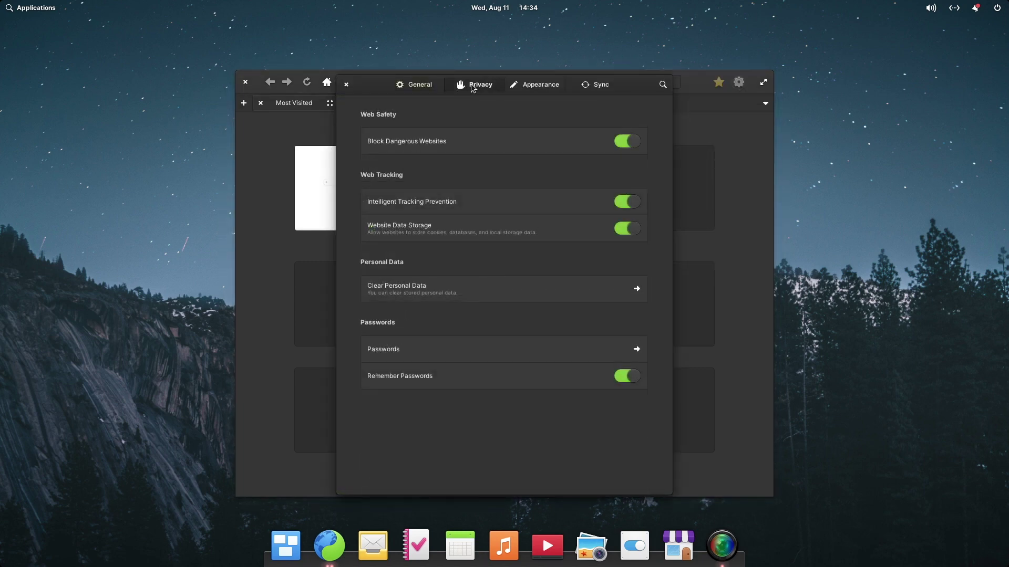
{"action": "left_click", "coordinate": [543, 86]}
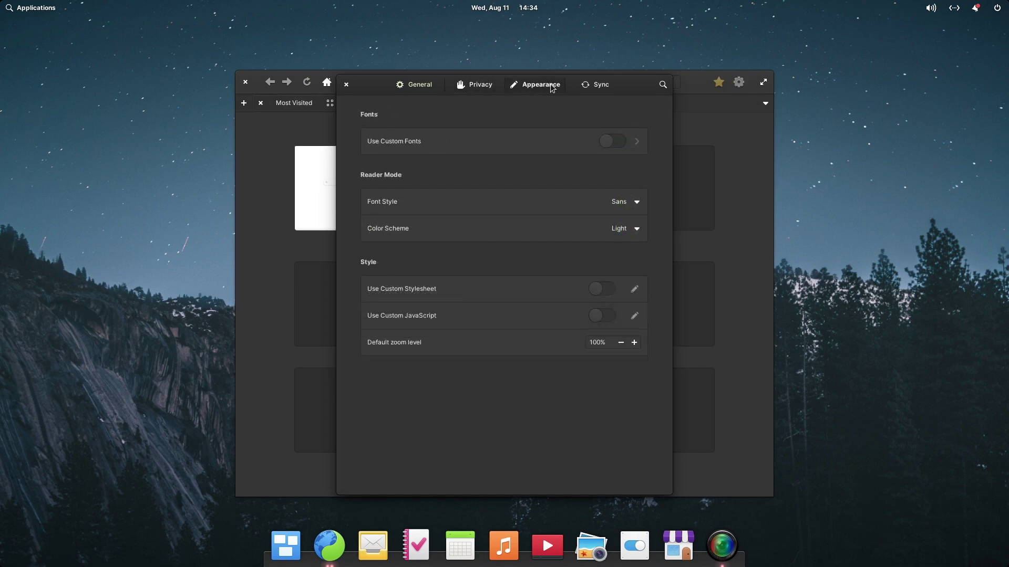
{"action": "left_click", "coordinate": [602, 85]}
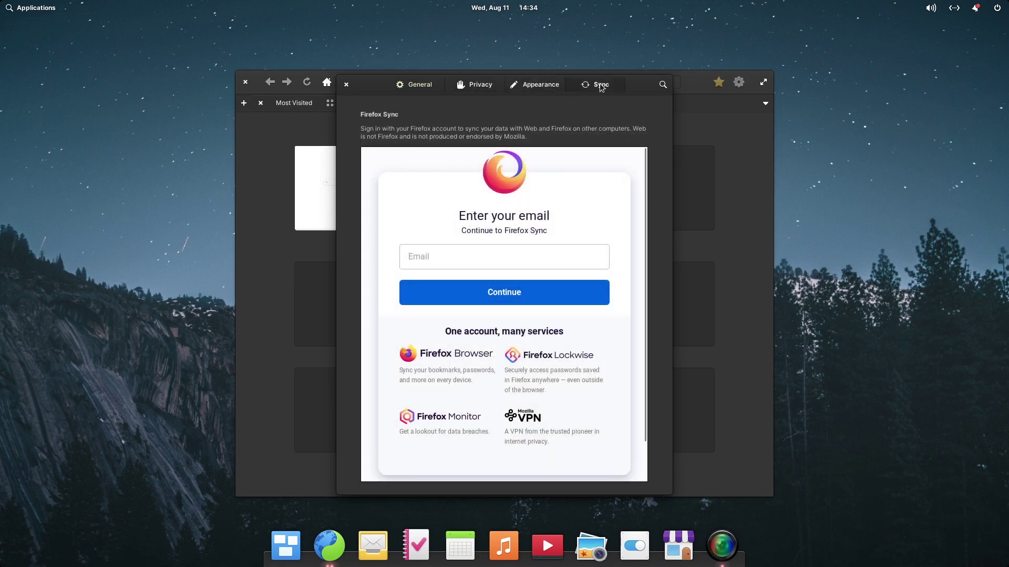
{"action": "left_click", "coordinate": [346, 85]}
Maximize the browser window, restore it to its normal size, and close the browser
{"action": "left_click", "coordinate": [764, 82]}
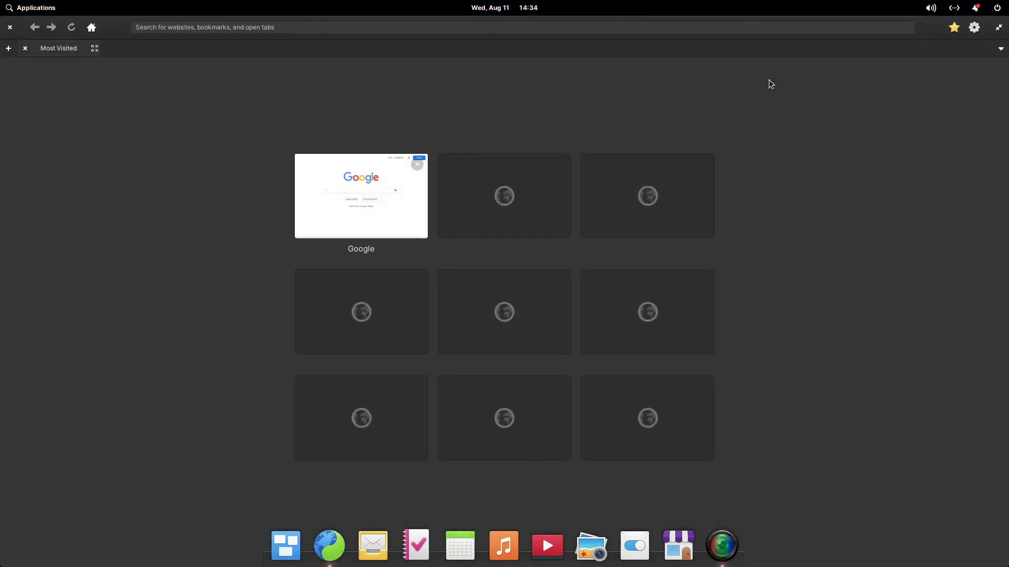
{"action": "left_click", "coordinate": [996, 30]}
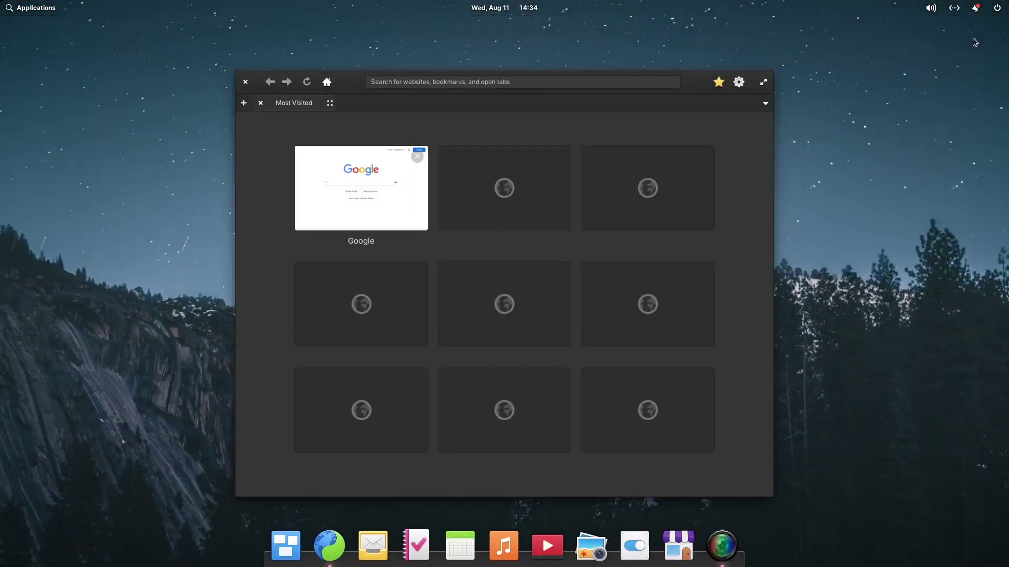
{"action": "left_click", "coordinate": [245, 82]}
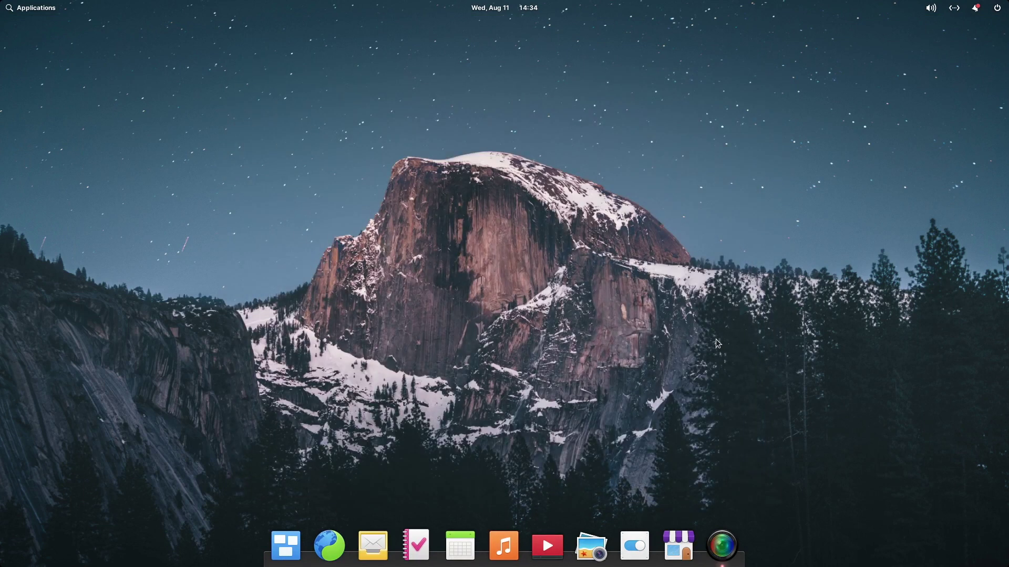
Show the multitasking view and switch to the empty second workspace
{"action": "left_click", "coordinate": [285, 537]}
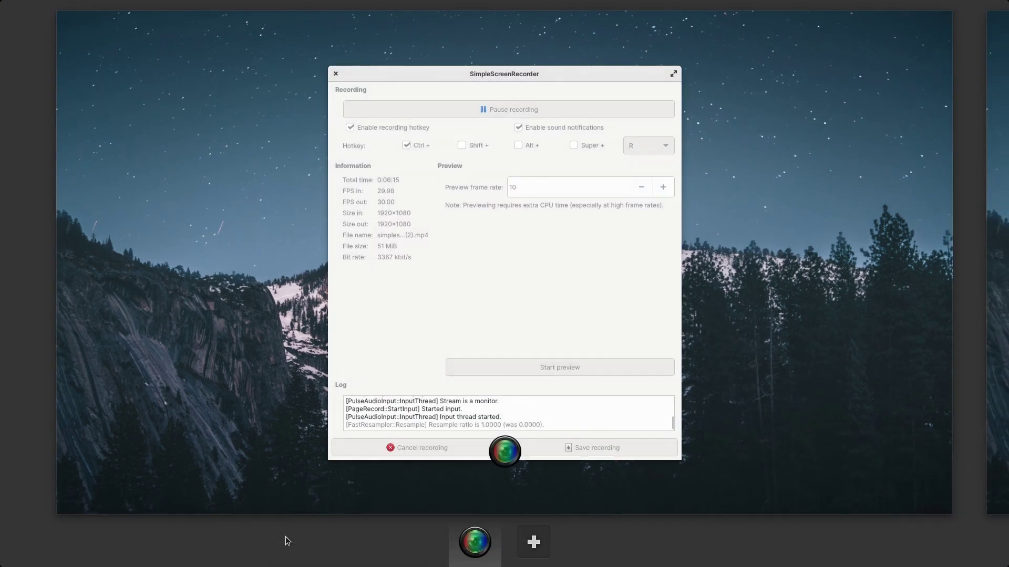
{"action": "left_click", "coordinate": [539, 544]}
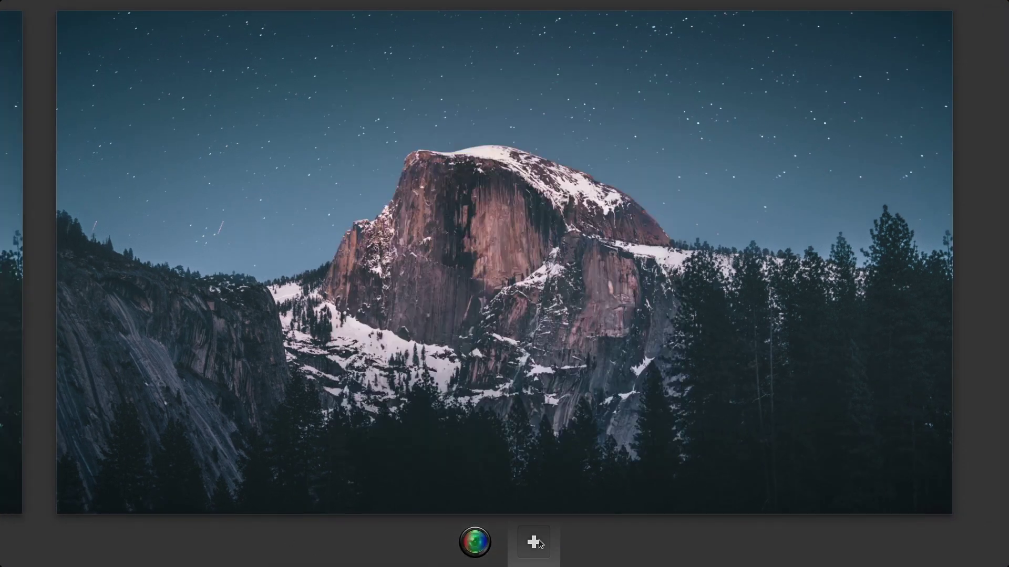
{"action": "left_click", "coordinate": [459, 287]}
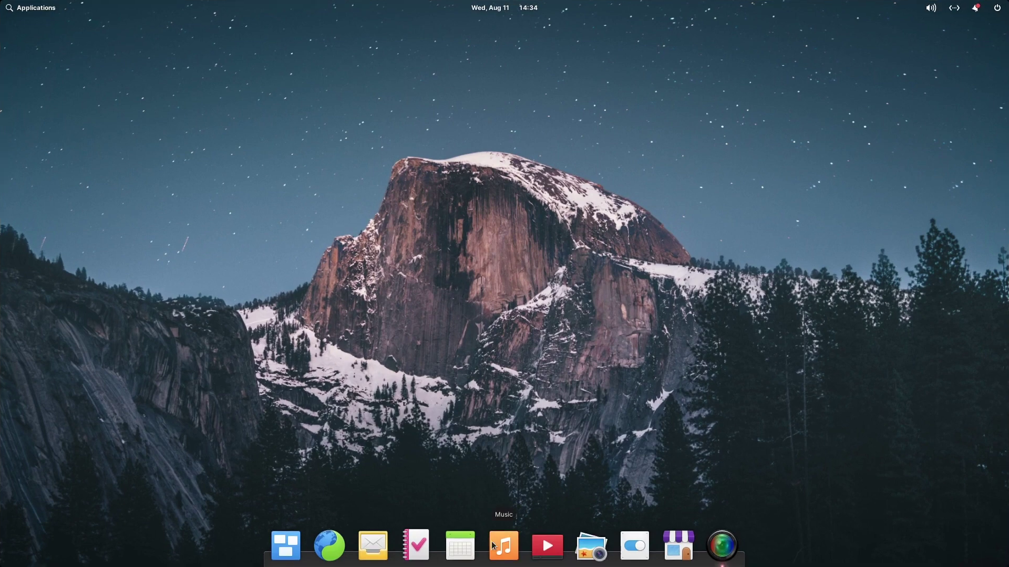
Open System Settings on the second workspace and go through all workspaces in the multitasking view up to the new empty one
{"action": "left_click", "coordinate": [635, 546]}
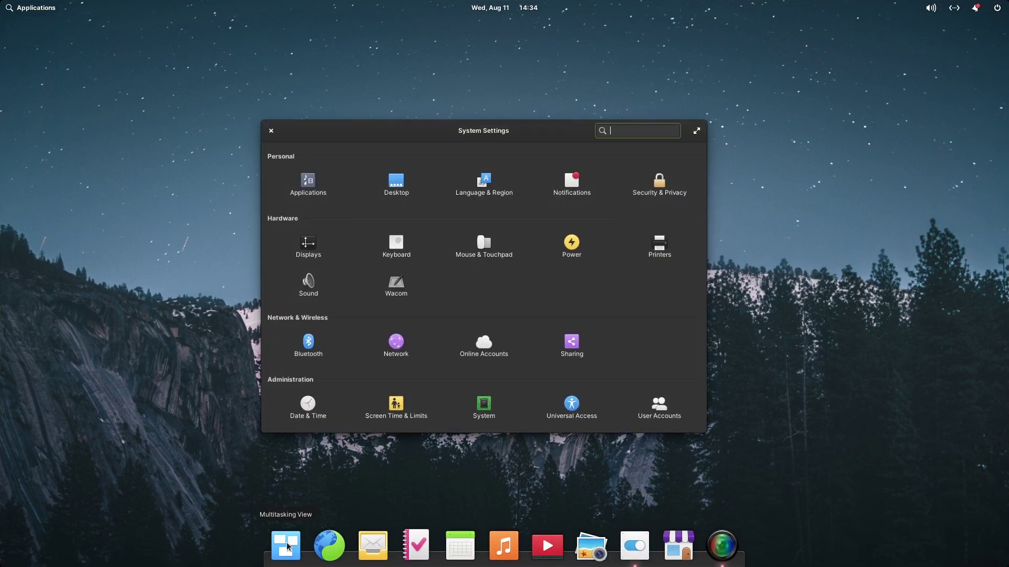
{"action": "left_click", "coordinate": [287, 546]}
{"action": "left_click", "coordinate": [440, 544]}
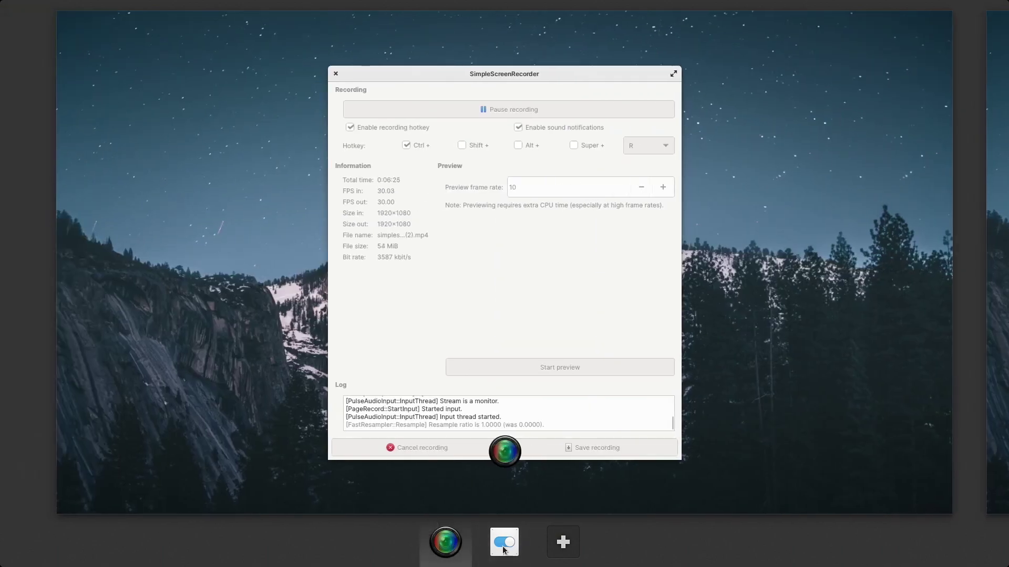
{"action": "left_click", "coordinate": [521, 548]}
{"action": "left_click", "coordinate": [563, 542]}
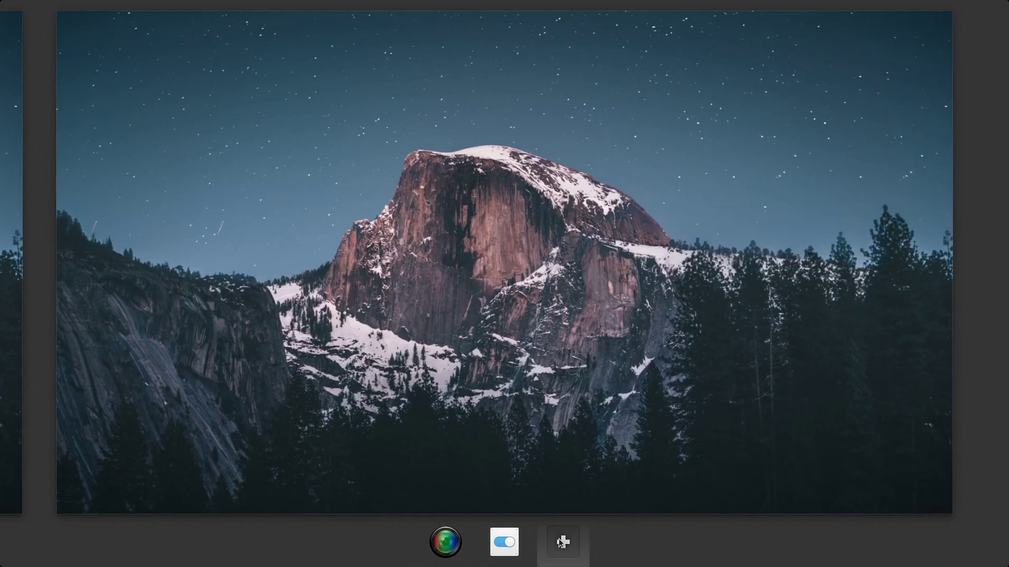
From the empty workspace's desktop, call up the display settings, the wallpaper settings and the system settings
{"action": "right_click", "coordinate": [495, 169]}
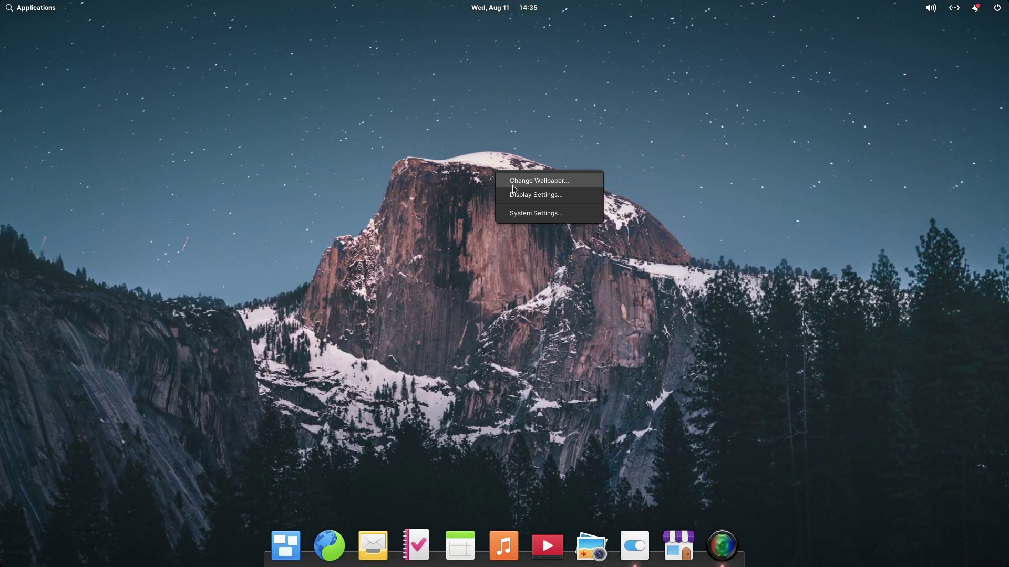
{"action": "left_click", "coordinate": [516, 196]}
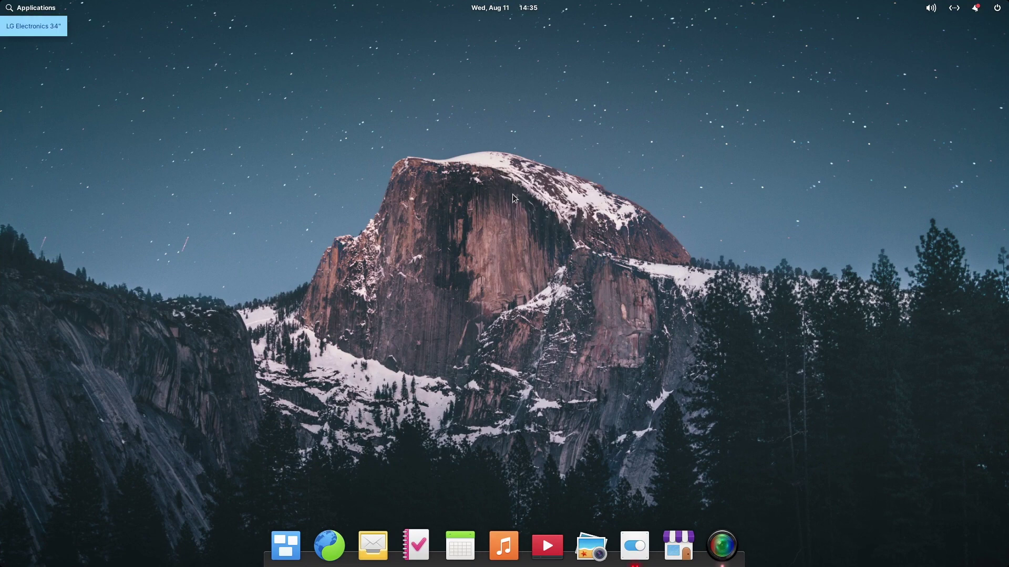
{"action": "right_click", "coordinate": [512, 194]}
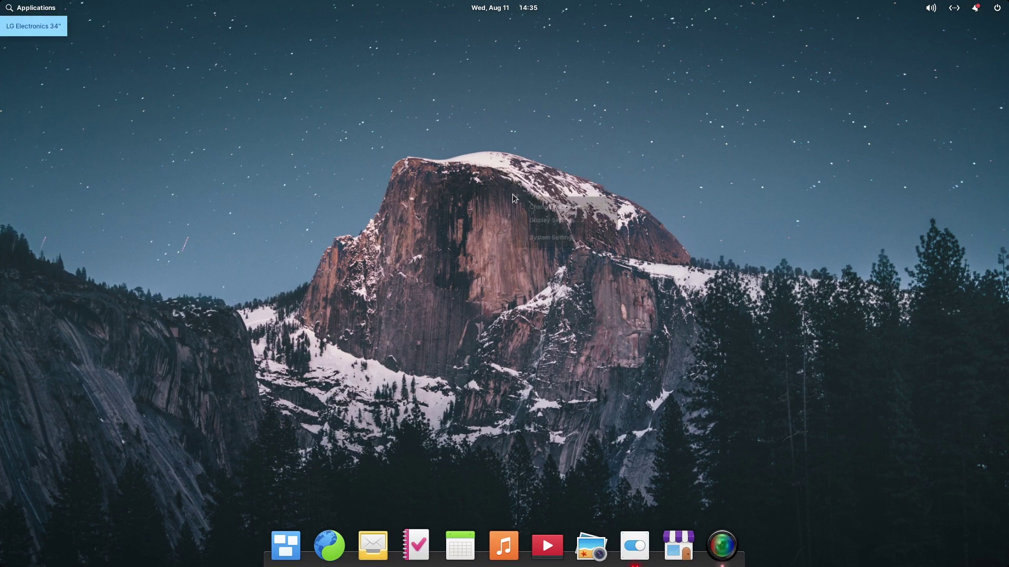
{"action": "left_click", "coordinate": [540, 208]}
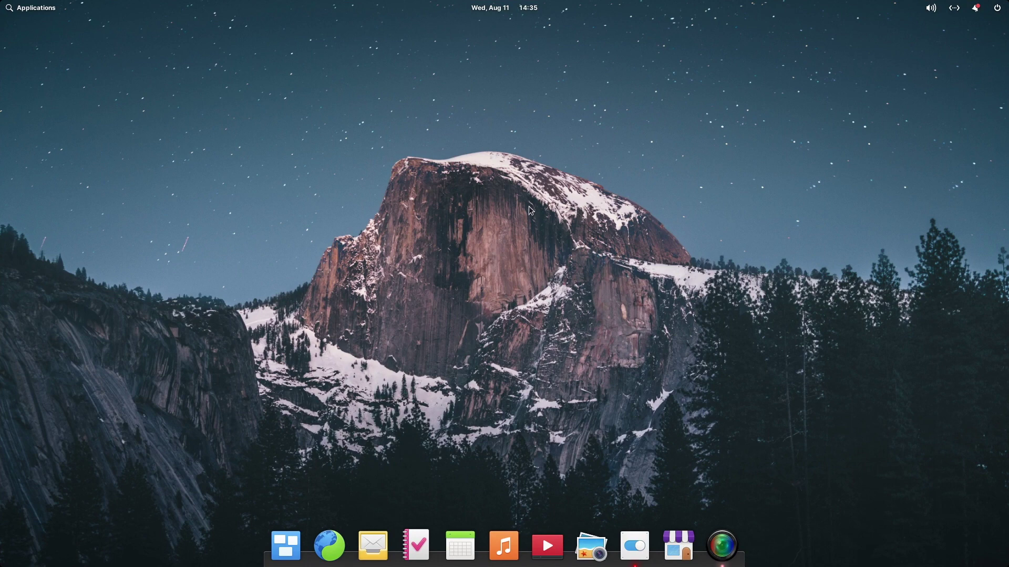
{"action": "right_click", "coordinate": [531, 210]}
{"action": "left_click", "coordinate": [542, 218]}
{"action": "right_click", "coordinate": [524, 270]}
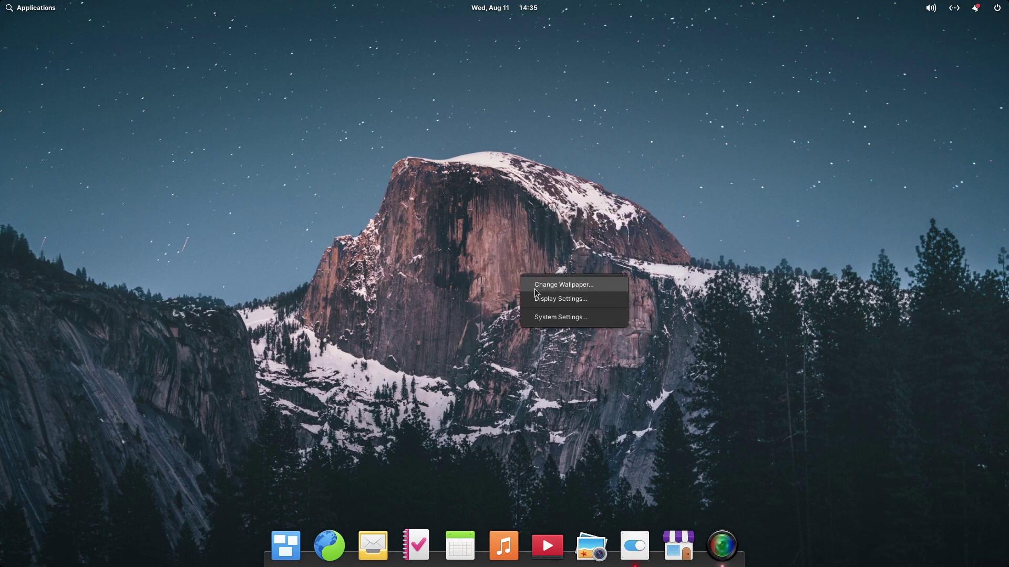
{"action": "left_click", "coordinate": [546, 315]}
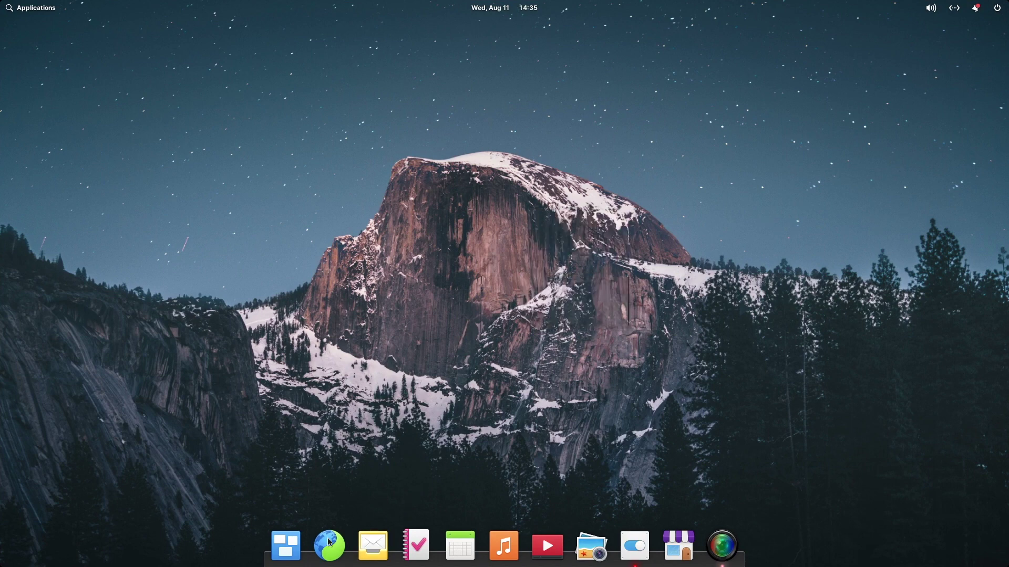
Show the multitasking view and move back and forth between the settings workspace and the empty one
{"action": "key", "text": "super+Down"}
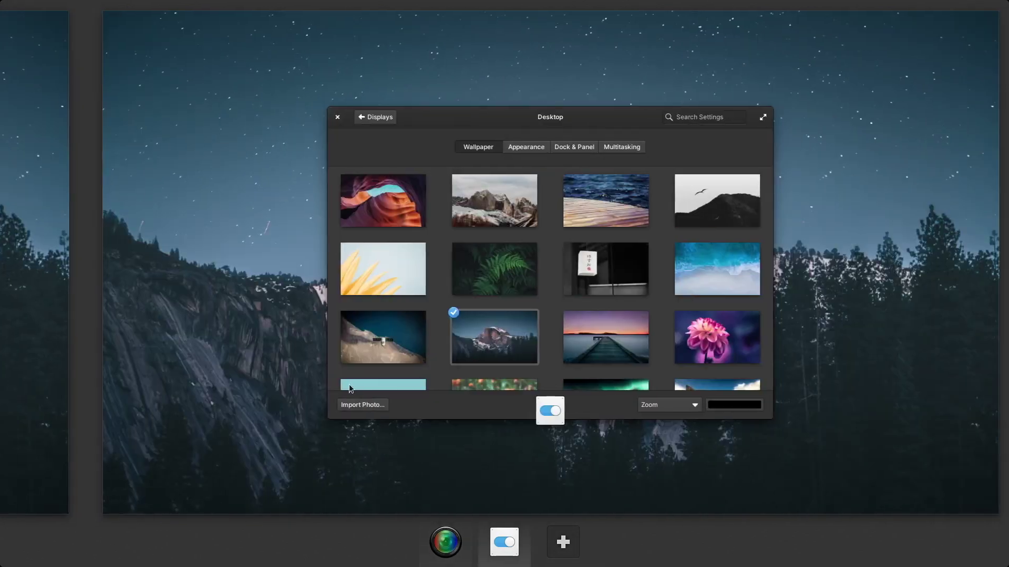
{"action": "key", "text": "super+Right"}
{"action": "key", "text": "super+Left"}
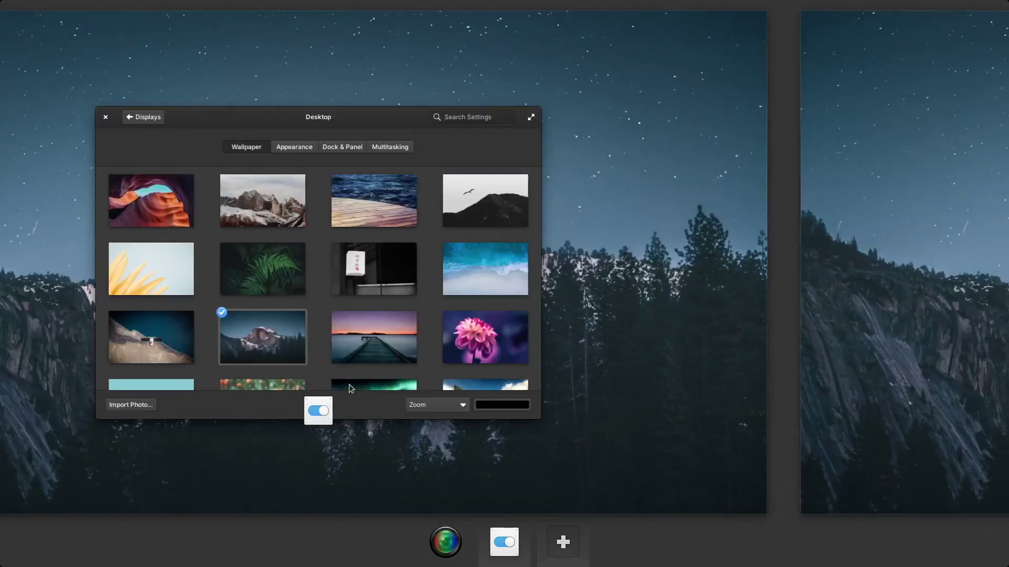
Set the snowy rocky mountain photo as the desktop wallpaper and close the settings window
{"action": "left_click", "coordinate": [450, 244]}
{"action": "left_click", "coordinate": [425, 221]}
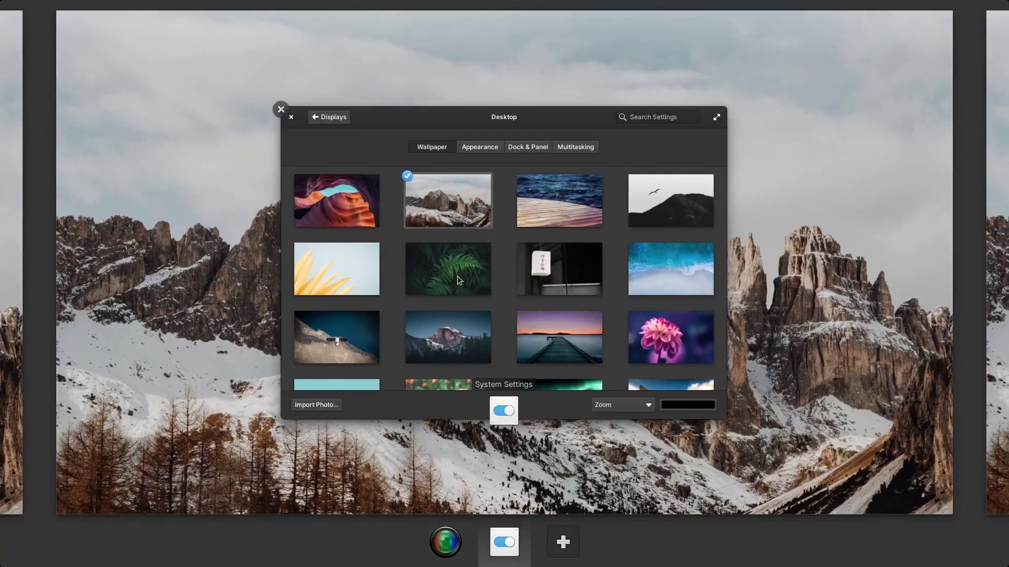
{"action": "left_click", "coordinate": [457, 276]}
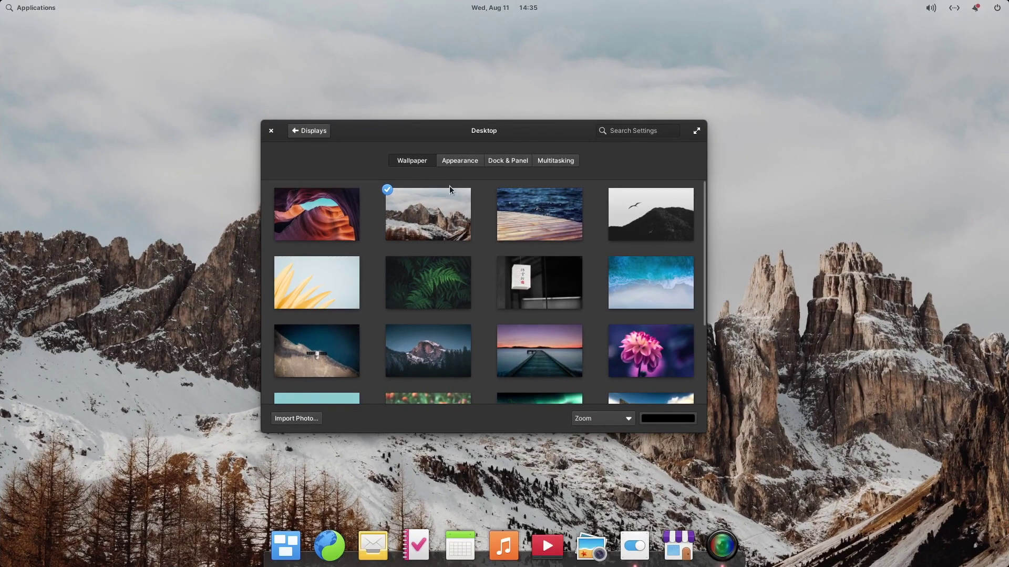
{"action": "left_click", "coordinate": [275, 128]}
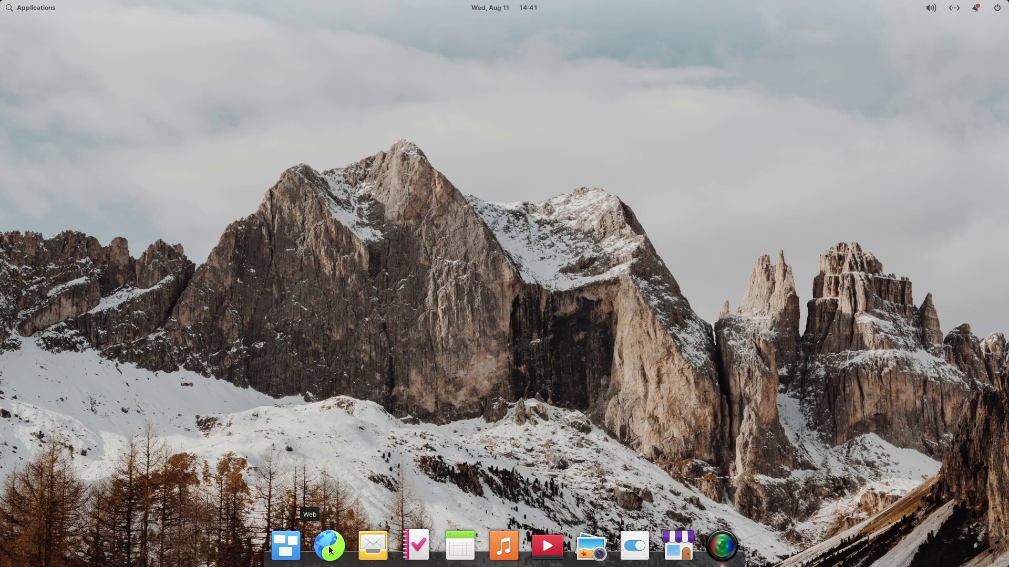
Examine the context options of the dock applications, from Web and Mail through System Settings and AppCenter
{"action": "right_click", "coordinate": [330, 550]}
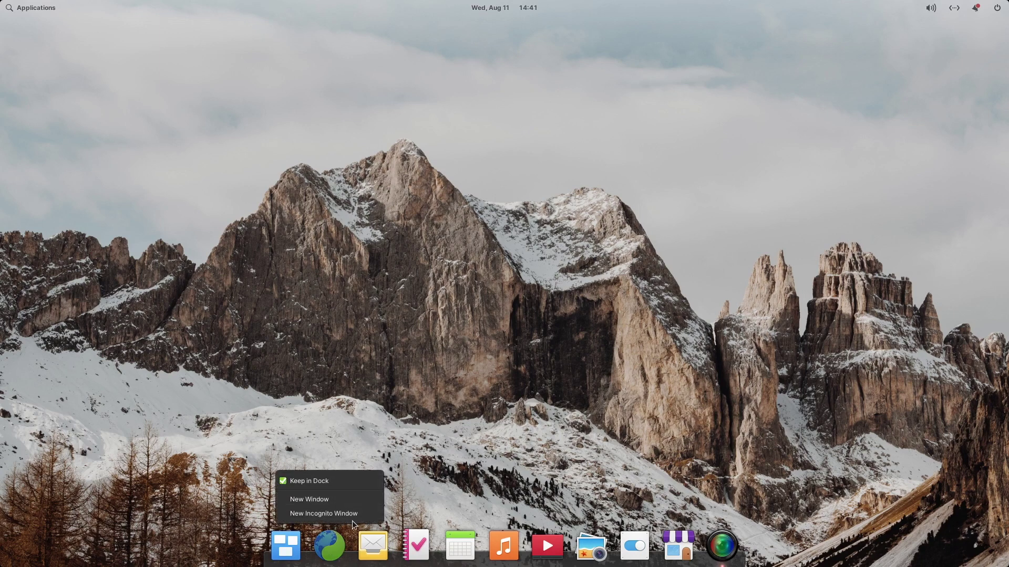
{"action": "right_click", "coordinate": [378, 550]}
{"action": "right_click", "coordinate": [386, 550]}
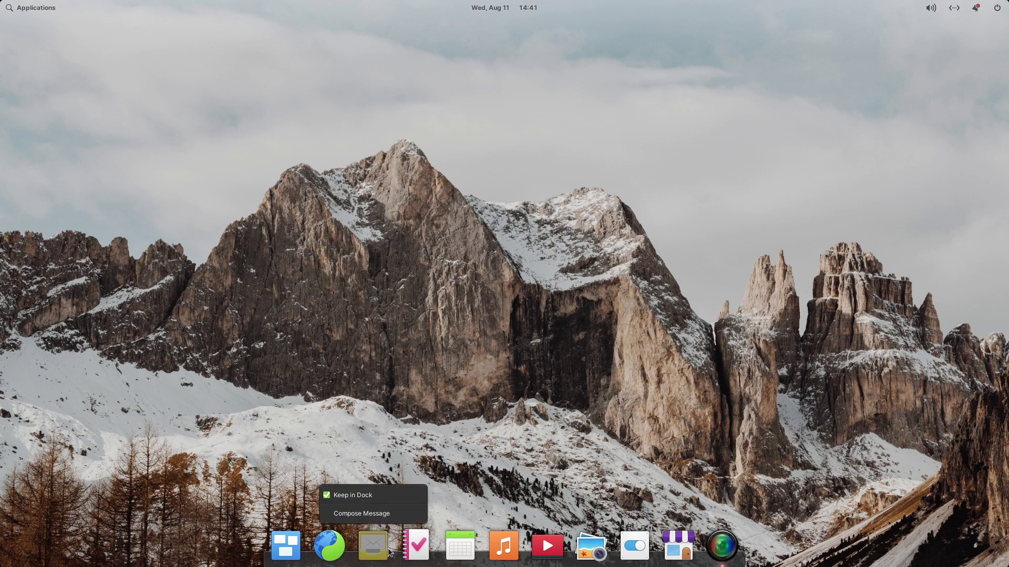
{"action": "right_click", "coordinate": [417, 552]}
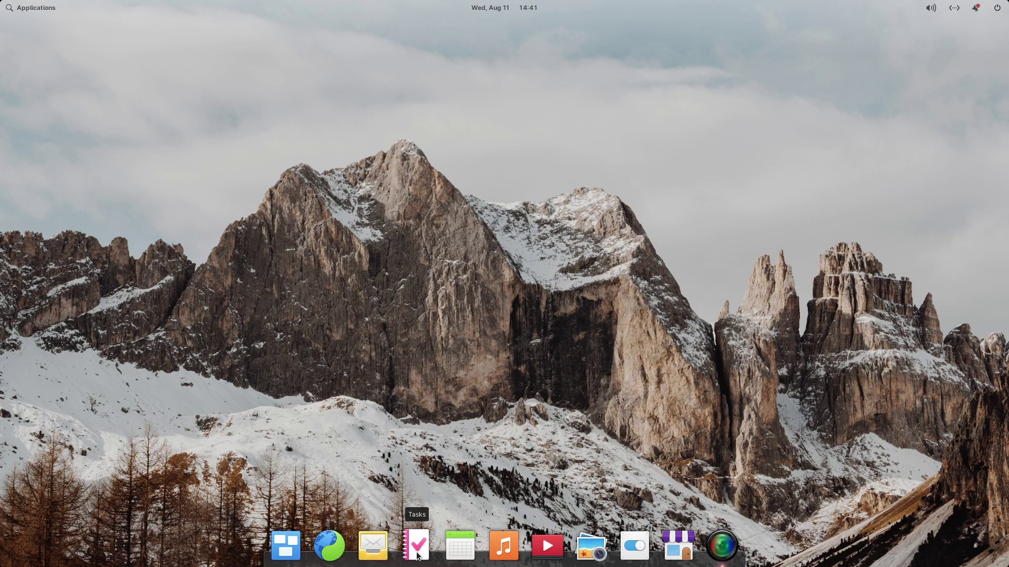
{"action": "right_click", "coordinate": [458, 559]}
{"action": "right_click", "coordinate": [498, 559]}
{"action": "right_click", "coordinate": [501, 560]}
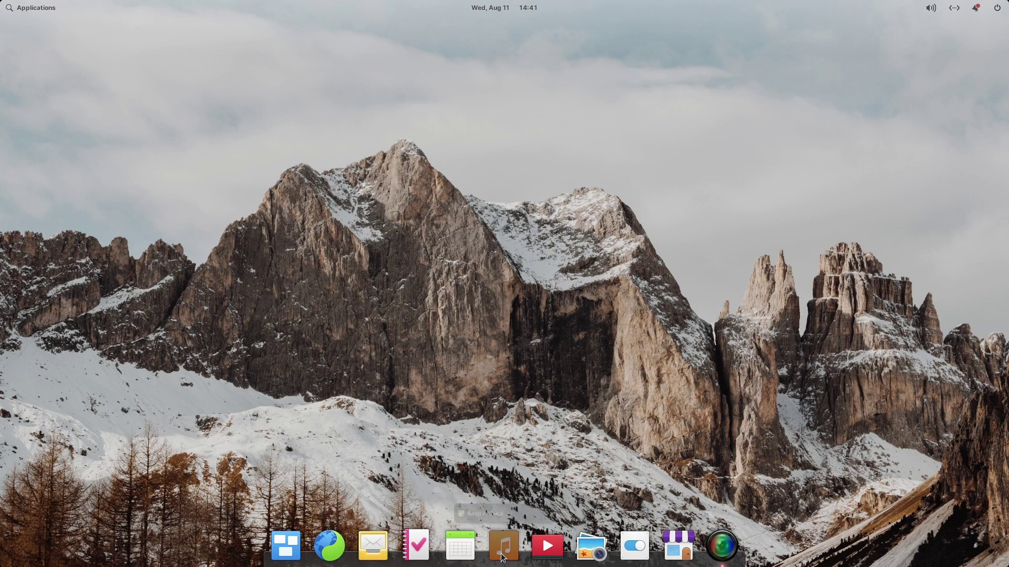
{"action": "right_click", "coordinate": [537, 560]}
{"action": "right_click", "coordinate": [635, 558]}
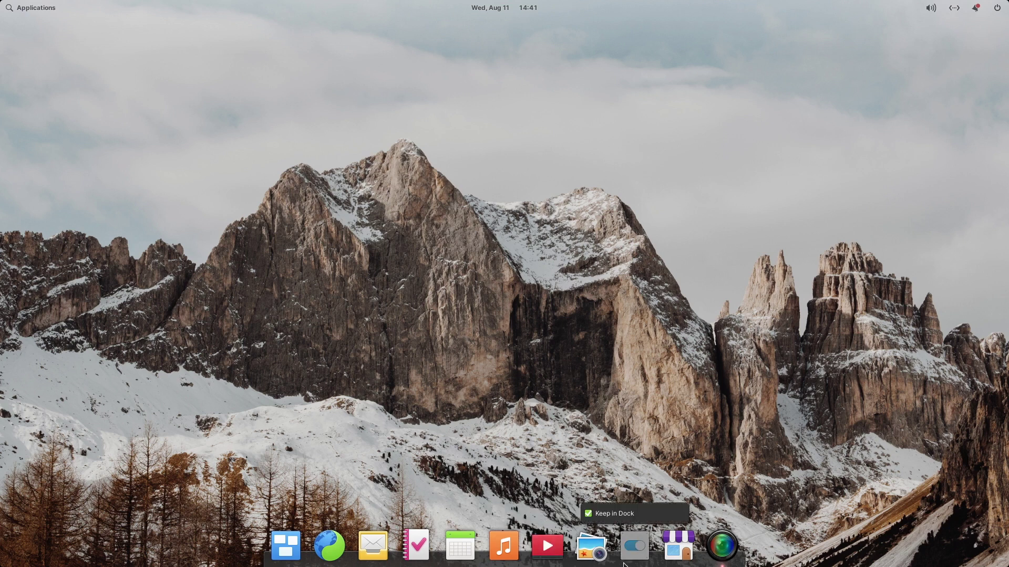
{"action": "right_click", "coordinate": [602, 562]}
{"action": "right_click", "coordinate": [677, 559]}
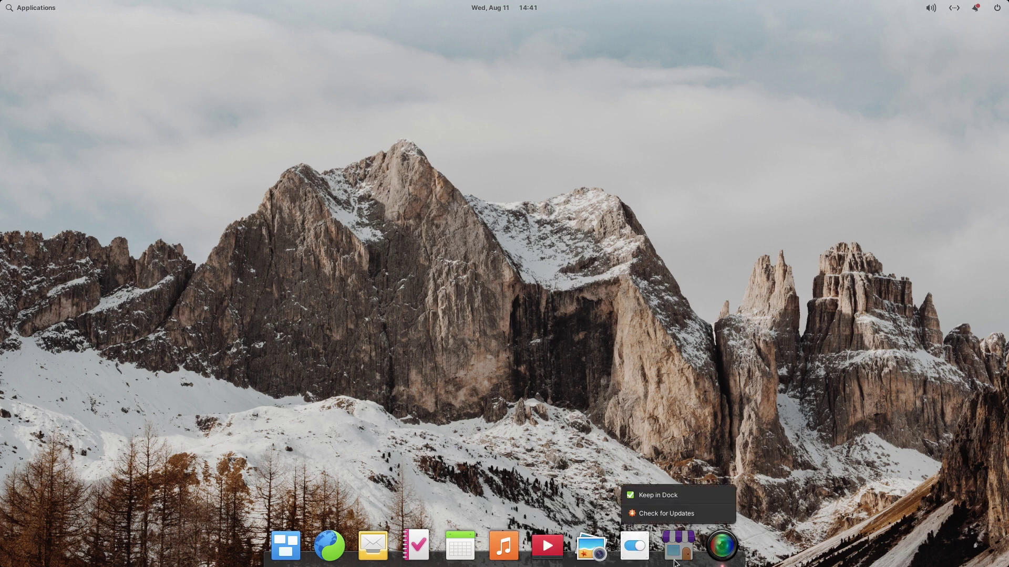
{"action": "right_click", "coordinate": [674, 562]}
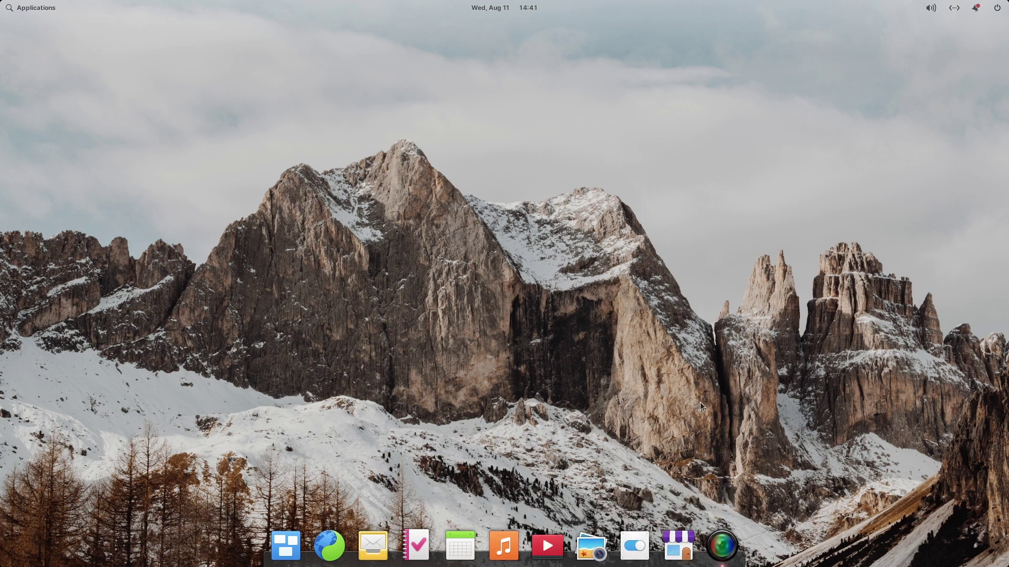
Remove AppCenter and Tasks from the dock
{"action": "left_click_drag", "start_coordinate": [678, 546], "coordinate": [690, 357]}
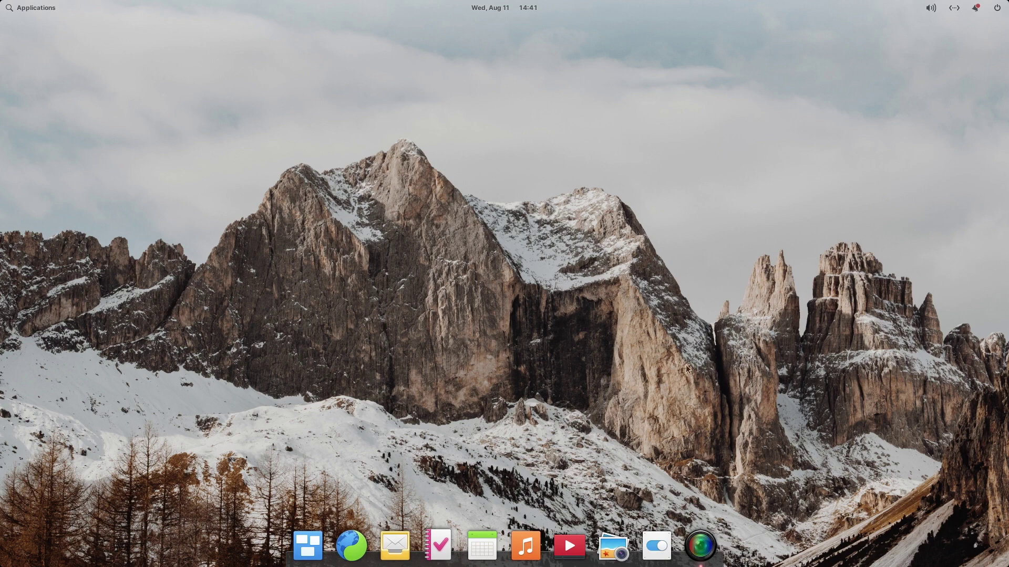
{"action": "left_click_drag", "start_coordinate": [439, 542], "coordinate": [448, 390]}
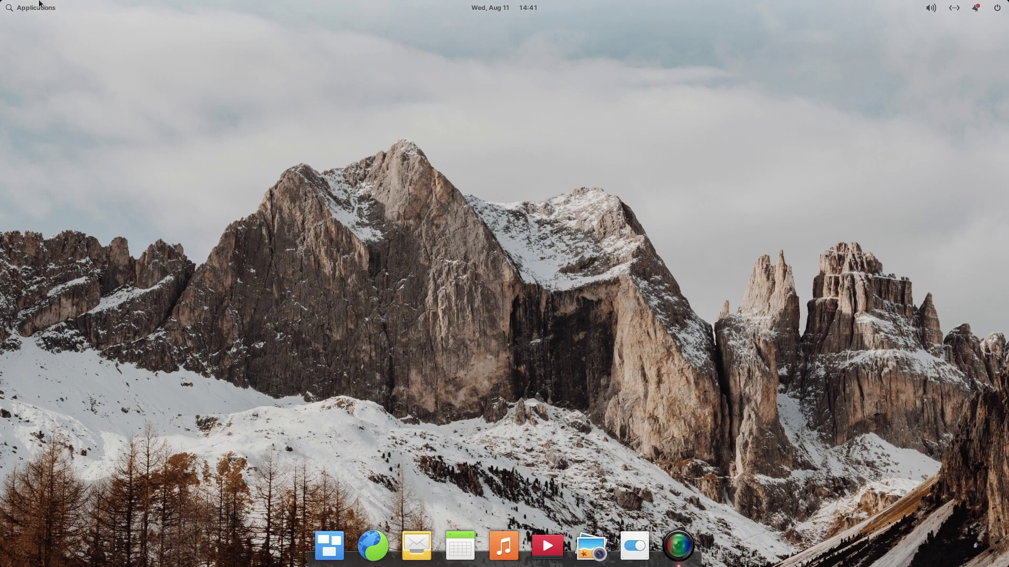
Add Document Viewer from the applications list to the dock between Mail and Calendar
{"action": "left_click", "coordinate": [39, 2]}
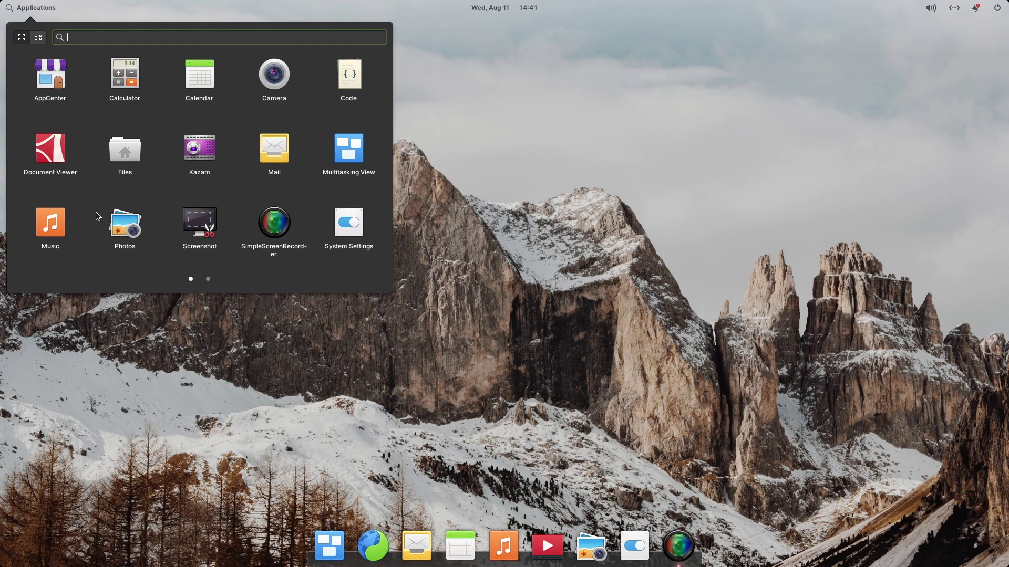
{"action": "left_click_drag", "start_coordinate": [57, 150], "coordinate": [434, 555]}
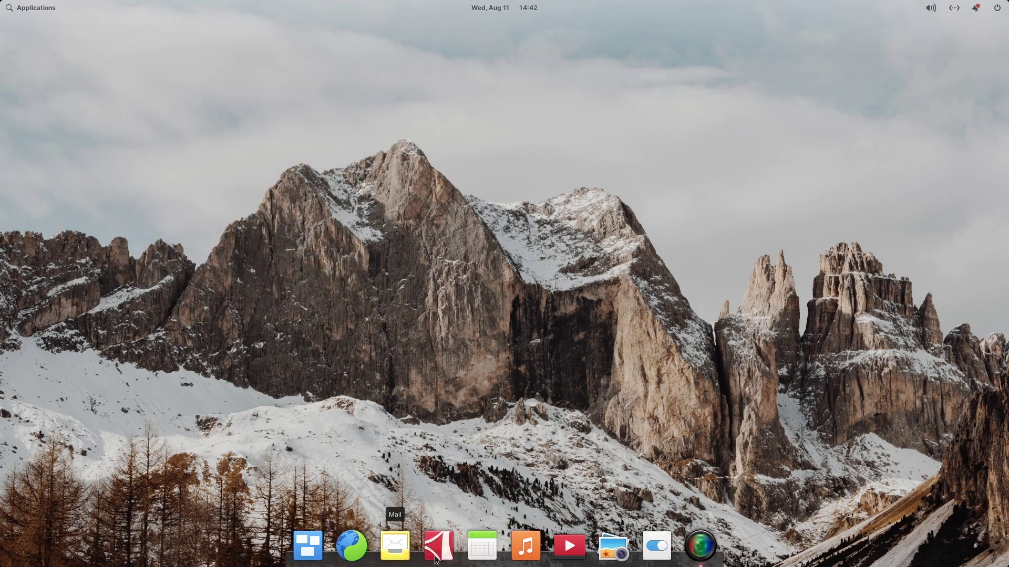
Browse the pages of the applications list, launch Terminal from the second page, and close it
{"action": "left_click", "coordinate": [32, 7]}
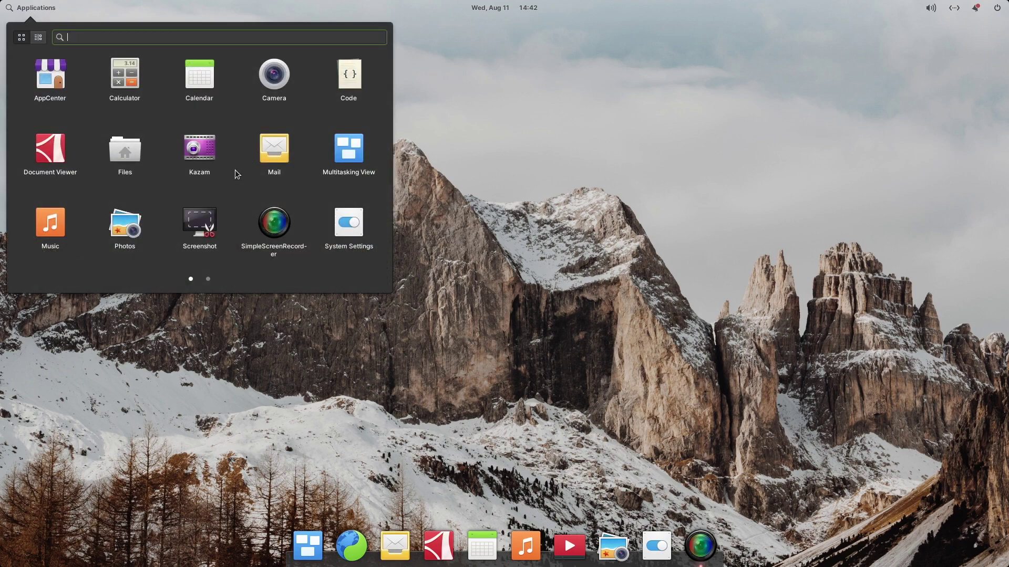
{"action": "scroll", "coordinate": [234, 174], "scroll_direction": "down", "scroll_amount": 1}
{"action": "scroll", "coordinate": [235, 174], "scroll_direction": "up", "scroll_amount": 1}
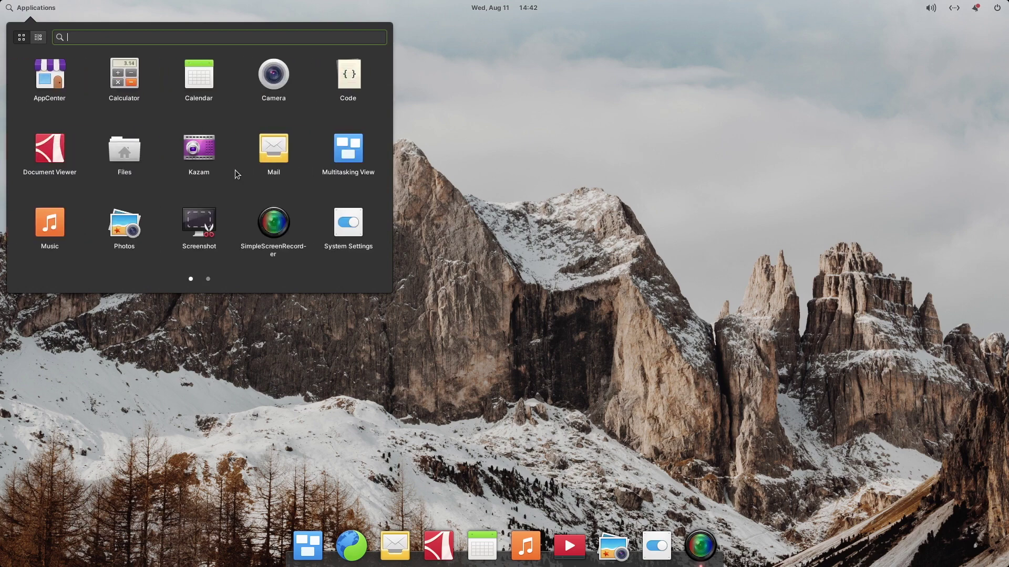
{"action": "scroll", "coordinate": [236, 174], "scroll_direction": "down", "scroll_amount": 1}
{"action": "left_click", "coordinate": [131, 75]}
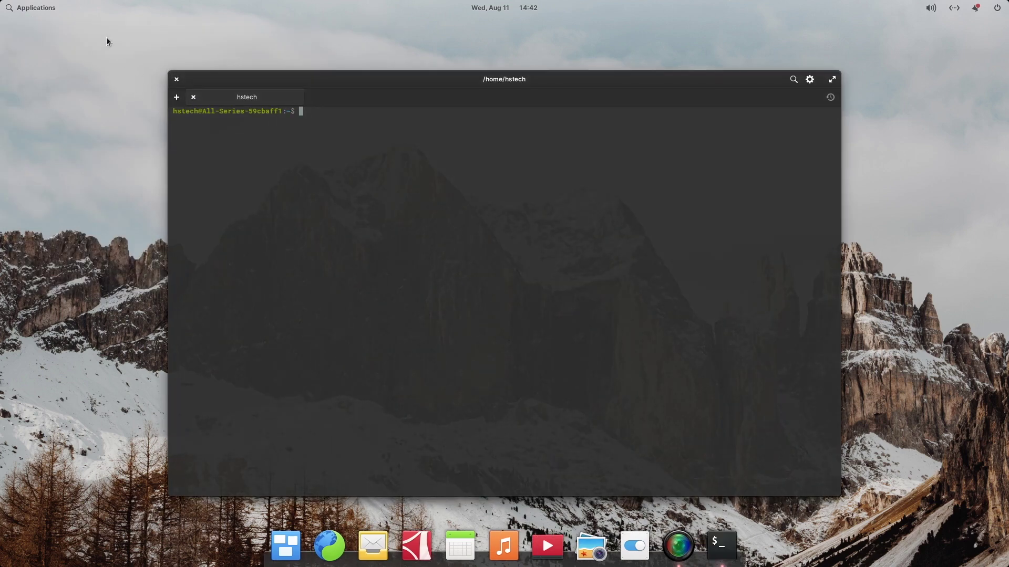
{"action": "left_click", "coordinate": [177, 80]}
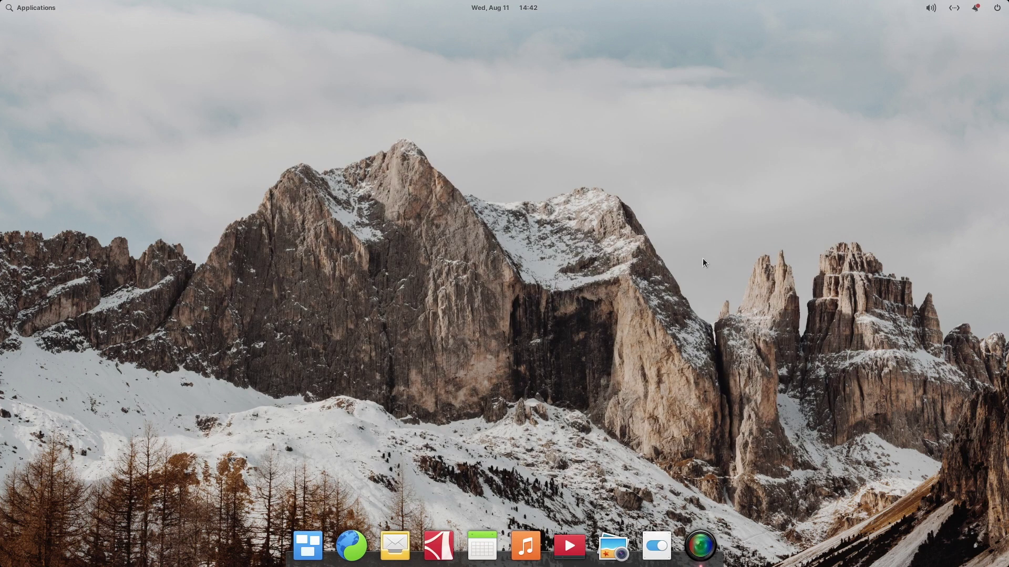
Open the wallpaper settings from the desktop and move the settings window toward the desktop's upper-left corner
{"action": "right_click", "coordinate": [476, 304]}
{"action": "left_click", "coordinate": [492, 347]}
{"action": "right_click", "coordinate": [758, 233]}
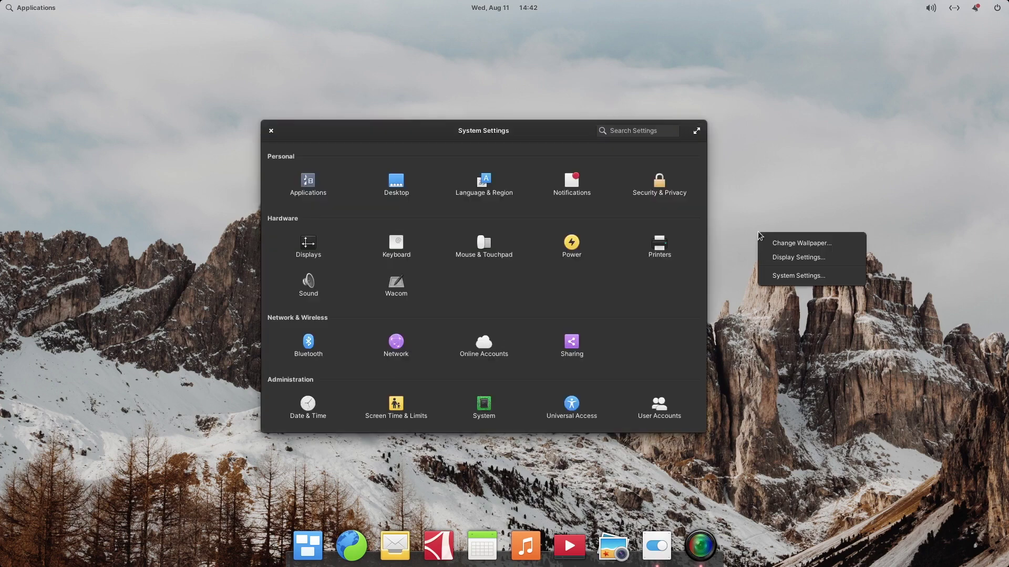
{"action": "left_click", "coordinate": [780, 246]}
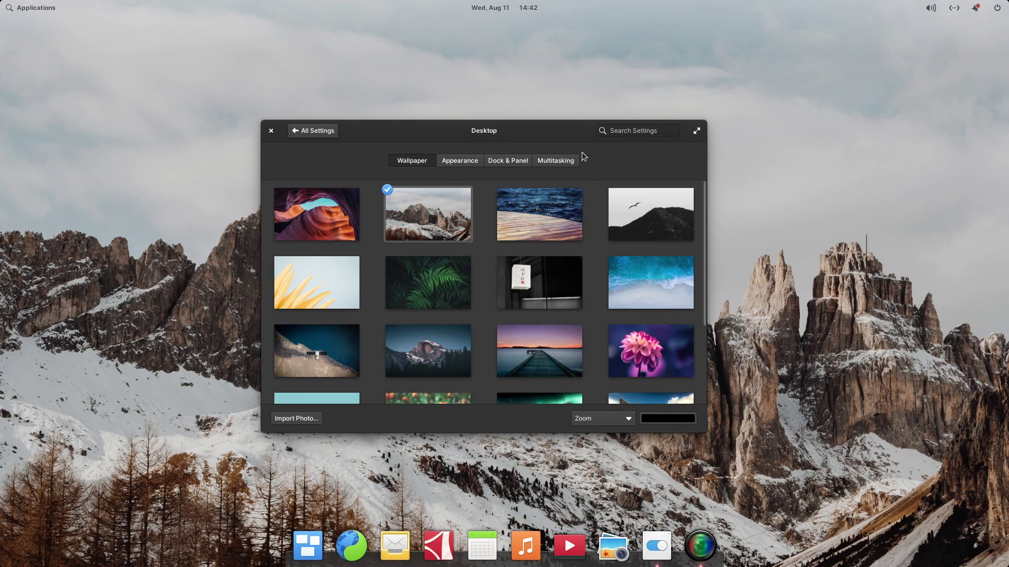
{"action": "left_click_drag", "start_coordinate": [567, 131], "coordinate": [347, 47]}
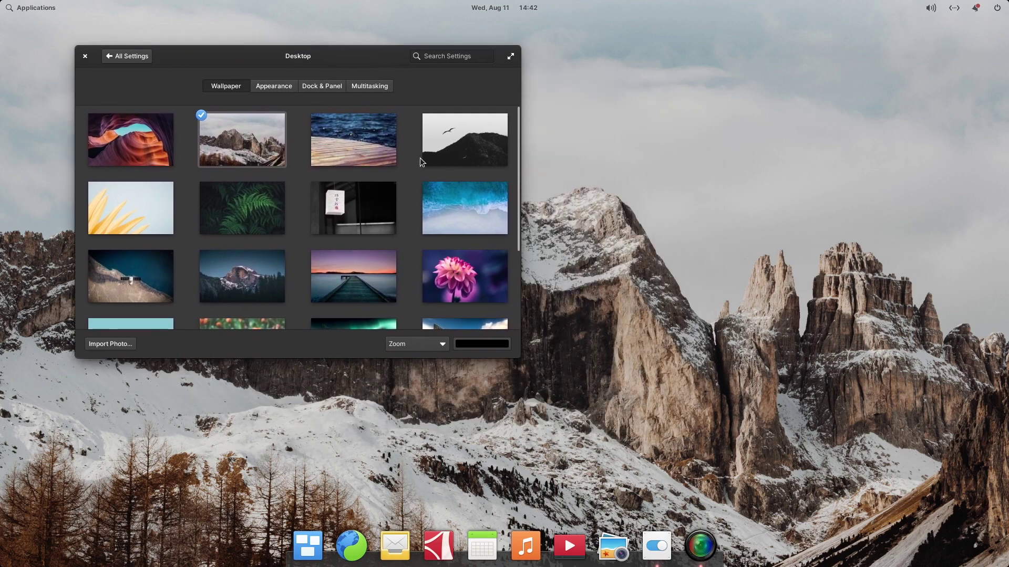
Launch Videos from the dock, view its start screen, and close it
{"action": "left_click", "coordinate": [574, 562]}
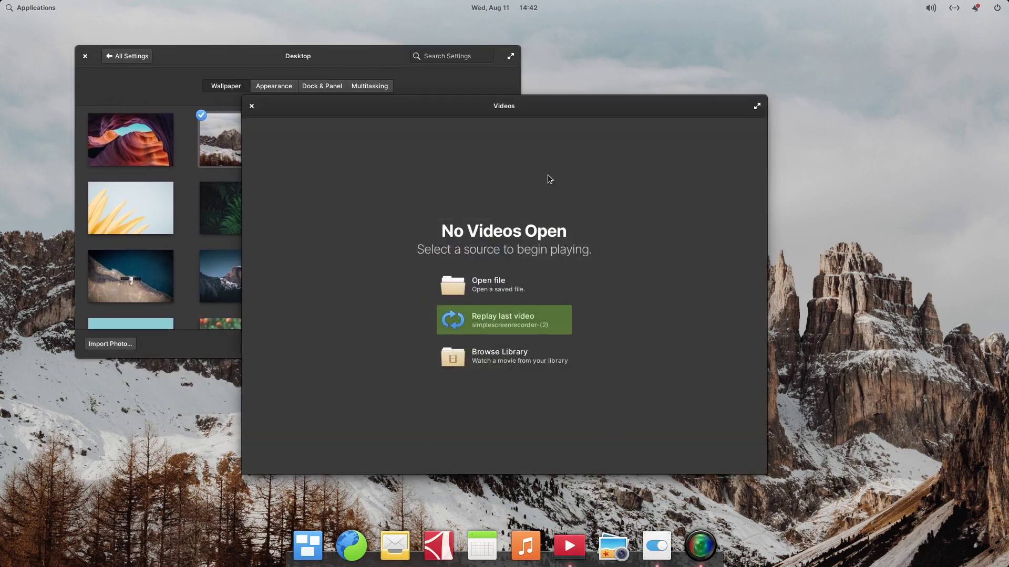
{"action": "left_click", "coordinate": [251, 106]}
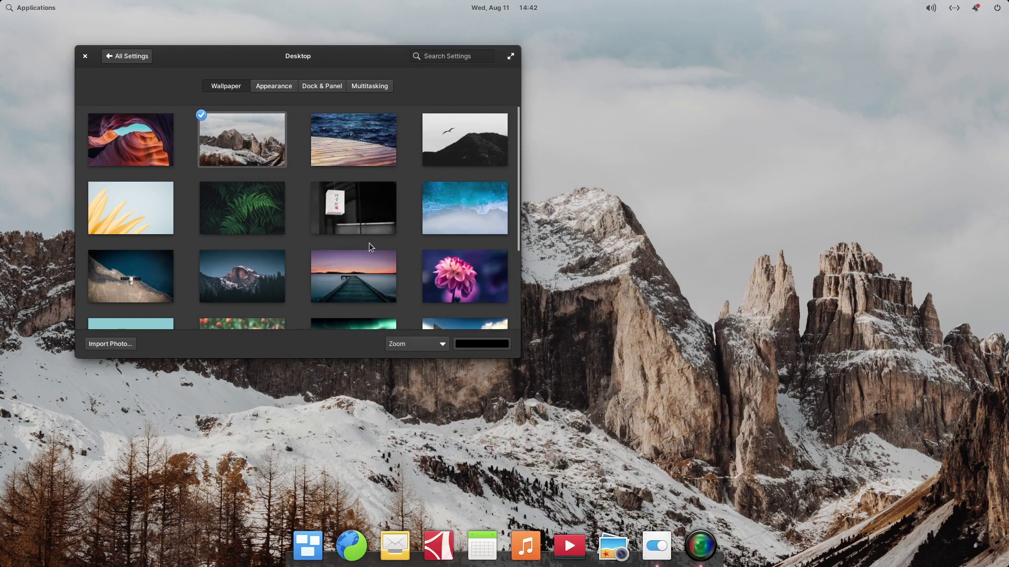
Open Calendar, shrink its window, and place it beside the settings window near the desktop's upper-right corner
{"action": "left_click", "coordinate": [482, 546]}
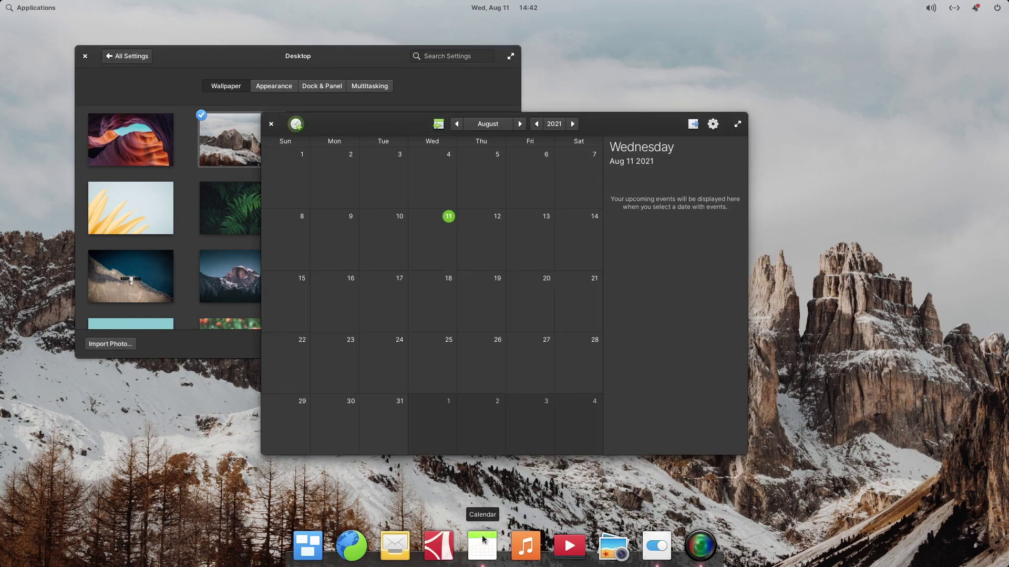
{"action": "left_click_drag", "start_coordinate": [378, 122], "coordinate": [639, 52]}
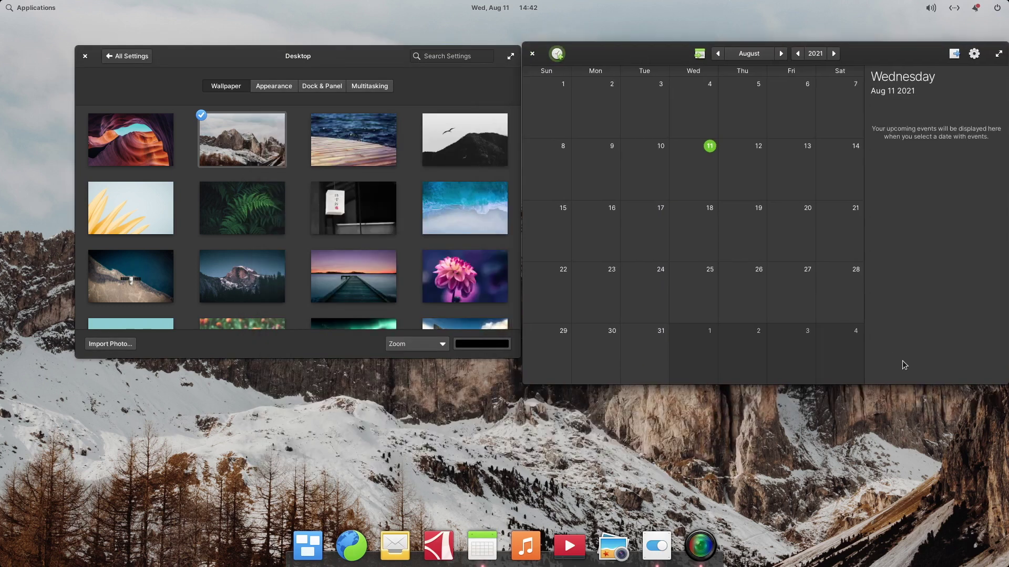
{"action": "left_click_drag", "start_coordinate": [1005, 387], "coordinate": [722, 188]}
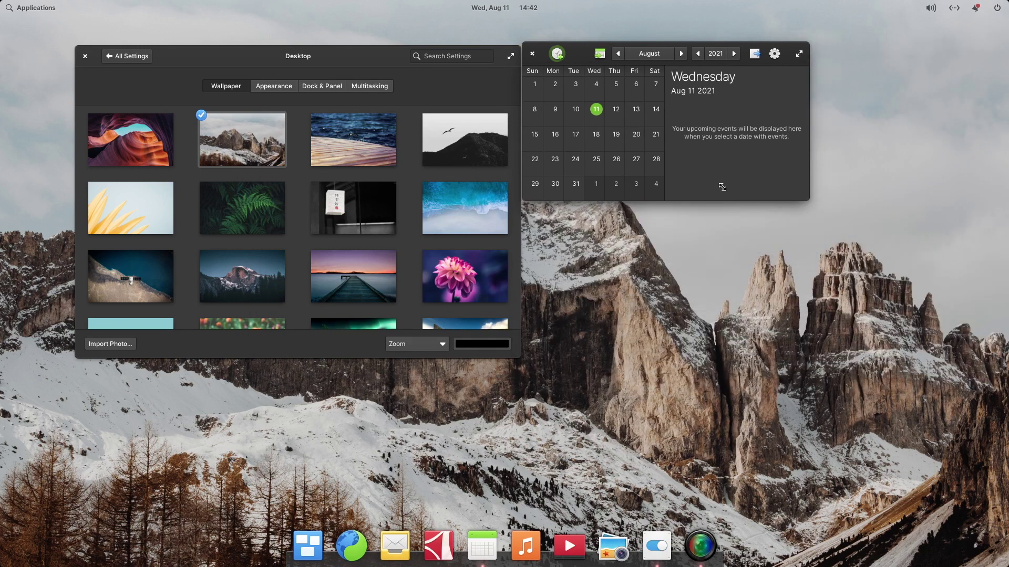
{"action": "left_click_drag", "start_coordinate": [589, 53], "coordinate": [721, 41]}
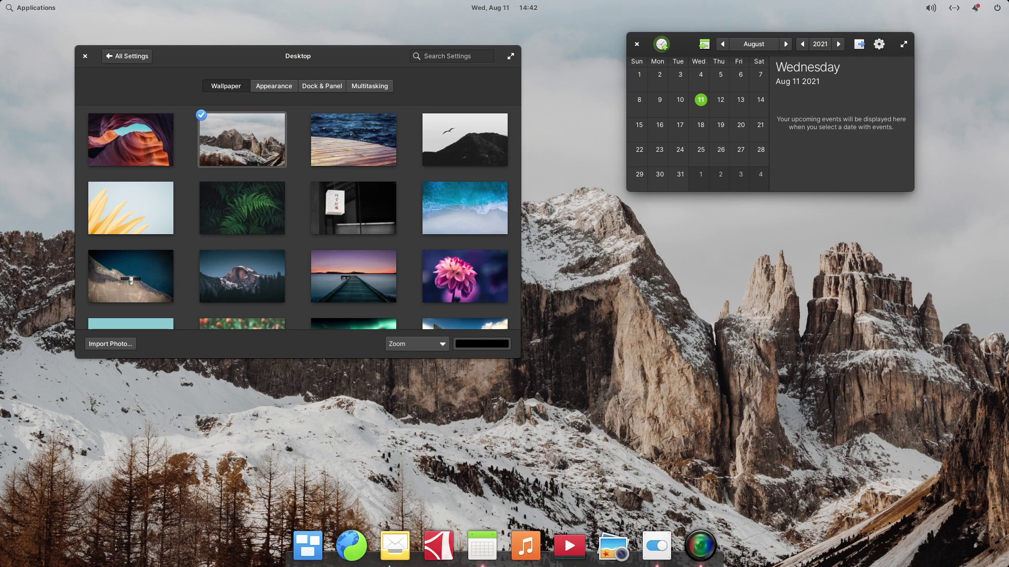
Open Music beside the settings window and switch the desktop style to Default, to Dark, and back to Default
{"action": "left_click", "coordinate": [525, 549]}
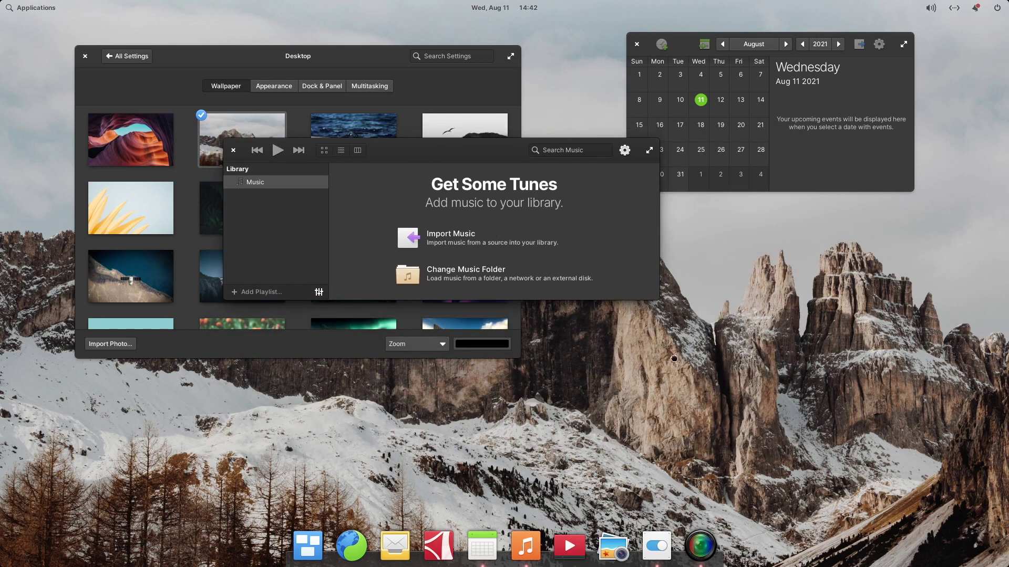
{"action": "left_click", "coordinate": [256, 85]}
{"action": "left_click", "coordinate": [220, 141]}
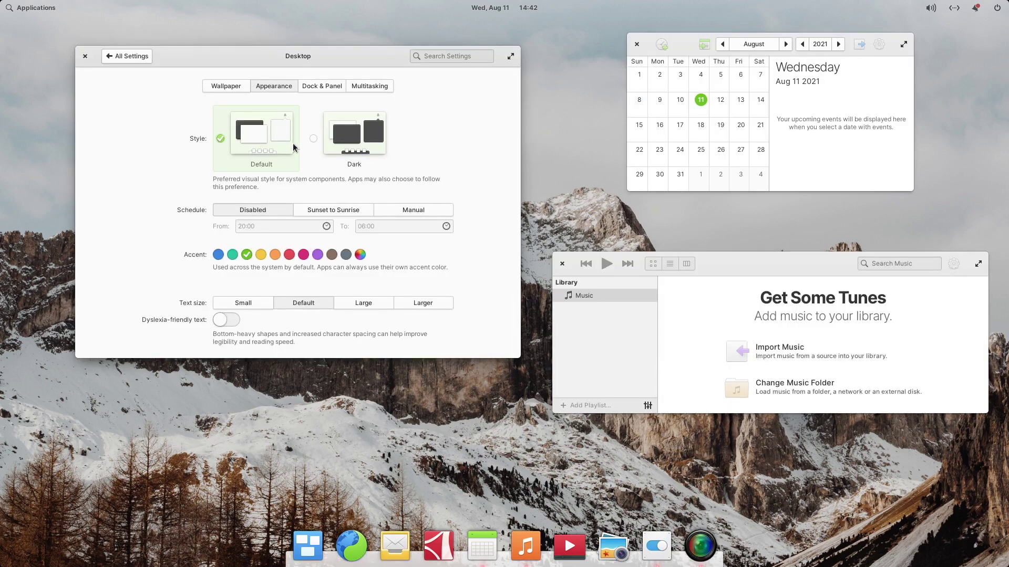
{"action": "left_click", "coordinate": [313, 139]}
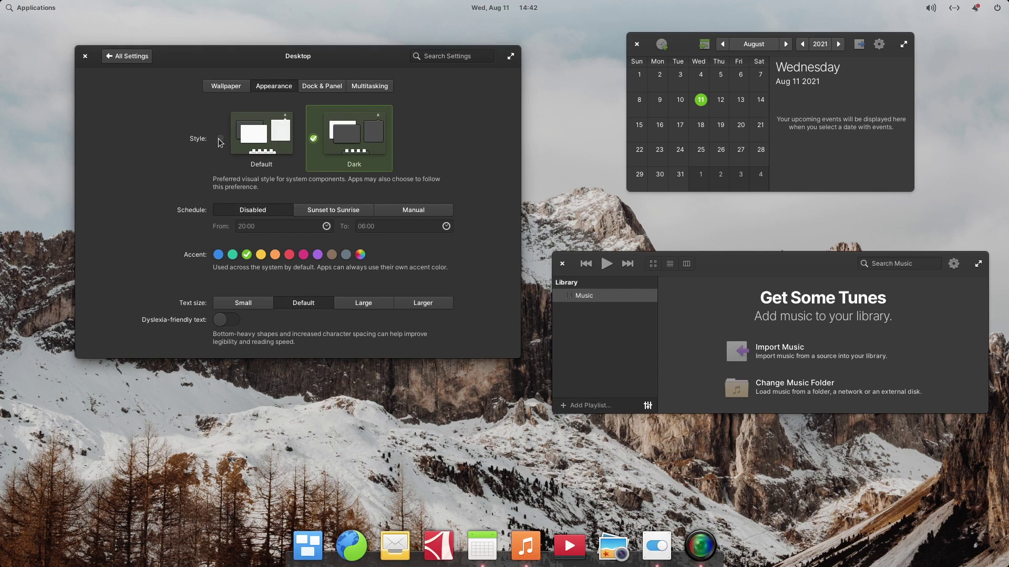
{"action": "left_click", "coordinate": [219, 139]}
Review the Dock & Panel settings, including the options for hiding the dock, and the Multitasking settings
{"action": "left_click", "coordinate": [325, 85]}
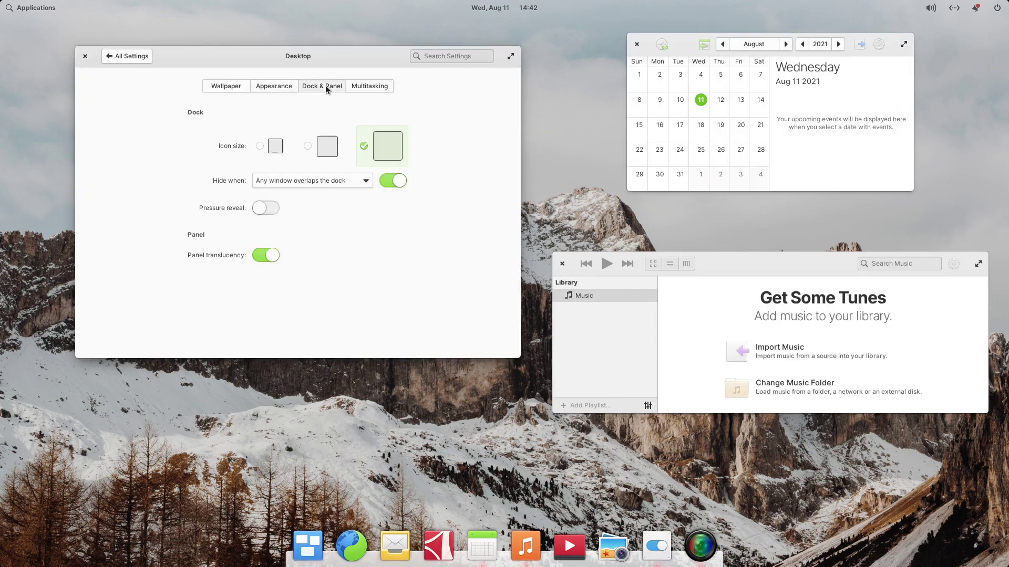
{"action": "left_click", "coordinate": [345, 181]}
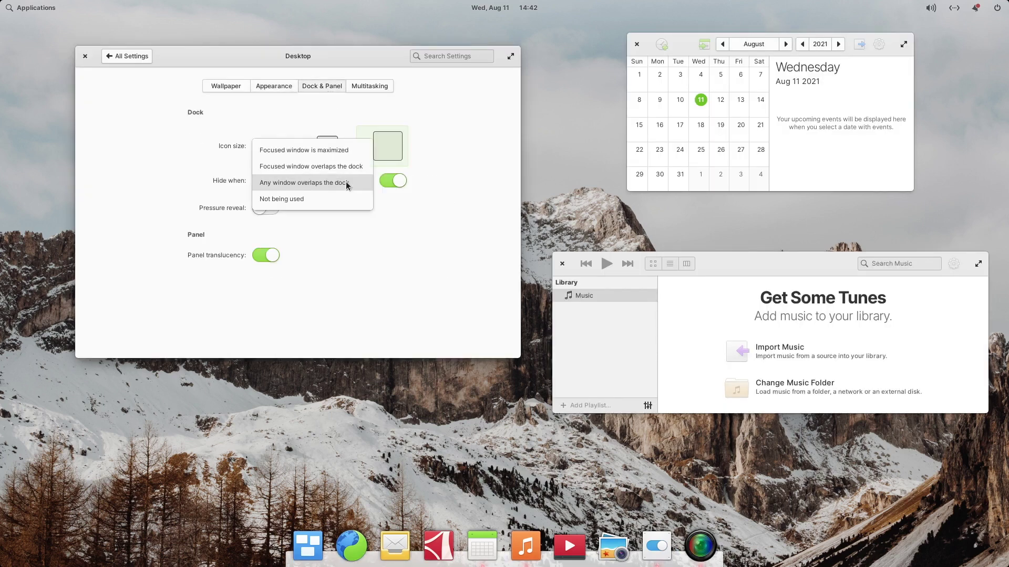
{"action": "left_click", "coordinate": [345, 181]}
{"action": "left_click", "coordinate": [368, 84]}
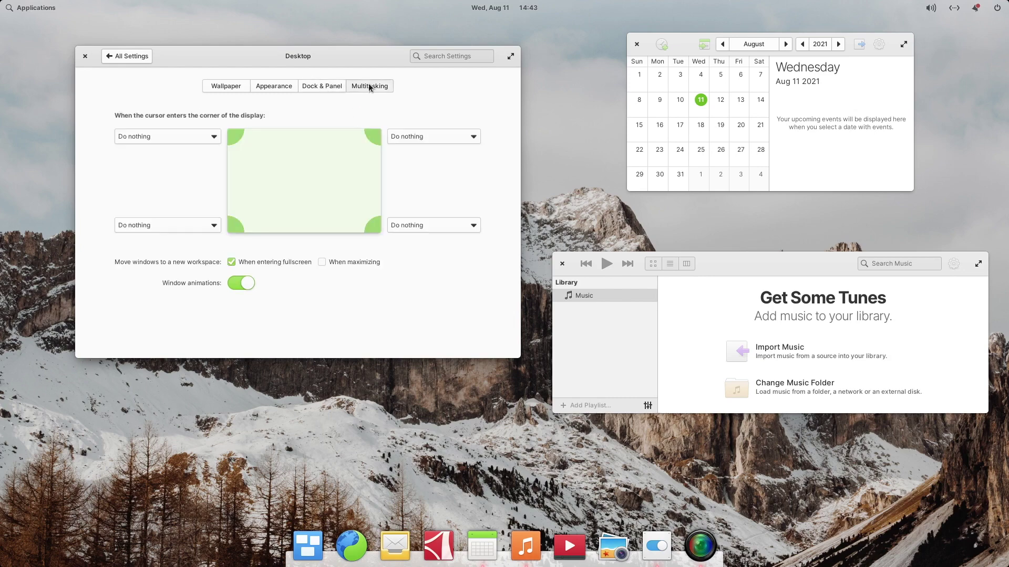
Set the wallpaper to the red and purple canyon photo
{"action": "left_click", "coordinate": [232, 85]}
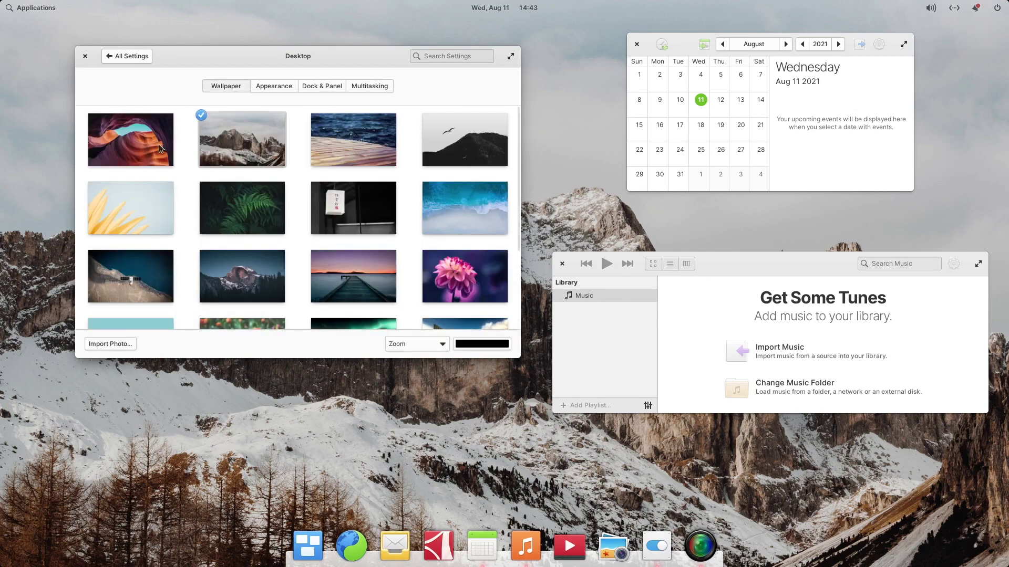
{"action": "left_click", "coordinate": [138, 153]}
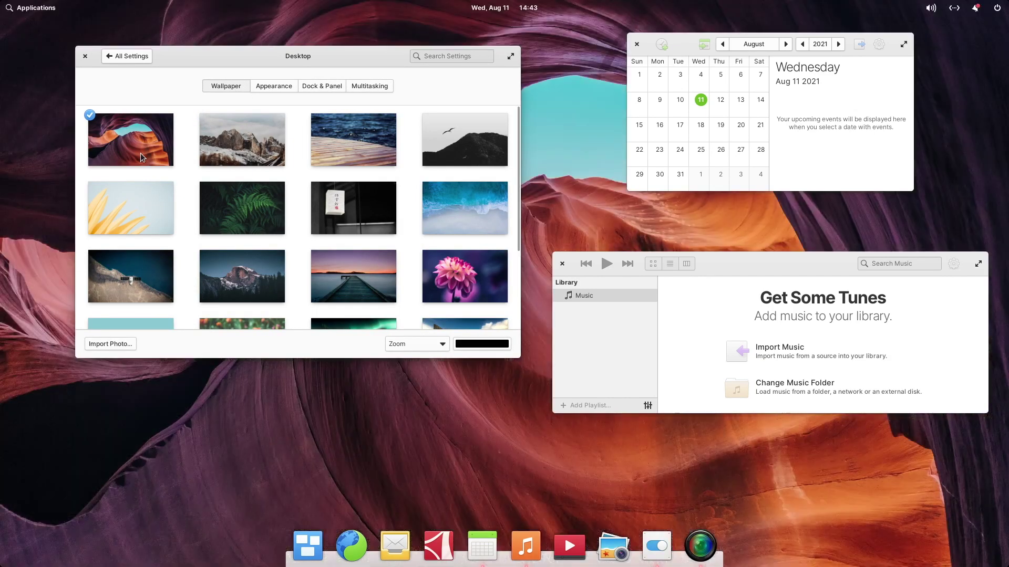
View the default applications in the Applications settings and close the settings window
{"action": "left_click", "coordinate": [121, 57]}
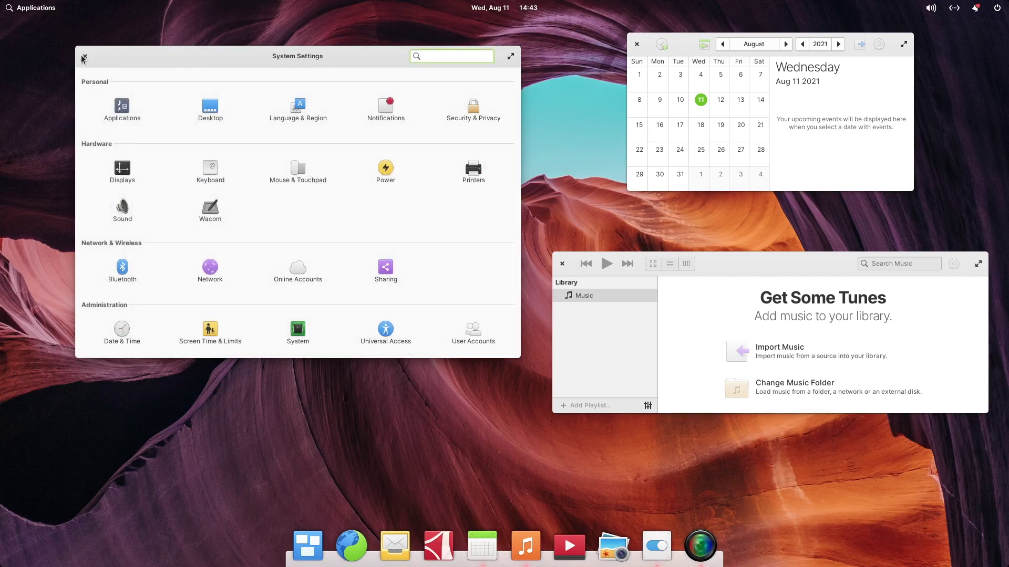
{"action": "left_click", "coordinate": [119, 107]}
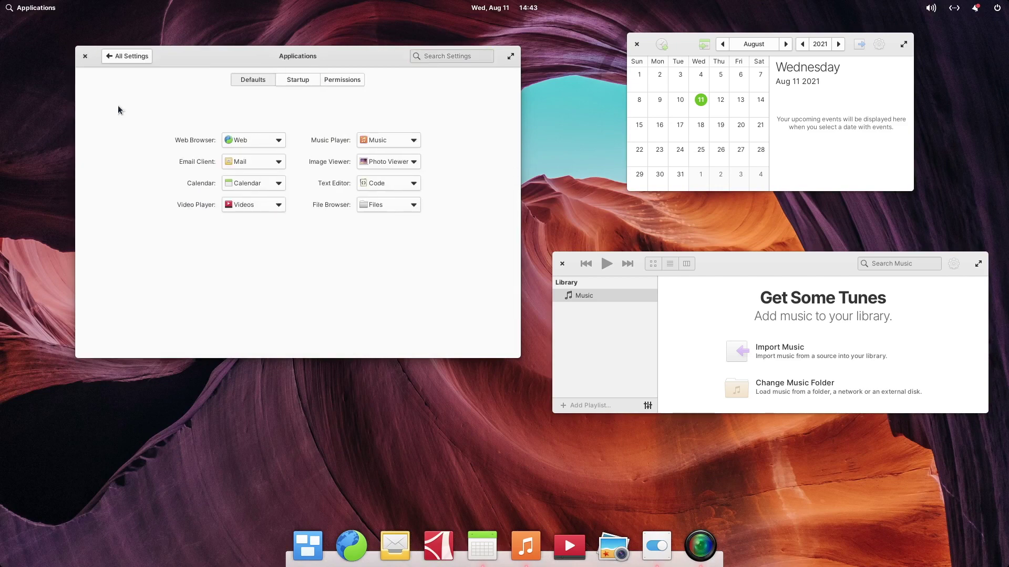
{"action": "left_click", "coordinate": [85, 56]}
Switch the applications list to category view, browse the categories from Accessories to System Tools, and close the list
{"action": "left_click", "coordinate": [51, 10]}
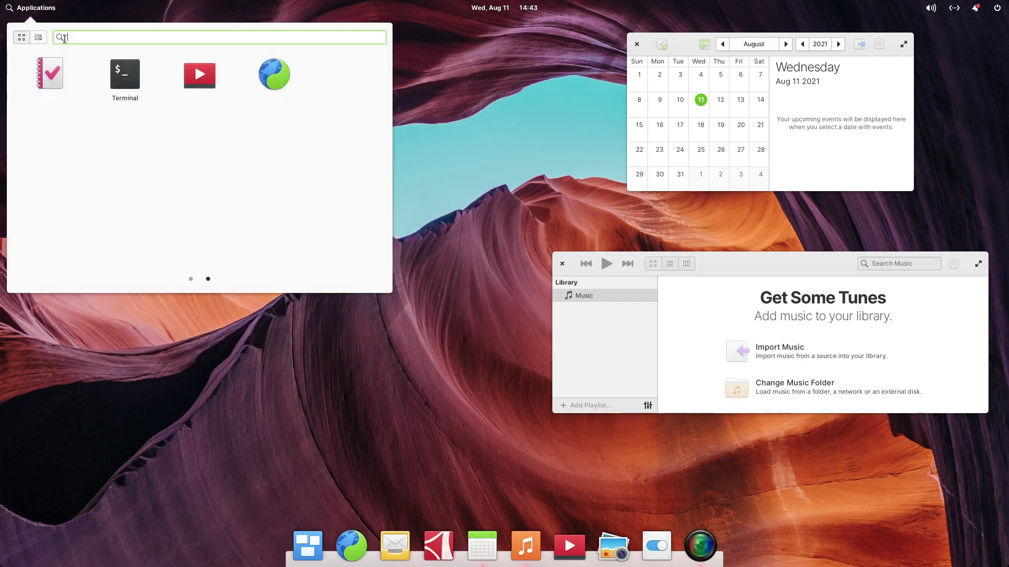
{"action": "left_click", "coordinate": [190, 279]}
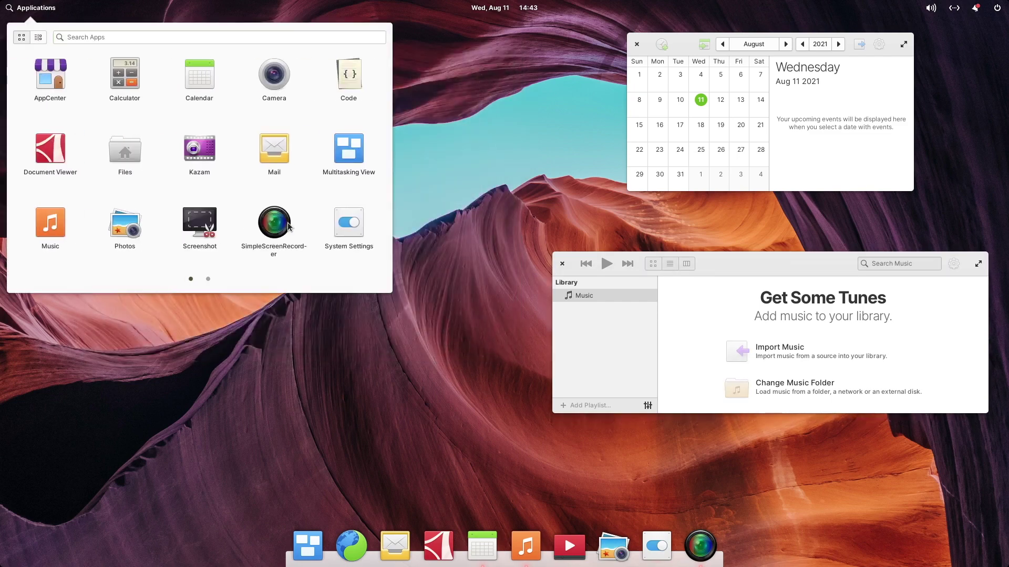
{"action": "left_click", "coordinate": [41, 37]}
{"action": "left_click", "coordinate": [36, 58]}
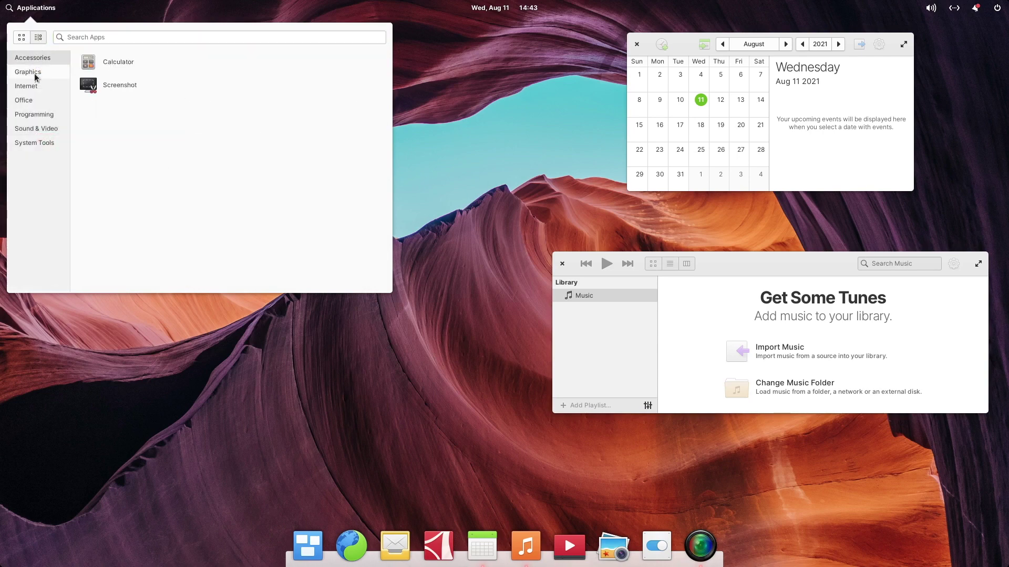
{"action": "left_click", "coordinate": [36, 73]}
{"action": "left_click", "coordinate": [31, 90]}
{"action": "left_click", "coordinate": [33, 102]}
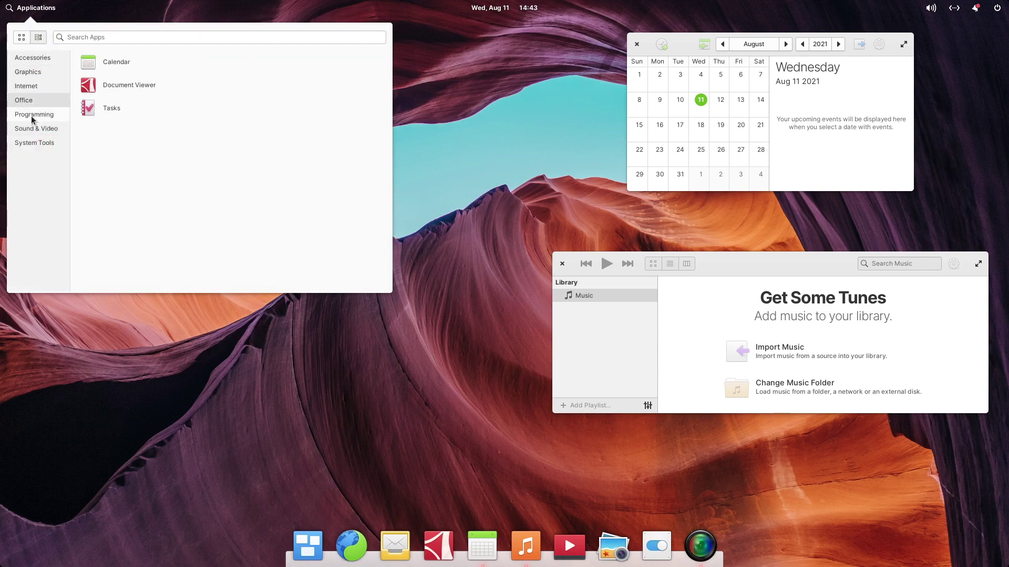
{"action": "left_click", "coordinate": [33, 114]}
{"action": "left_click", "coordinate": [30, 142]}
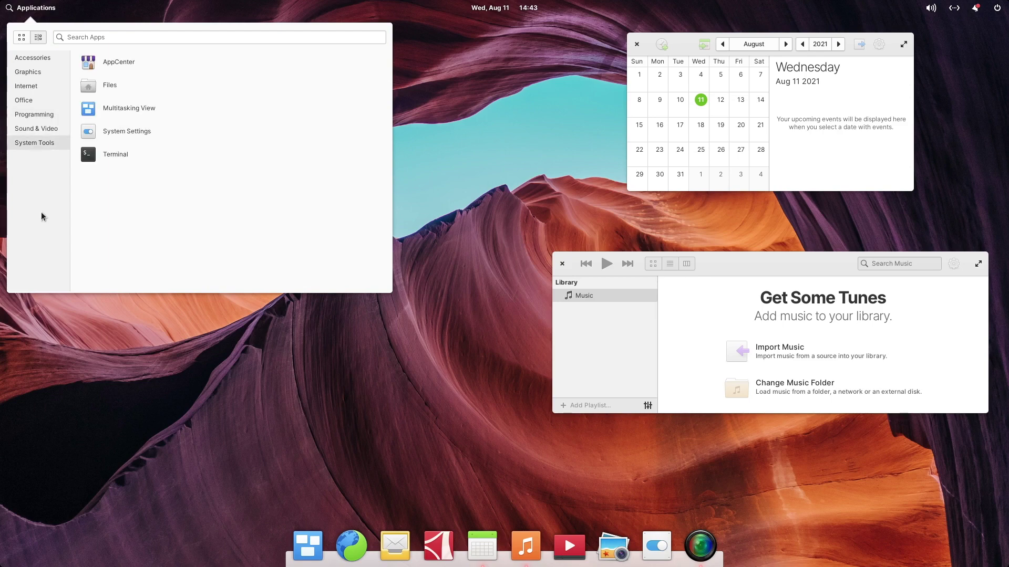
{"action": "left_click", "coordinate": [122, 342]}
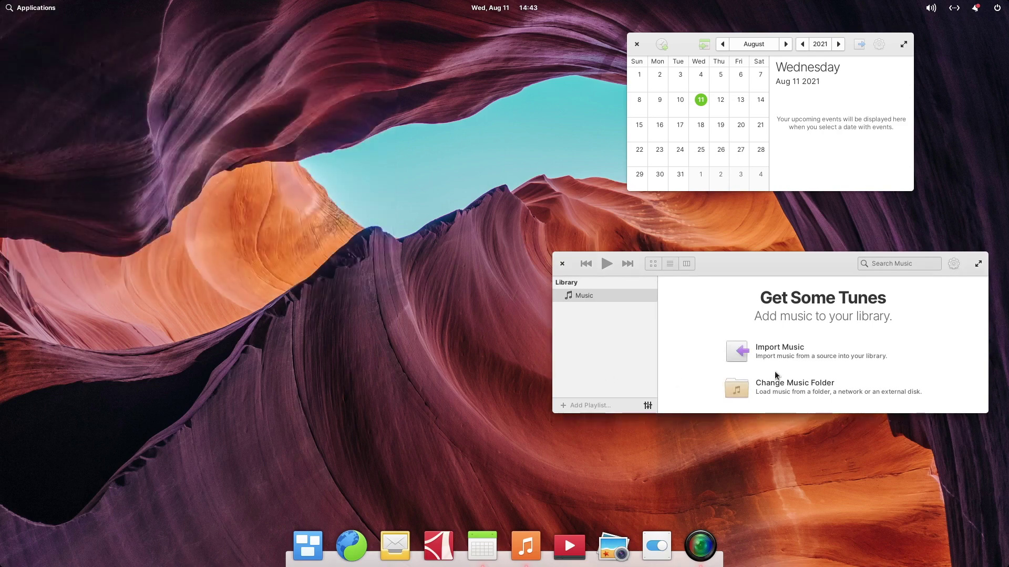
Make the Music window taller, and close both Music and Calendar
{"action": "left_click_drag", "start_coordinate": [988, 413], "coordinate": [989, 464]}
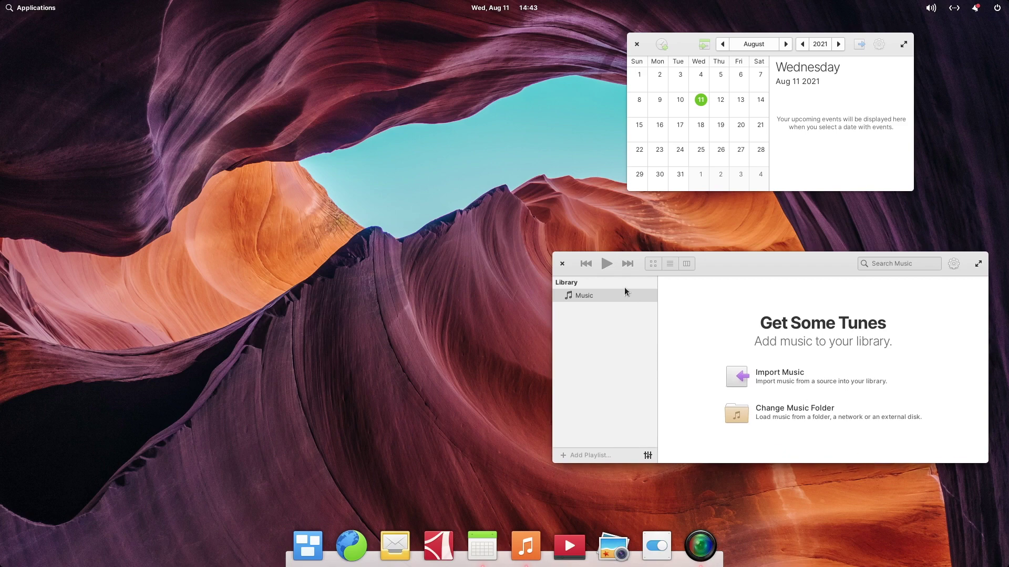
{"action": "left_click", "coordinate": [562, 264]}
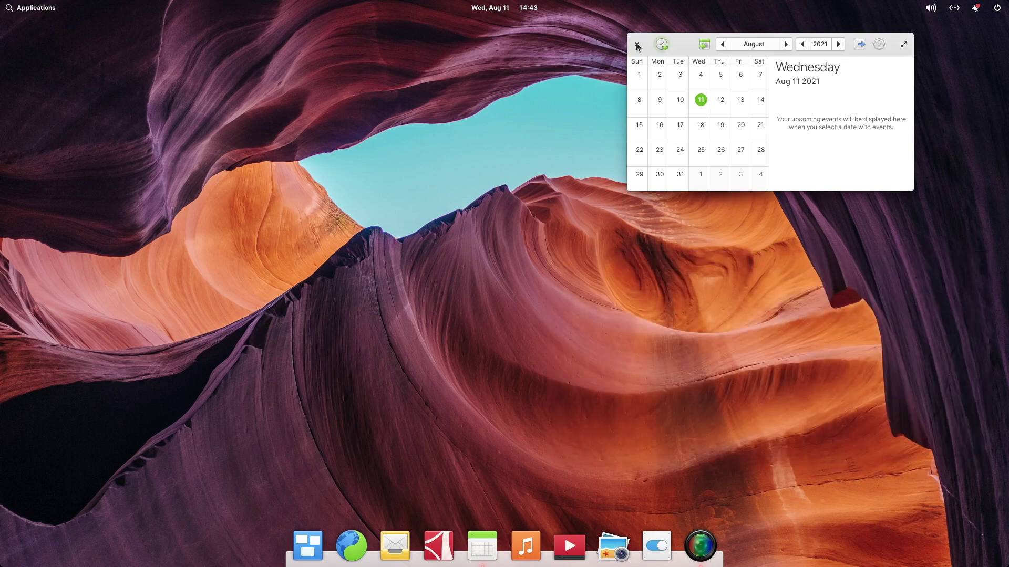
{"action": "left_click", "coordinate": [637, 46]}
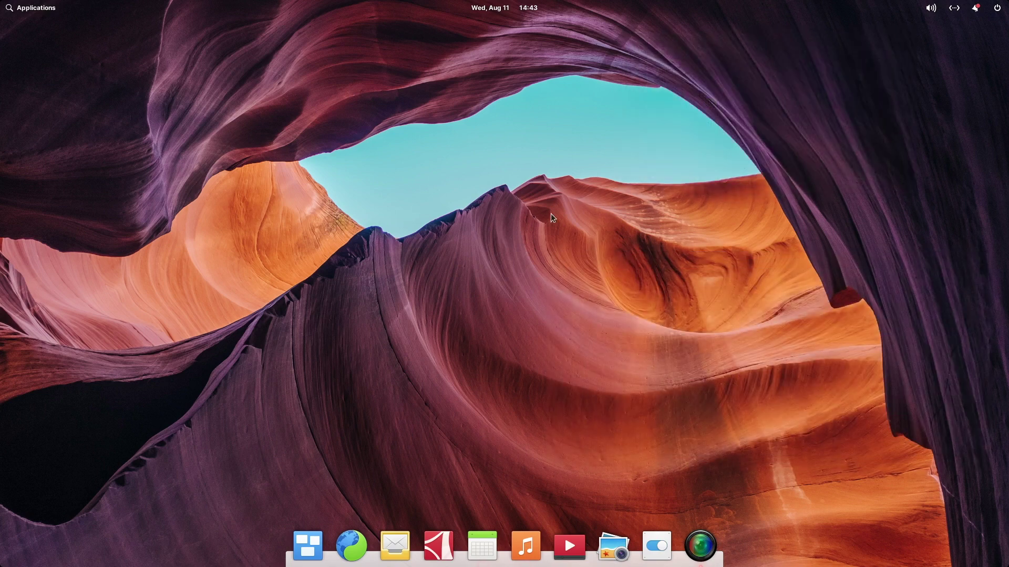
Bring up the SimpleScreenRecorder window and hide it again
{"action": "key", "text": "alt+Tab"}
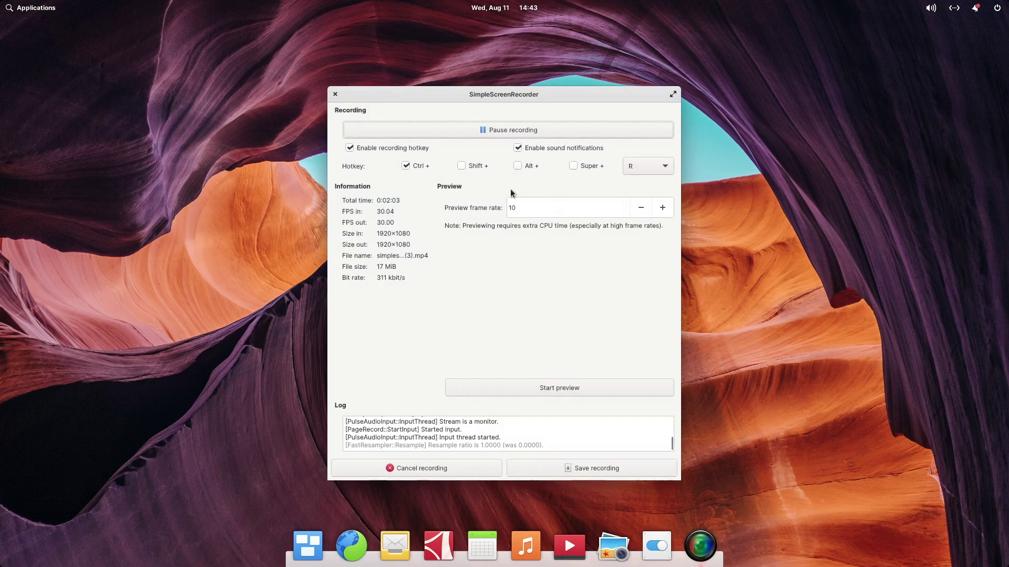
{"action": "left_click", "coordinate": [692, 541]}
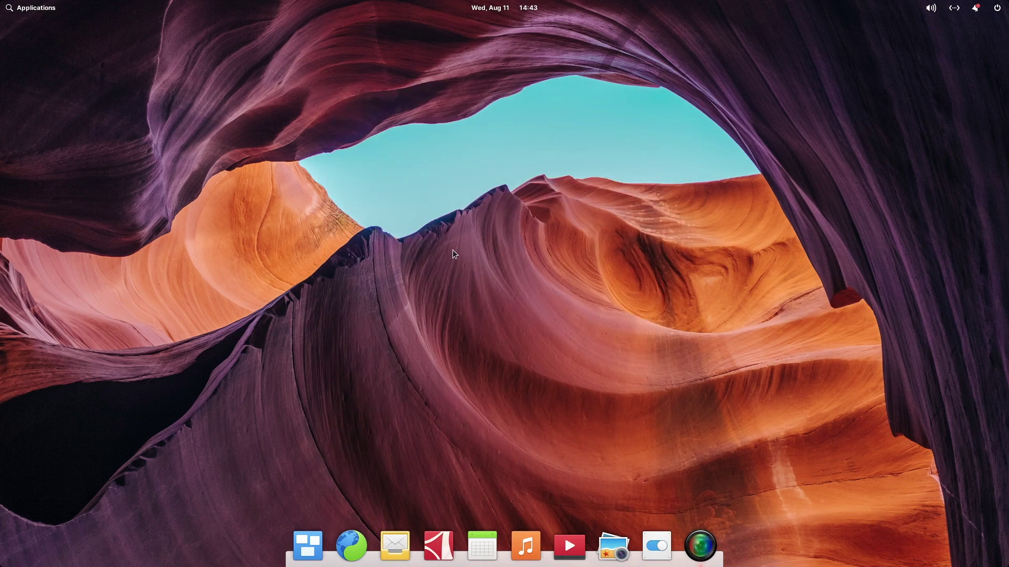
Open the multitasking view, add a new workspace, and enter it
{"action": "left_click", "coordinate": [312, 548]}
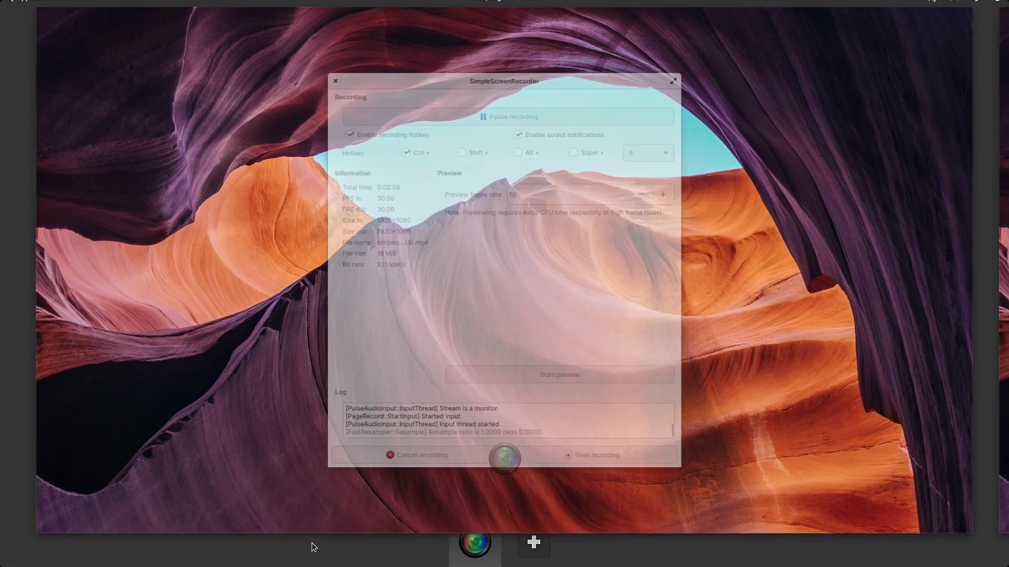
{"action": "left_click", "coordinate": [537, 545]}
{"action": "left_click", "coordinate": [546, 407]}
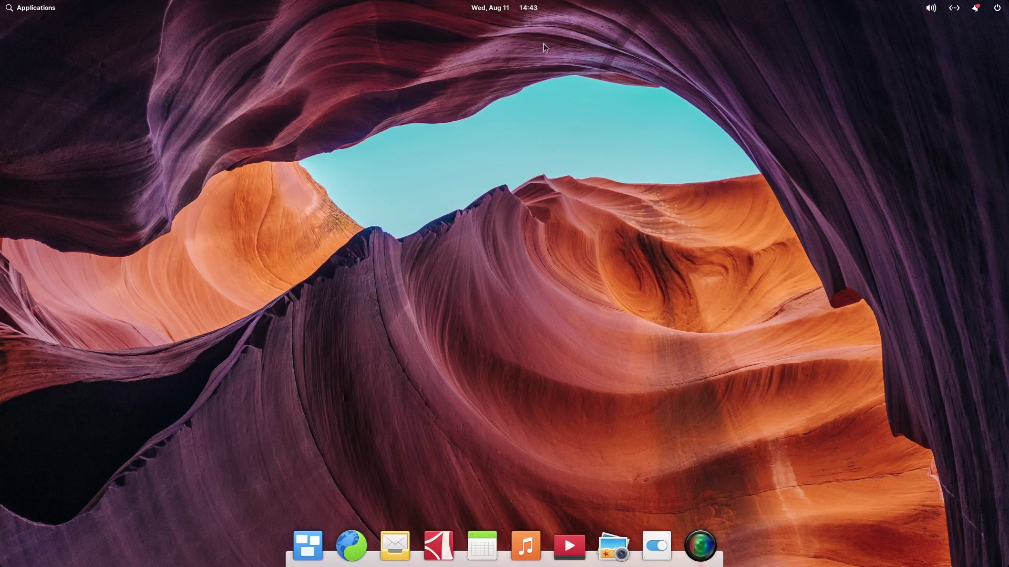
Open the panel's date and time calendar, advance to September 2021, and go back one month
{"action": "left_click", "coordinate": [531, 7]}
{"action": "left_click", "coordinate": [489, 40]}
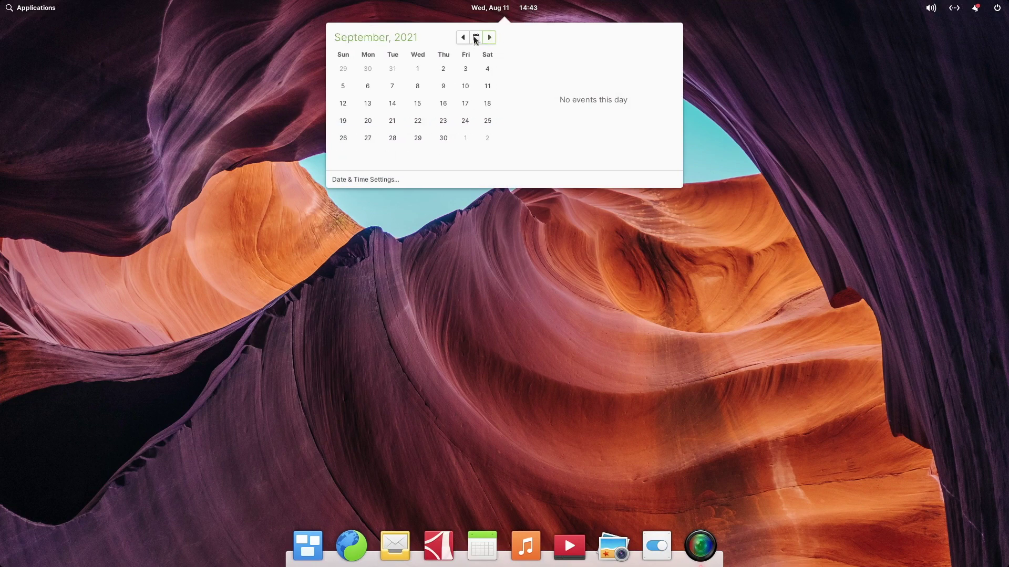
{"action": "left_click", "coordinate": [462, 38]}
Open the Date & Time settings and switch the time format to AM/PM and back to 24-hour
{"action": "left_click", "coordinate": [356, 182]}
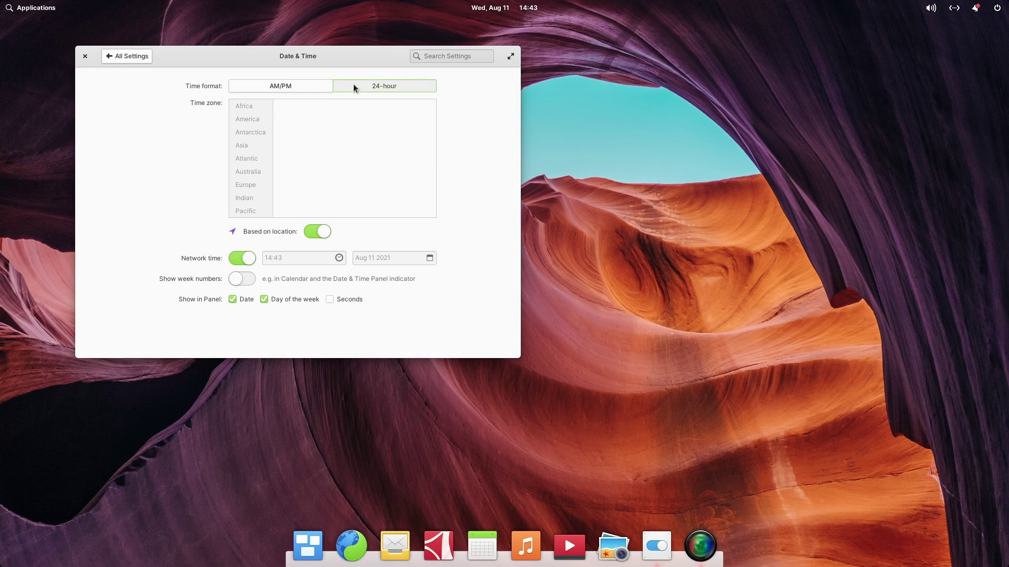
{"action": "left_click", "coordinate": [320, 85]}
{"action": "left_click", "coordinate": [358, 87]}
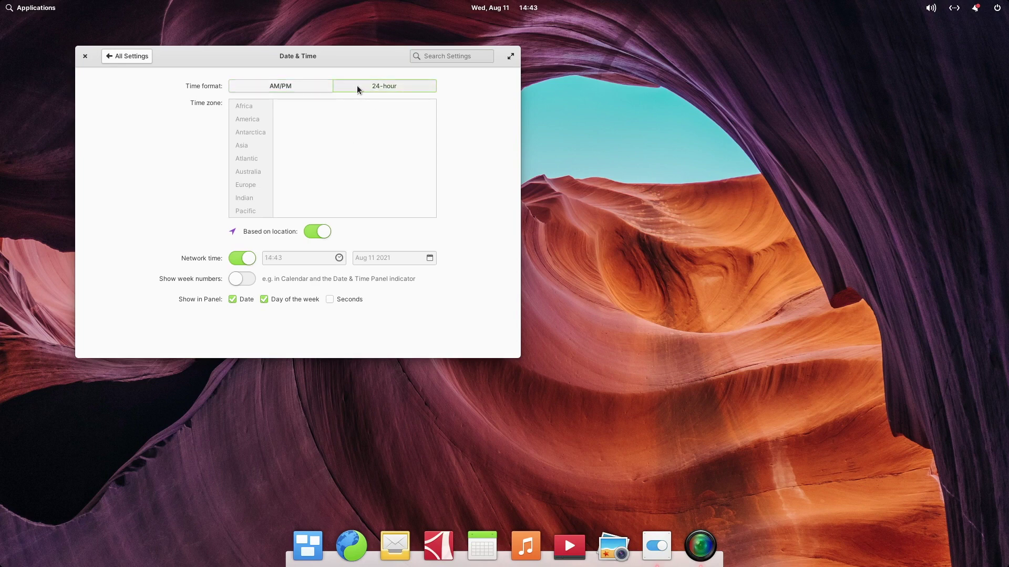
View the Screen Time, Internet and Applications pages of Screen Time & Limits, and return to the settings overview
{"action": "left_click", "coordinate": [114, 57]}
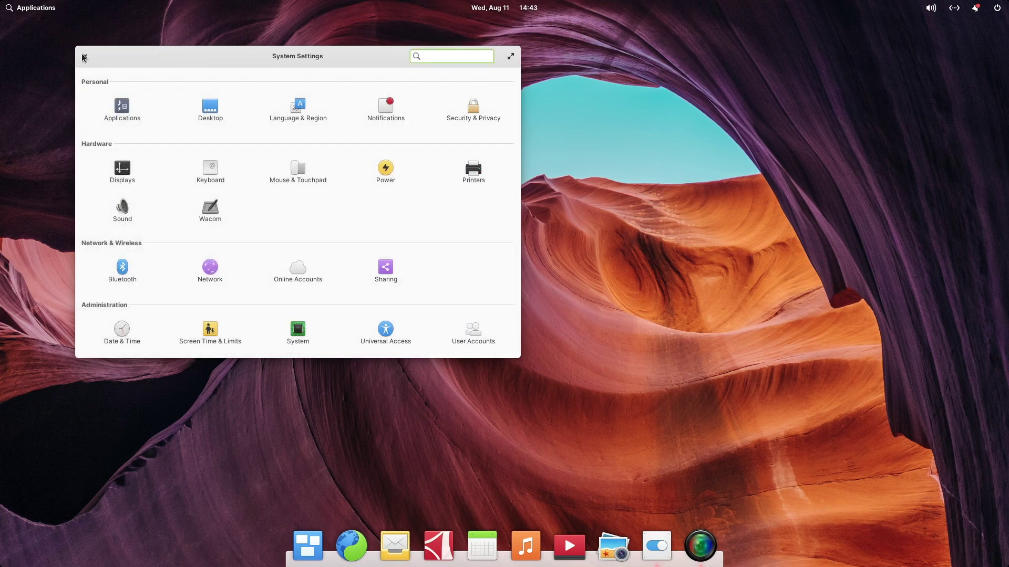
{"action": "left_click", "coordinate": [206, 332]}
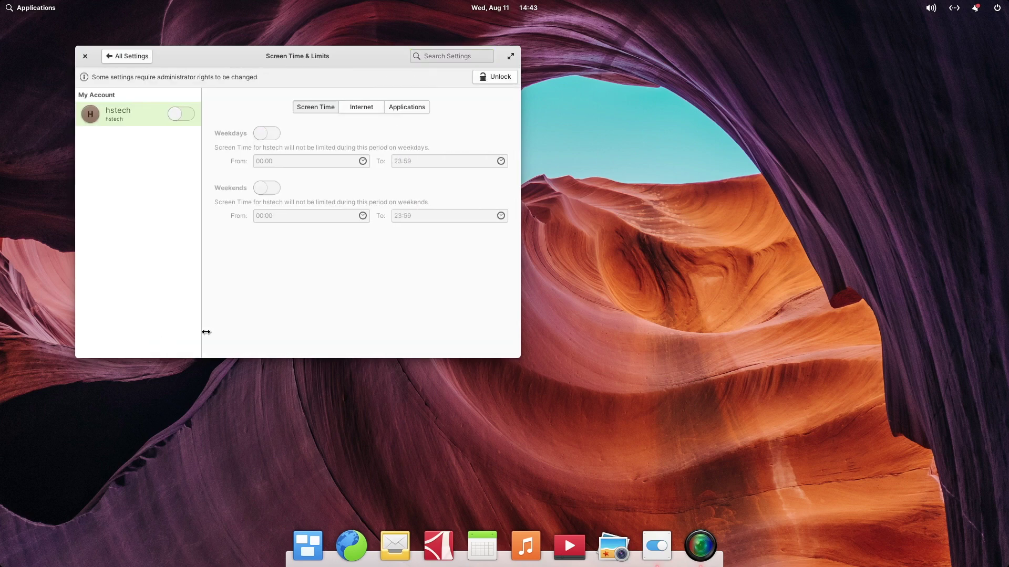
{"action": "left_click", "coordinate": [364, 108]}
{"action": "left_click", "coordinate": [395, 108]}
{"action": "left_click", "coordinate": [141, 57]}
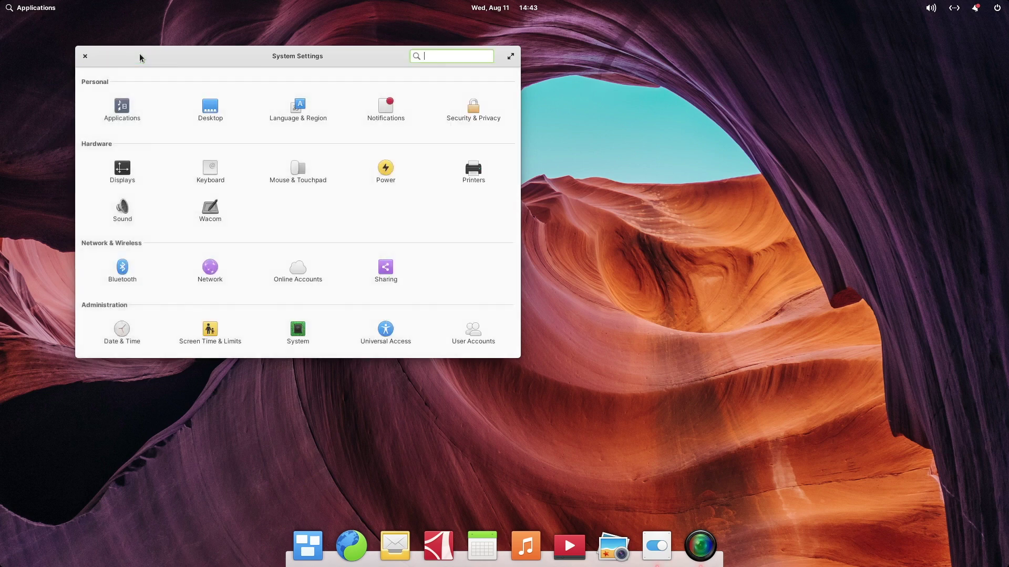
In Universal Access typing settings, turn on the on-screen keyboard, move it below the window, toggle its Shift key, and turn it off
{"action": "left_click", "coordinate": [380, 331]}
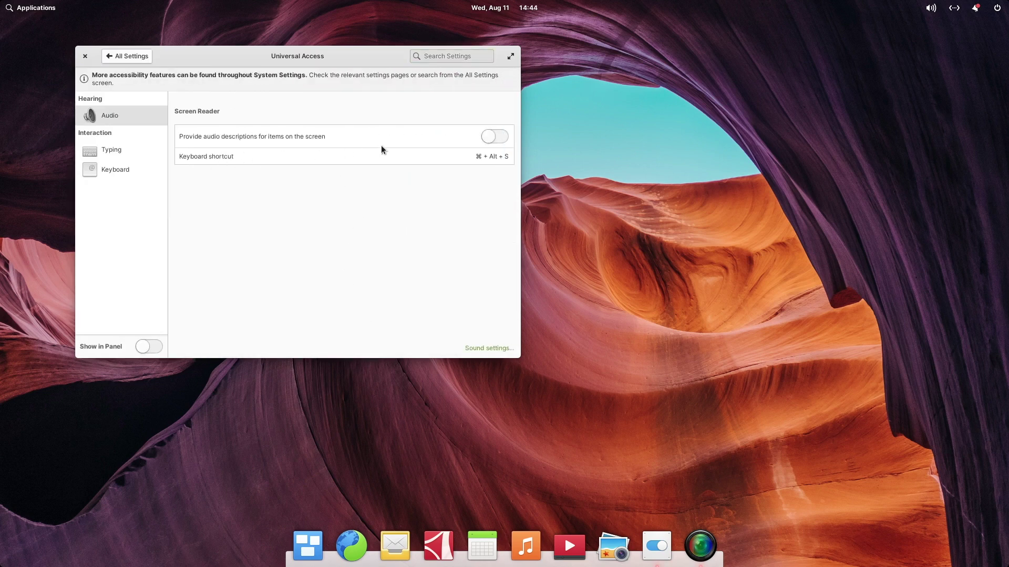
{"action": "left_click", "coordinate": [132, 150]}
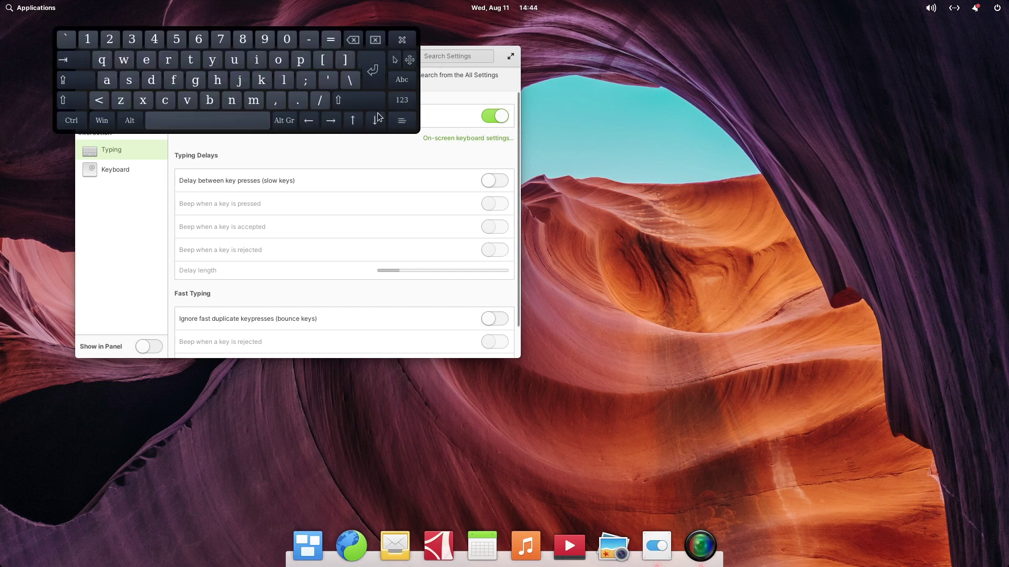
{"action": "left_click_drag", "start_coordinate": [412, 64], "coordinate": [713, 427]}
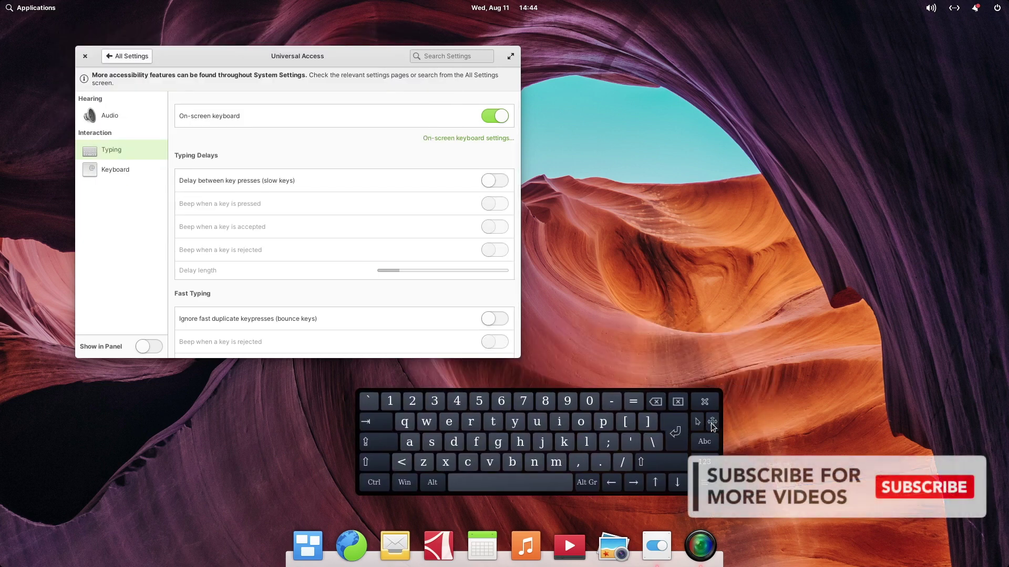
{"action": "left_click", "coordinate": [379, 470]}
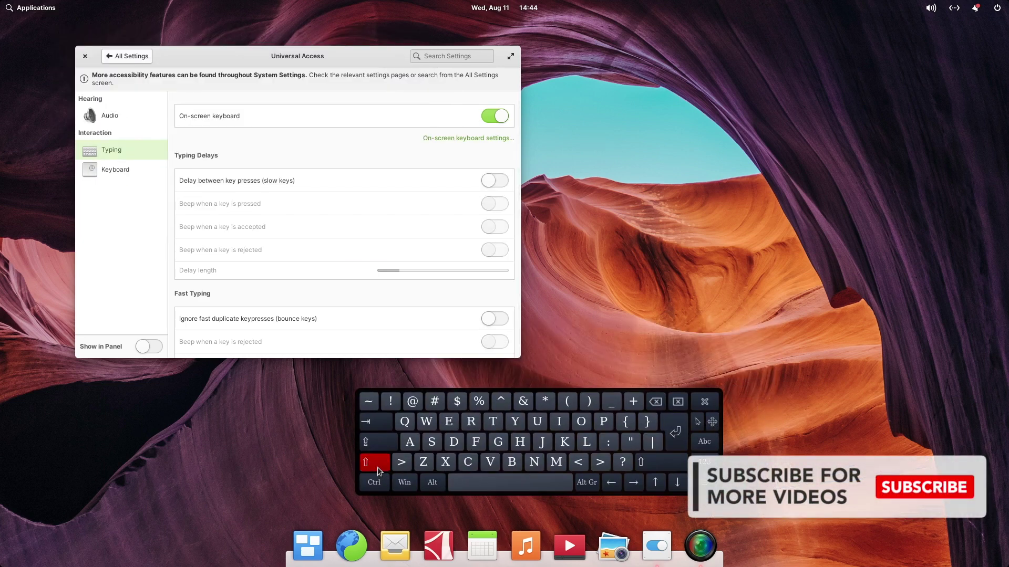
{"action": "left_click", "coordinate": [378, 467]}
{"action": "left_click", "coordinate": [503, 115]}
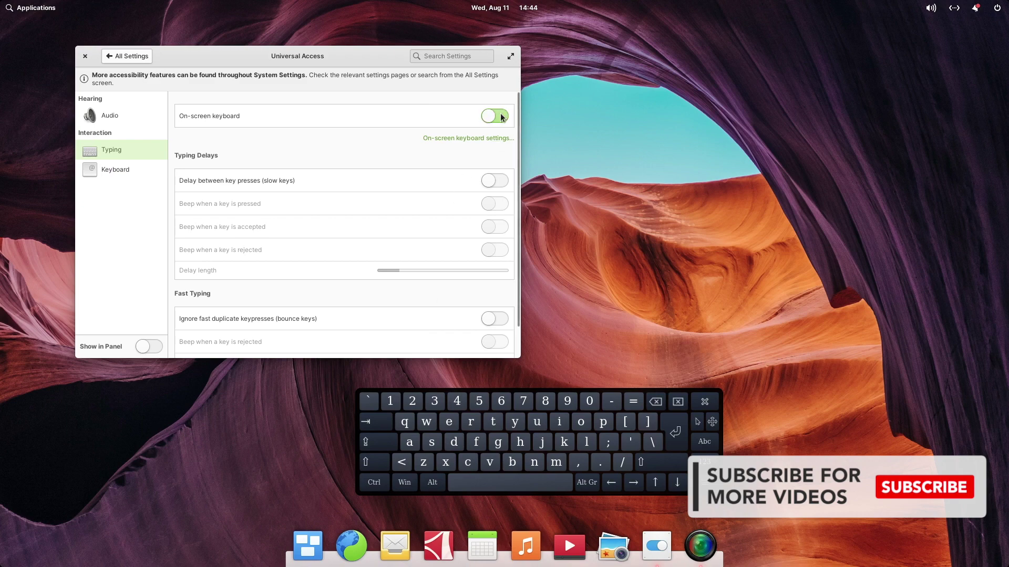
Review the Typing and Keyboard pages of Universal Access and enable Show in Panel
{"action": "scroll", "coordinate": [405, 240], "scroll_direction": "down", "scroll_amount": 1}
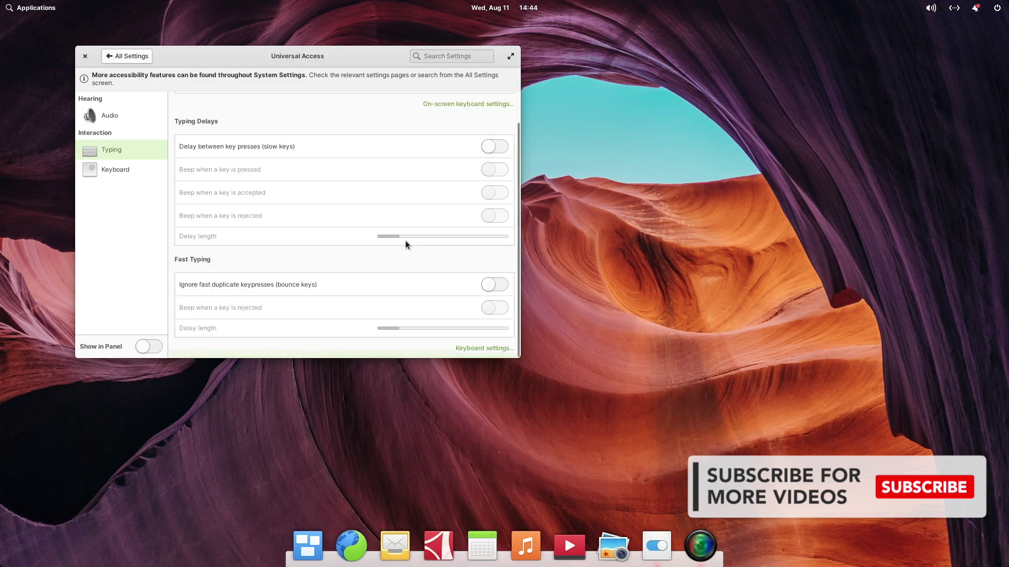
{"action": "scroll", "coordinate": [405, 240], "scroll_direction": "up", "scroll_amount": 1}
{"action": "left_click", "coordinate": [140, 173]}
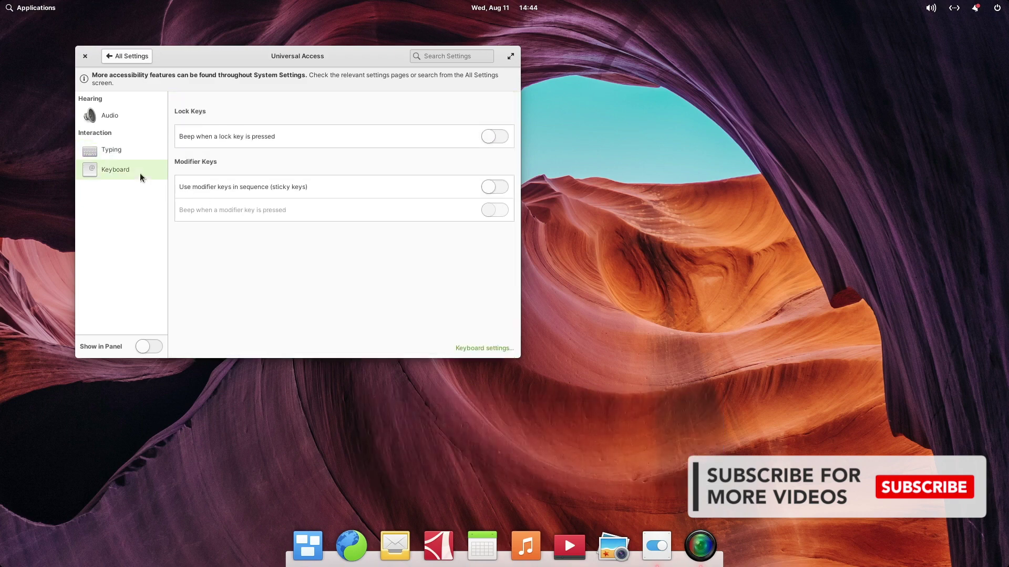
{"action": "left_click", "coordinate": [147, 349]}
From the panel's accessibility indicator, raise the text size to 150%, restore it to 100%, and dismiss the popover
{"action": "left_click", "coordinate": [911, 10]}
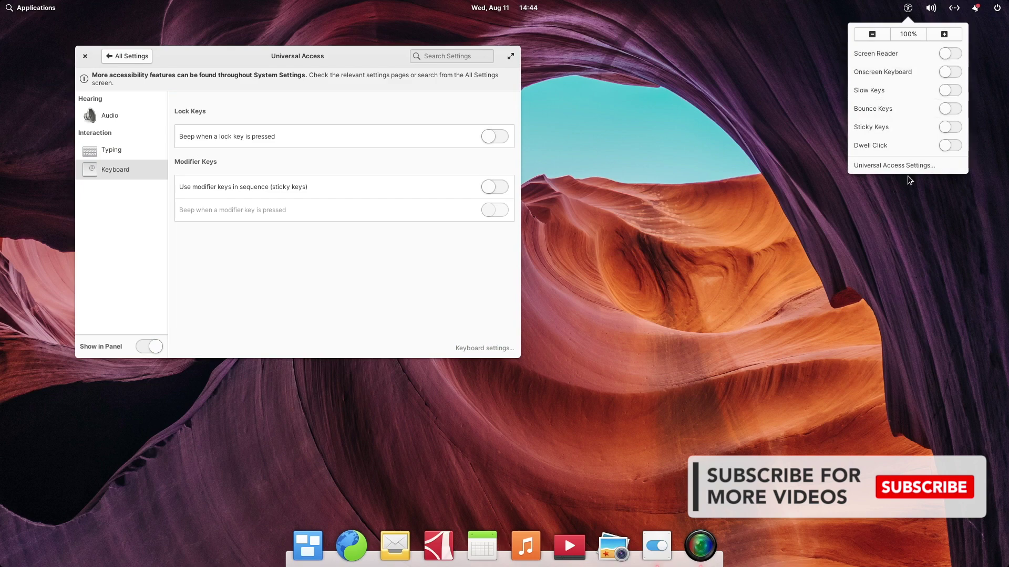
{"action": "left_click", "coordinate": [955, 38]}
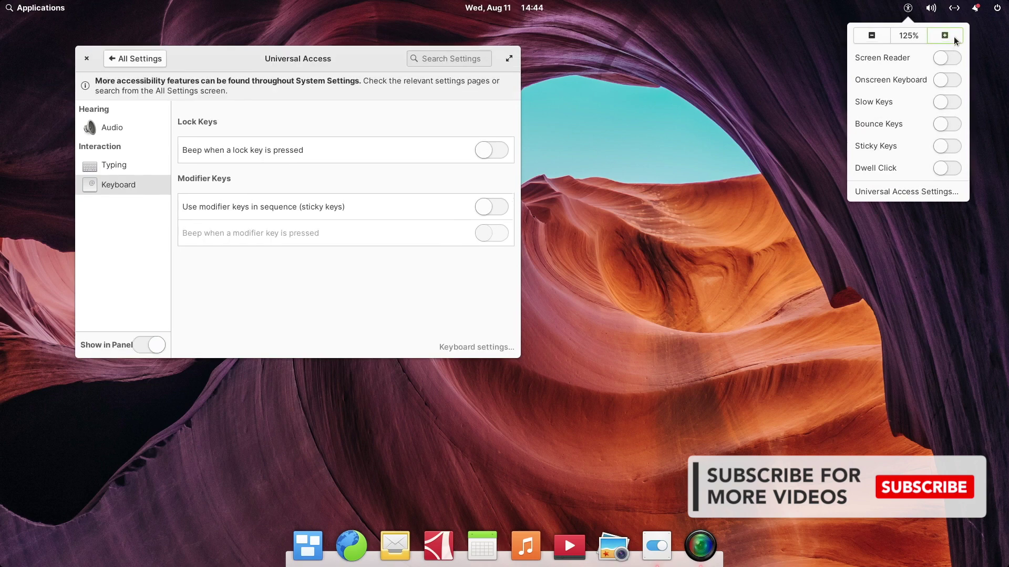
{"action": "left_click", "coordinate": [955, 37]}
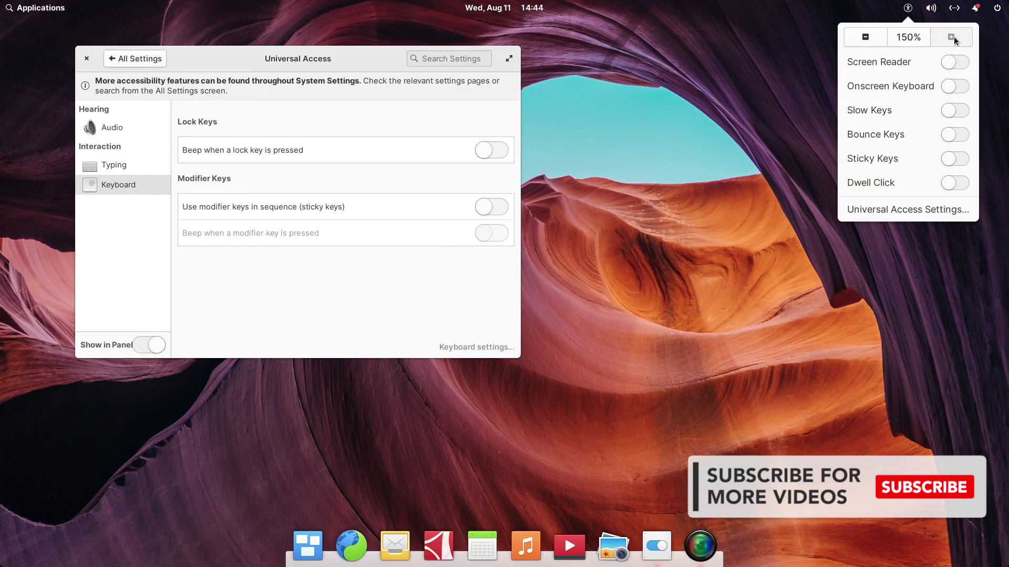
{"action": "left_click", "coordinate": [865, 37]}
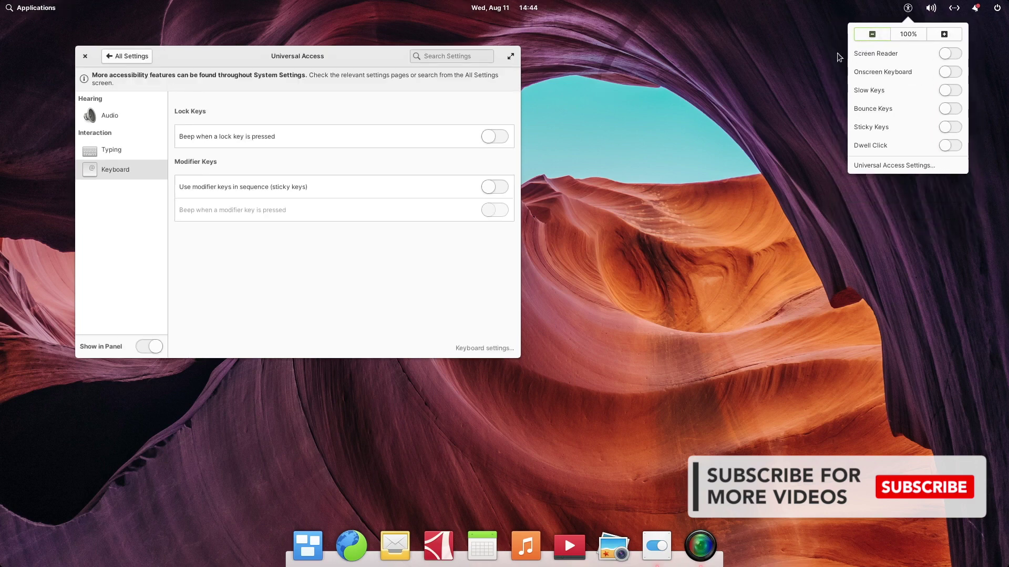
{"action": "left_click", "coordinate": [764, 62]}
Move the settings window to the middle of the desktop and open the Network settings
{"action": "left_click_drag", "start_coordinate": [313, 68], "coordinate": [541, 134]}
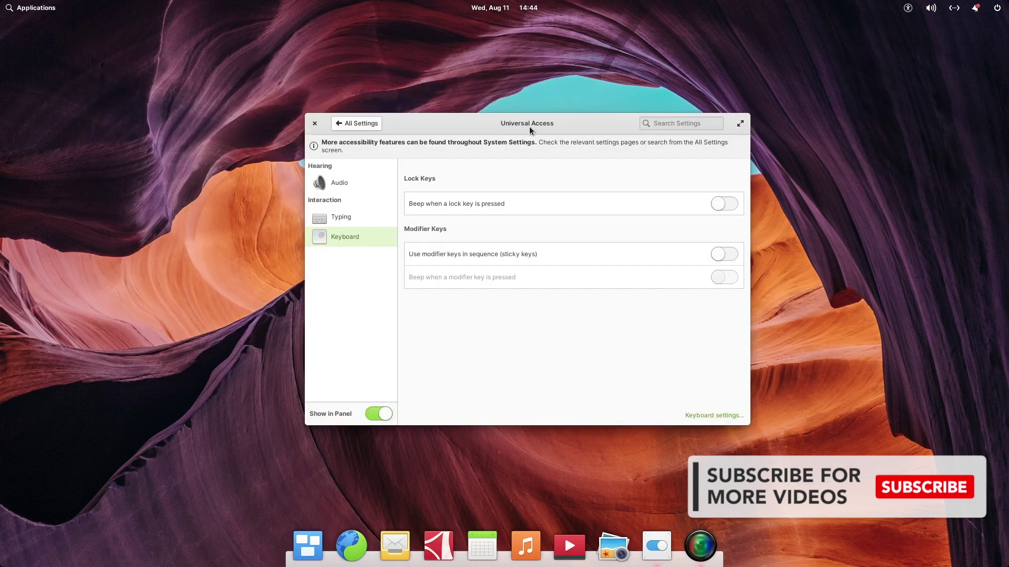
{"action": "left_click", "coordinate": [336, 123]}
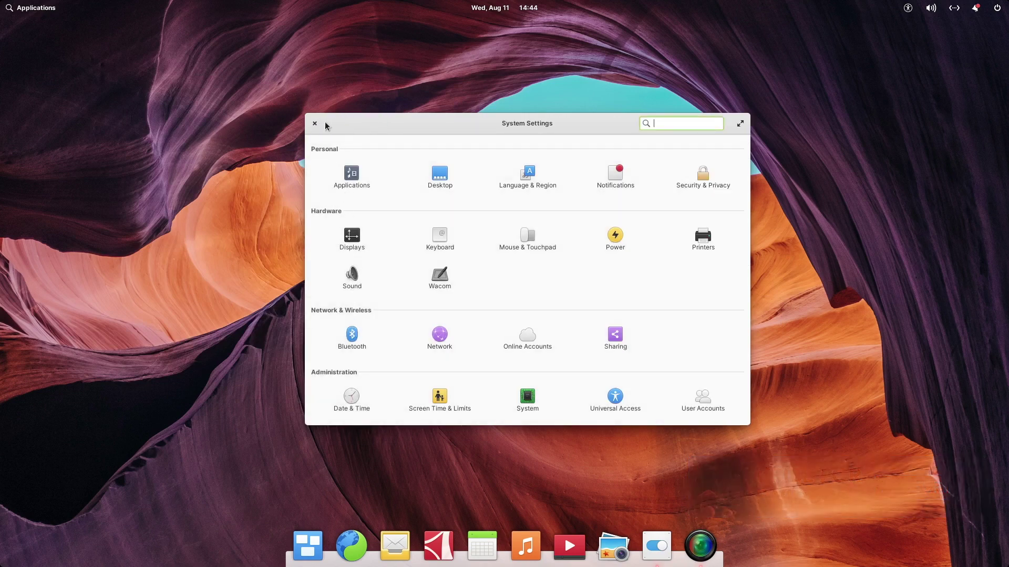
{"action": "left_click", "coordinate": [440, 334]}
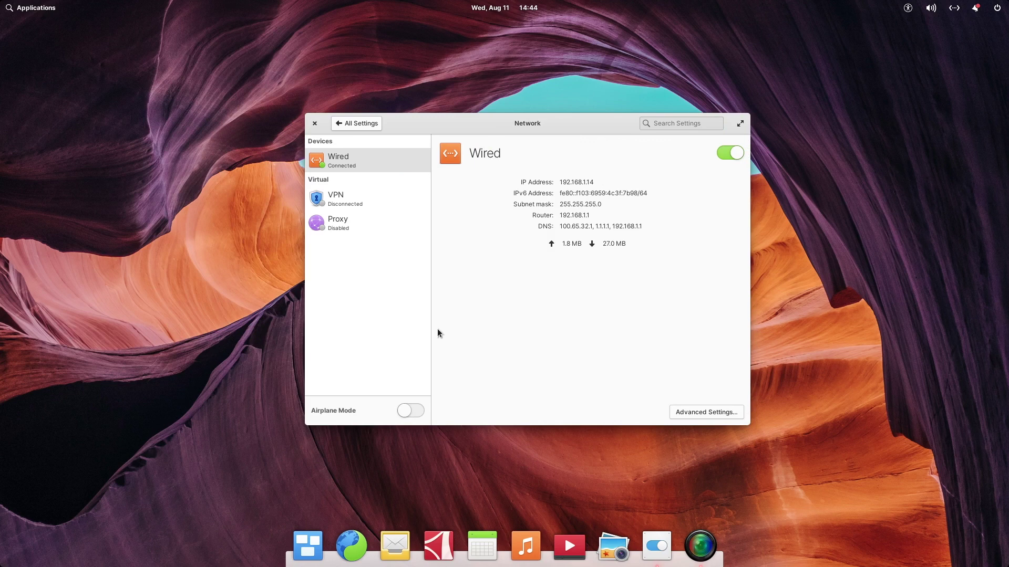
Start creating a new OpenVPN connection on the VPN page and cancel its configuration
{"action": "left_click", "coordinate": [360, 203]}
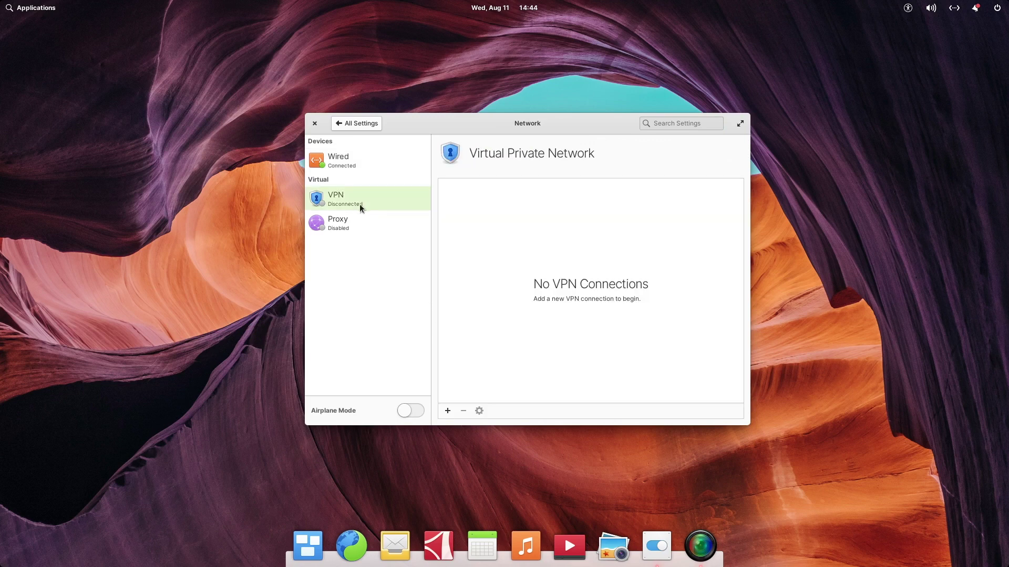
{"action": "left_click", "coordinate": [448, 411]}
{"action": "left_click", "coordinate": [633, 309]}
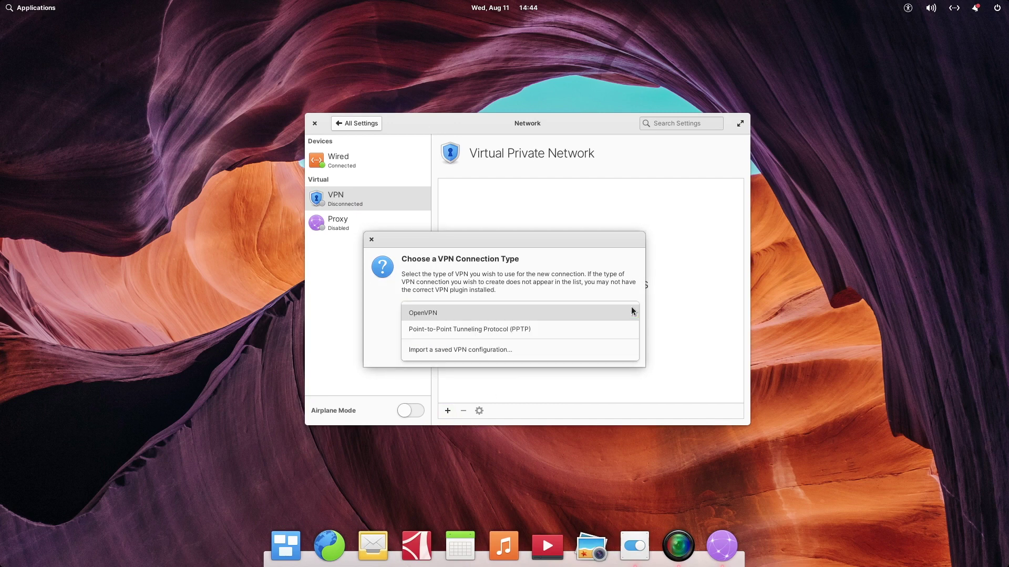
{"action": "left_click", "coordinate": [630, 312]}
{"action": "left_click", "coordinate": [615, 348]}
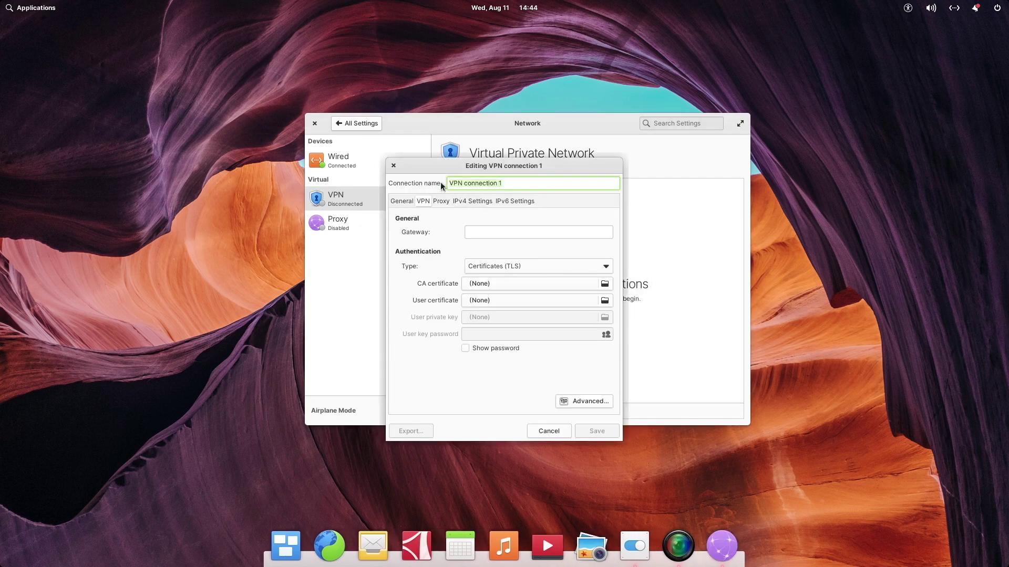
{"action": "left_click", "coordinate": [548, 429]}
View the Configuration and Exceptions pages of the network proxy and return to the settings overview
{"action": "left_click", "coordinate": [381, 222]}
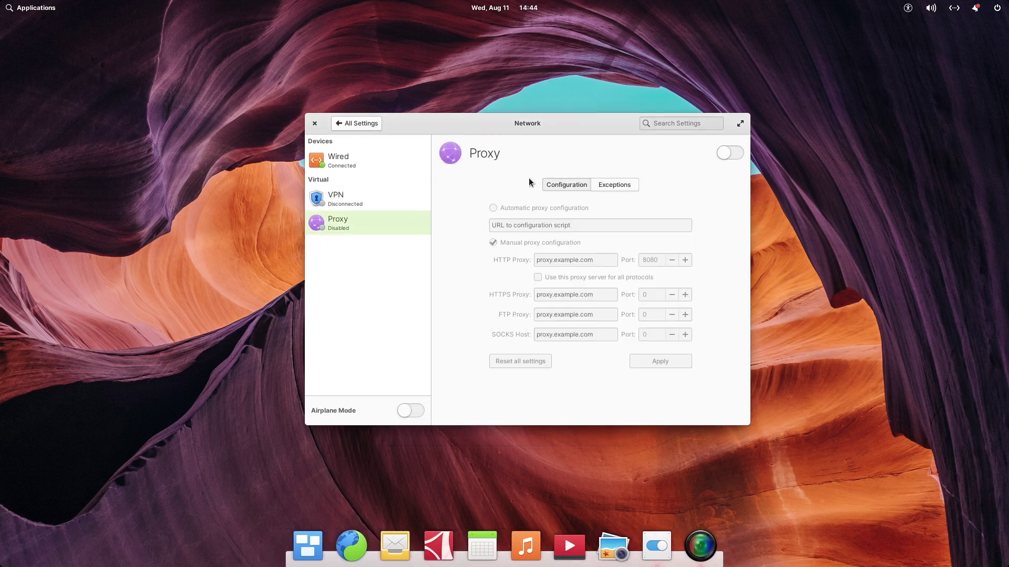
{"action": "left_click", "coordinate": [622, 185]}
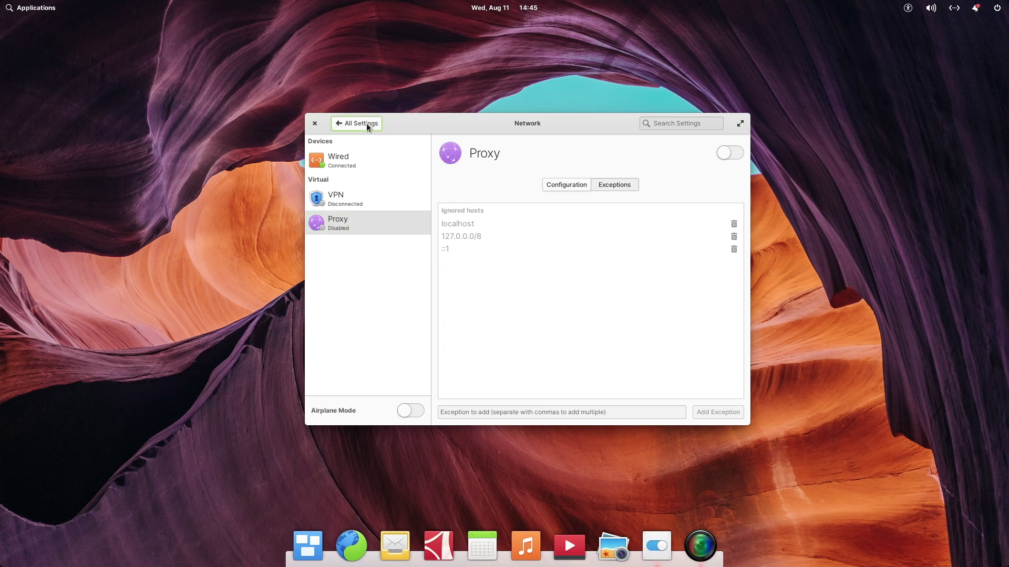
{"action": "left_click", "coordinate": [368, 125]}
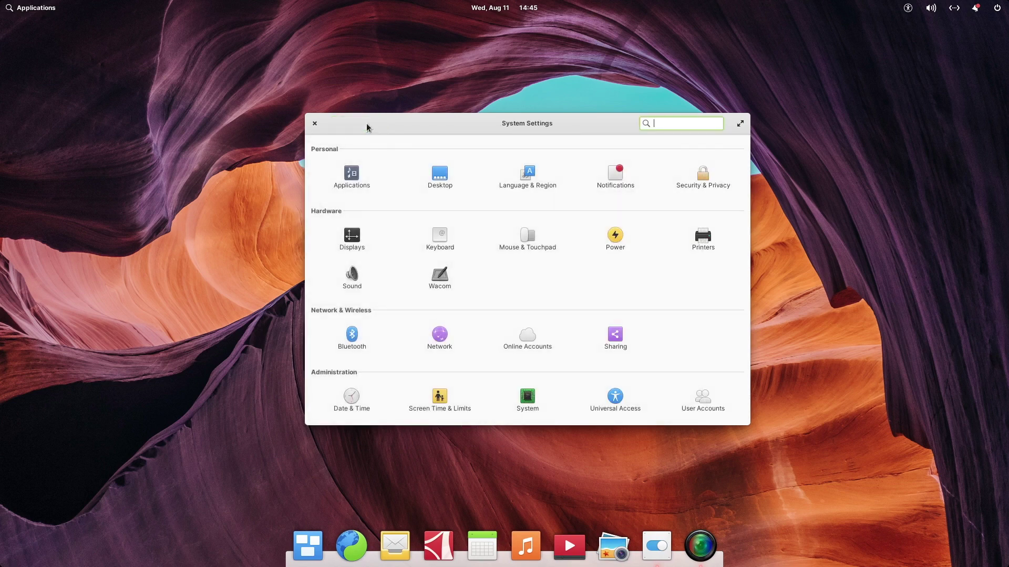
View the Touchpad options in the Mouse & Touchpad settings and return to the settings overview
{"action": "left_click", "coordinate": [526, 237]}
{"action": "left_click", "coordinate": [346, 268]}
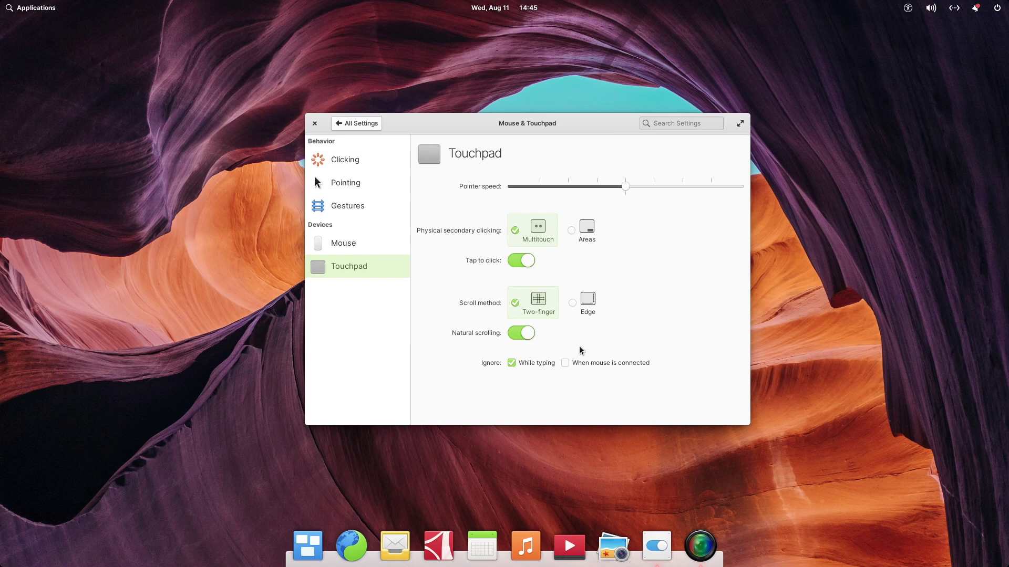
{"action": "left_click", "coordinate": [370, 123]}
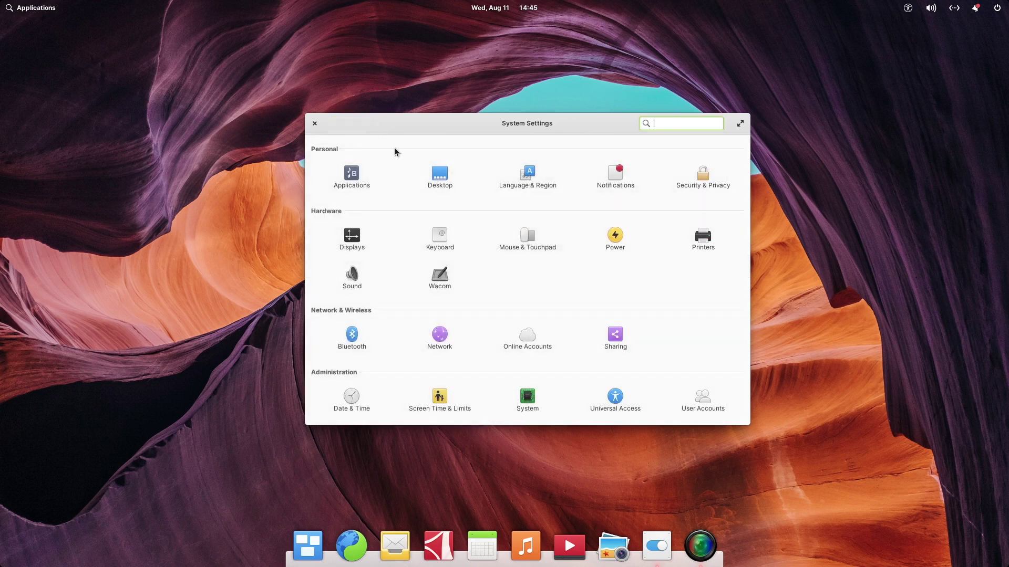
Enable Media Library sharing, view the folder choices for Music without changing them, and return to the settings overview
{"action": "left_click", "coordinate": [615, 339]}
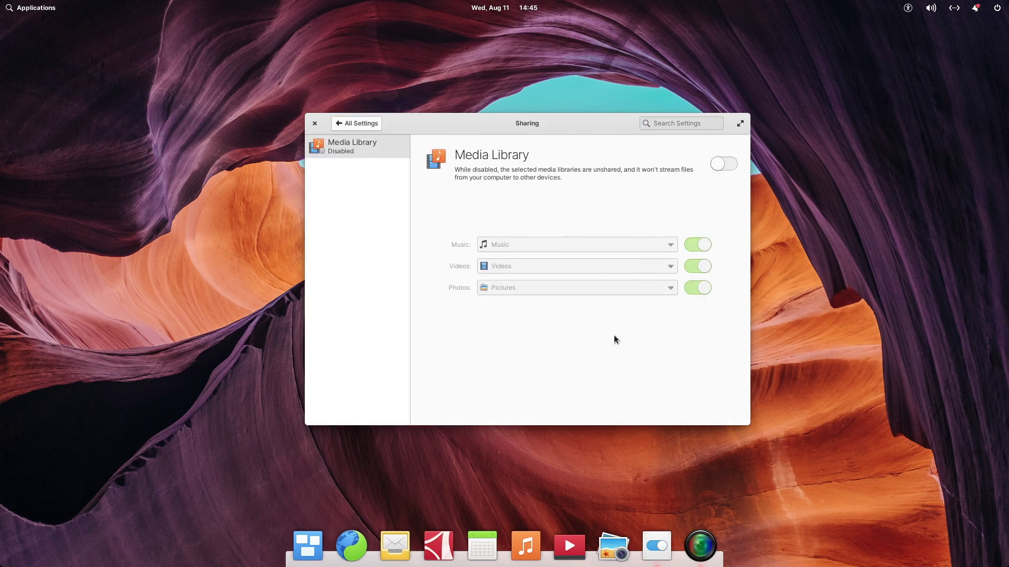
{"action": "left_click", "coordinate": [721, 164]}
{"action": "left_click", "coordinate": [660, 243]}
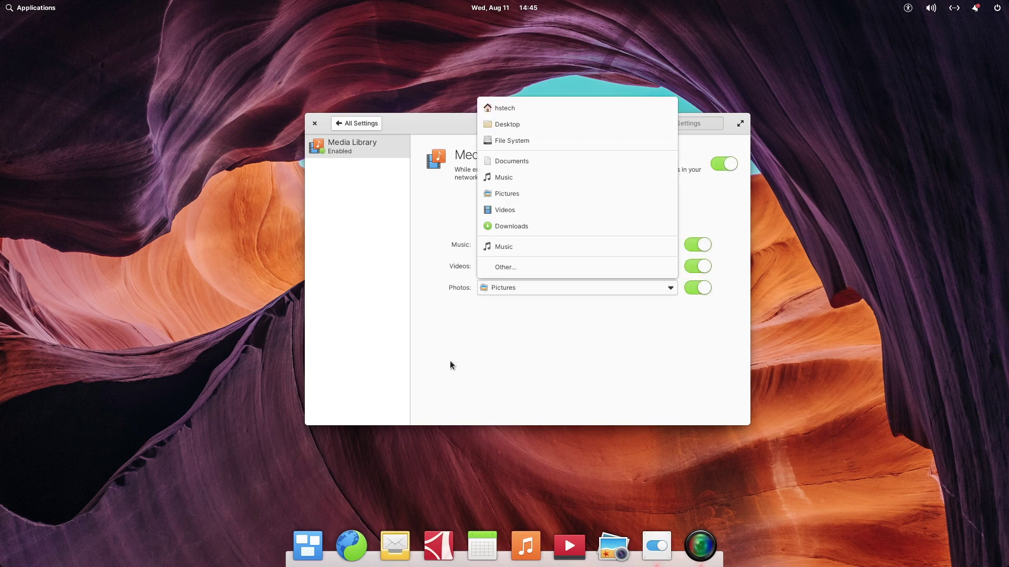
{"action": "left_click", "coordinate": [371, 132]}
{"action": "left_click", "coordinate": [371, 126]}
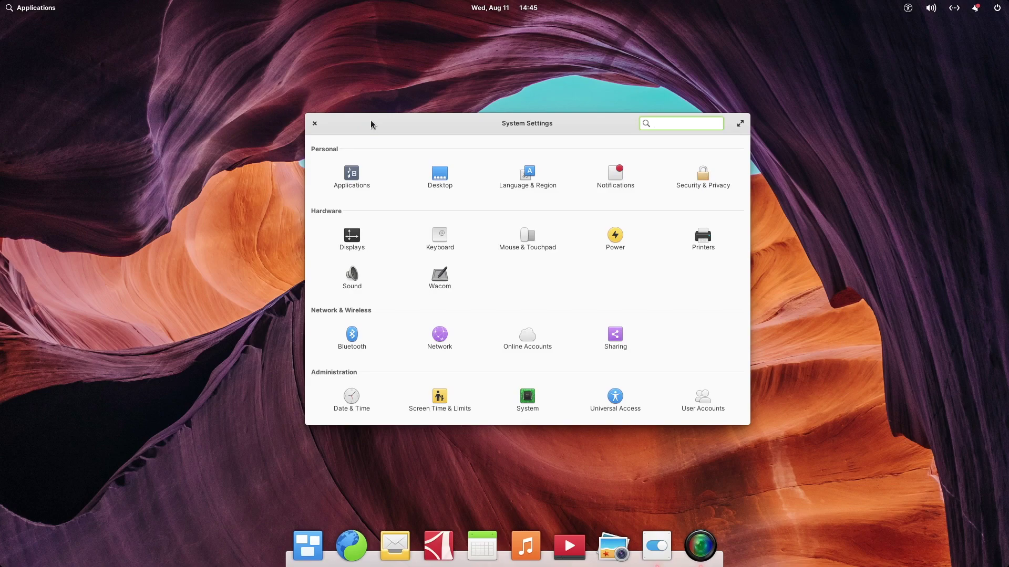